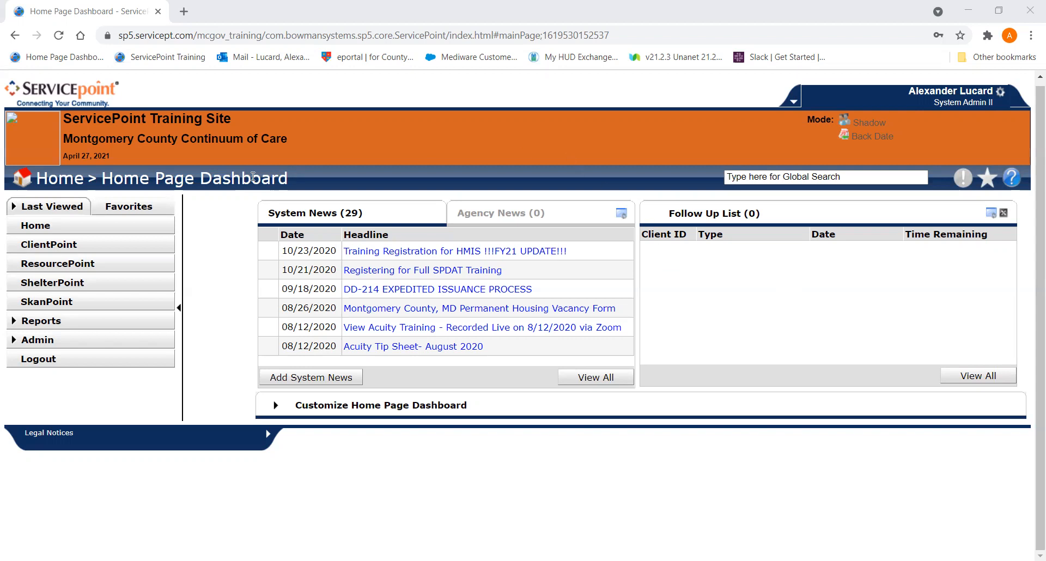
- Search ClientPoint's active clients using the first two letters of the client's first name and last name
{"action": "left_click", "coordinate": [80, 250]}
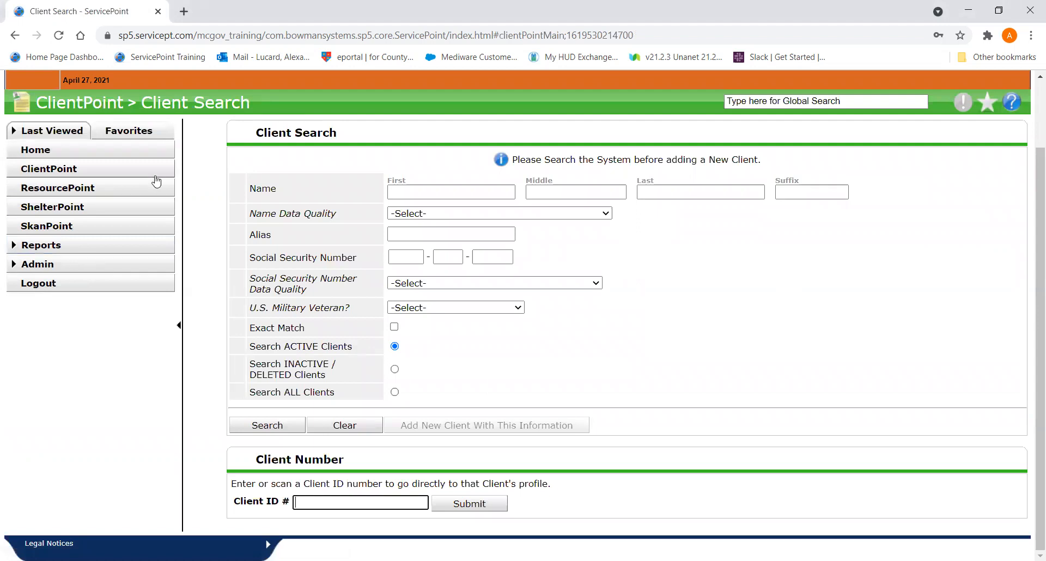
{"action": "left_click", "coordinate": [400, 192]}
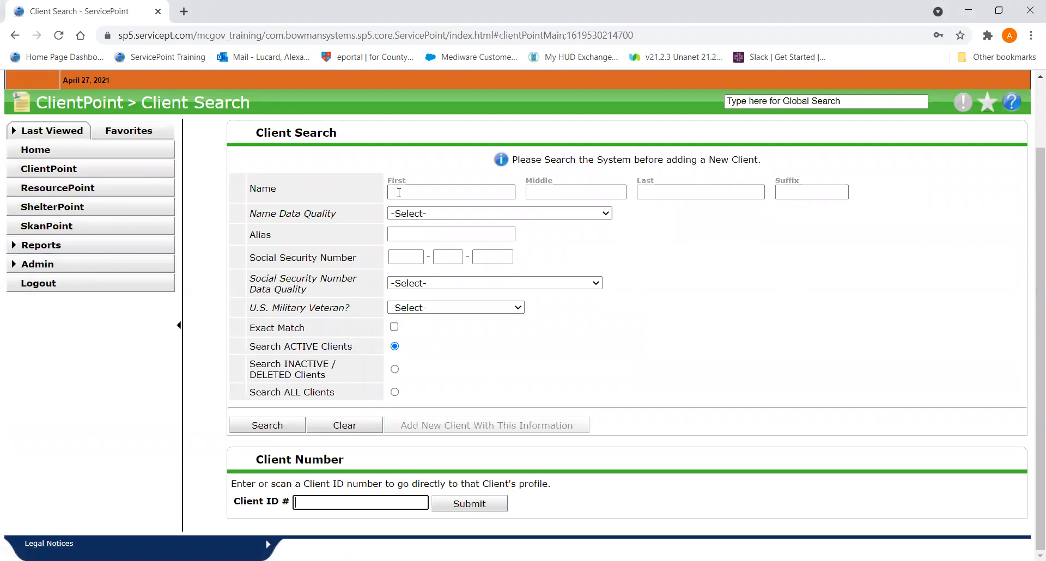
{"action": "left_click", "coordinate": [656, 190]}
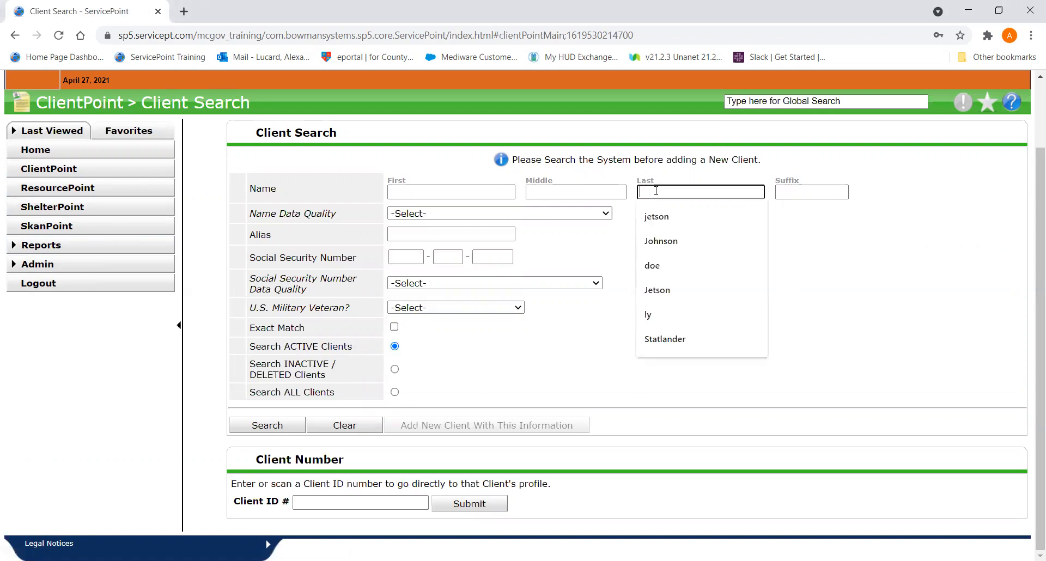
{"action": "left_click", "coordinate": [399, 192]}
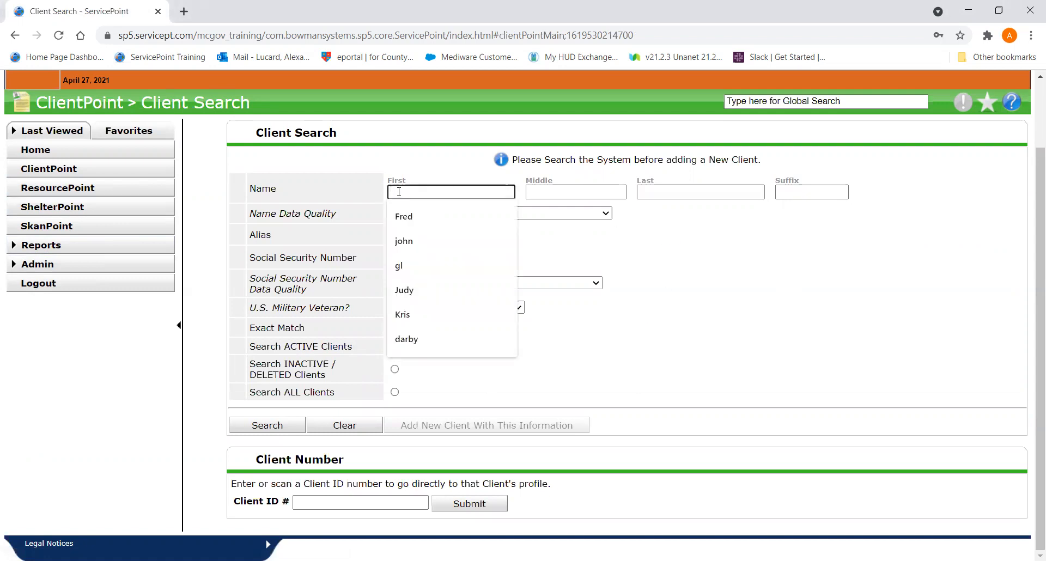
{"action": "type", "text": "Da"}
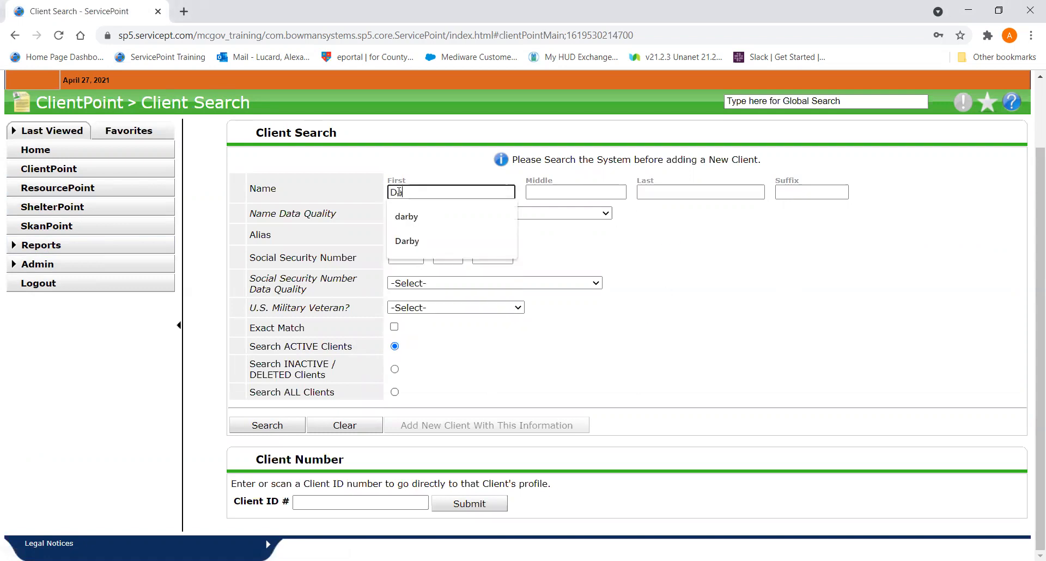
{"action": "left_click", "coordinate": [695, 193]}
{"action": "type", "text": "Al"}
{"action": "left_click", "coordinate": [708, 384]}
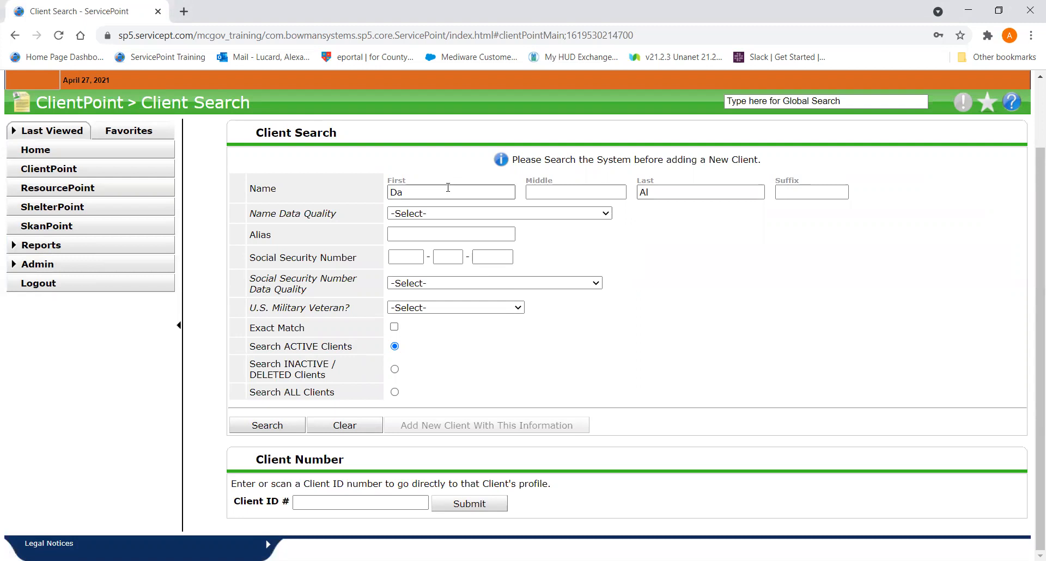
{"action": "right_click", "coordinate": [293, 426]}
{"action": "left_click", "coordinate": [293, 426]}
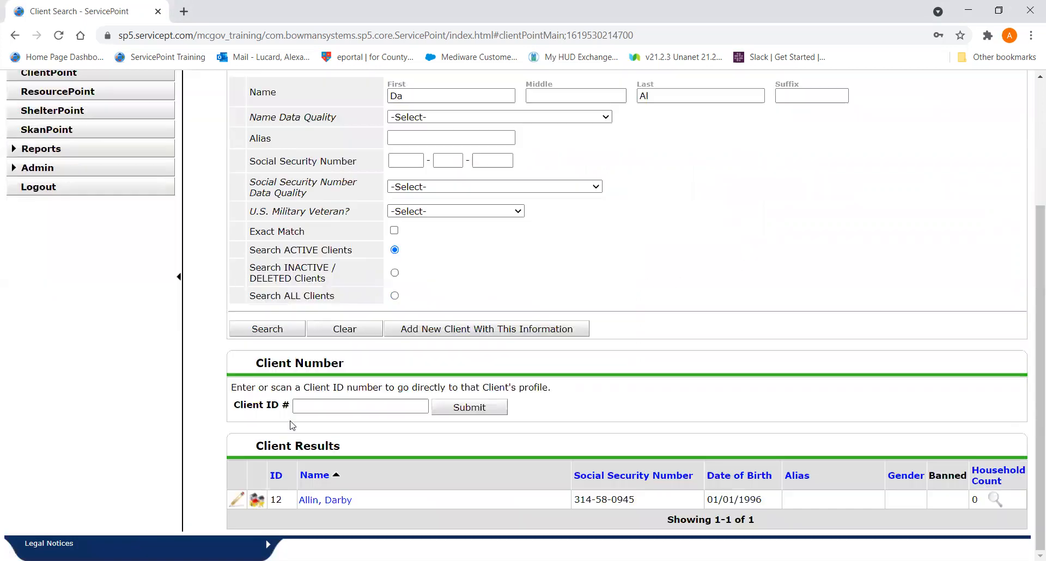
- Open the matching client's profile without setting a back date and look over the summary
{"action": "left_click", "coordinate": [333, 497]}
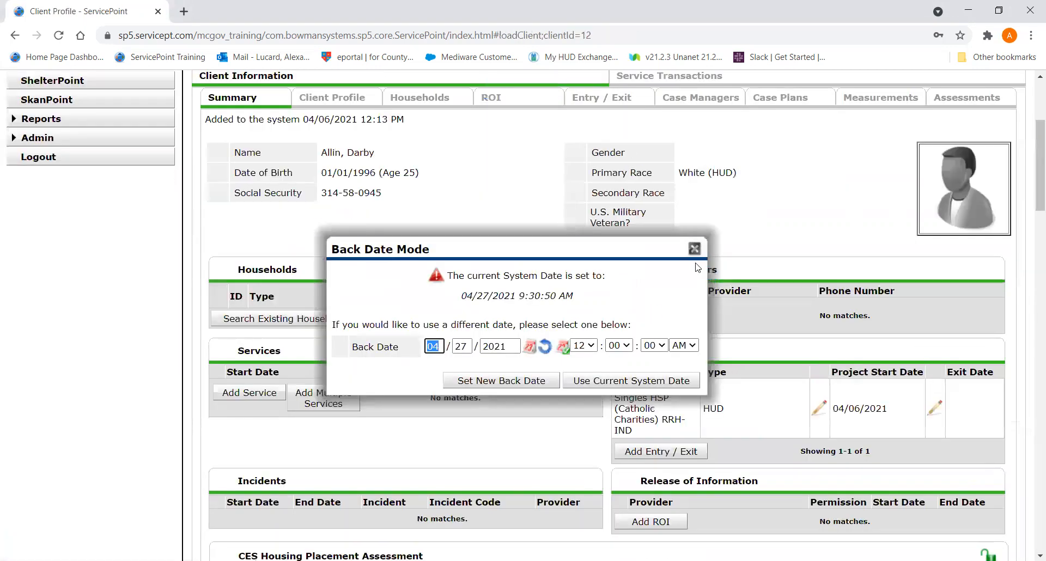
{"action": "left_click", "coordinate": [694, 249]}
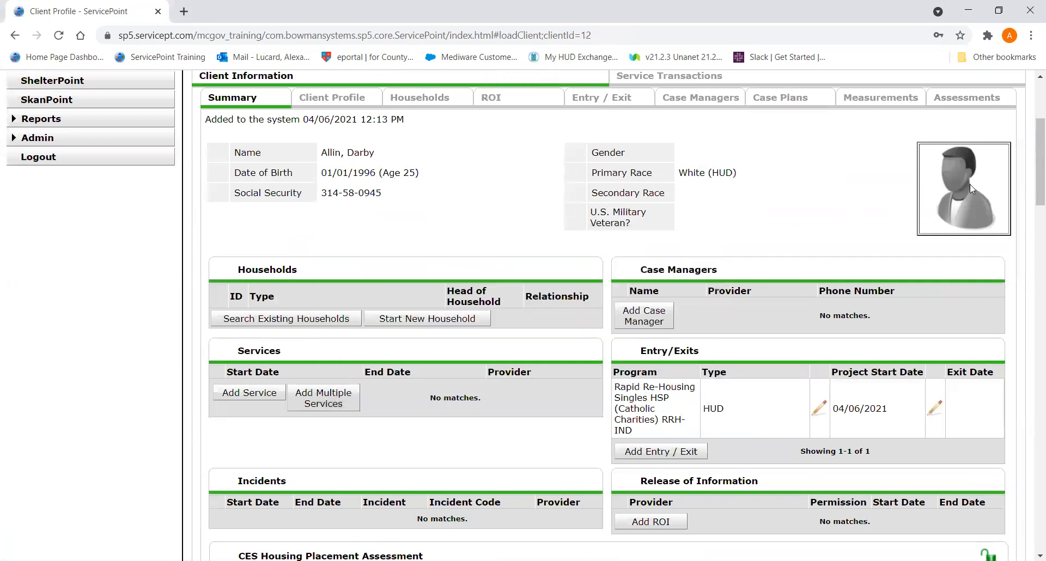
{"action": "left_click_drag", "start_coordinate": [1032, 141], "coordinate": [1031, 121]}
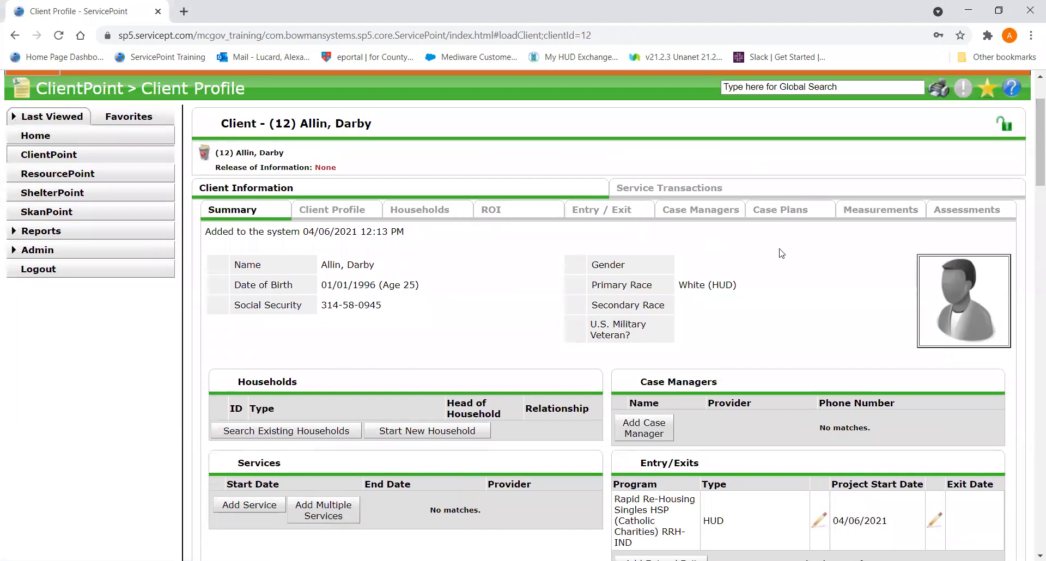
{"action": "scroll", "coordinate": [1031, 151], "scroll_direction": "down", "scroll_amount": 4}
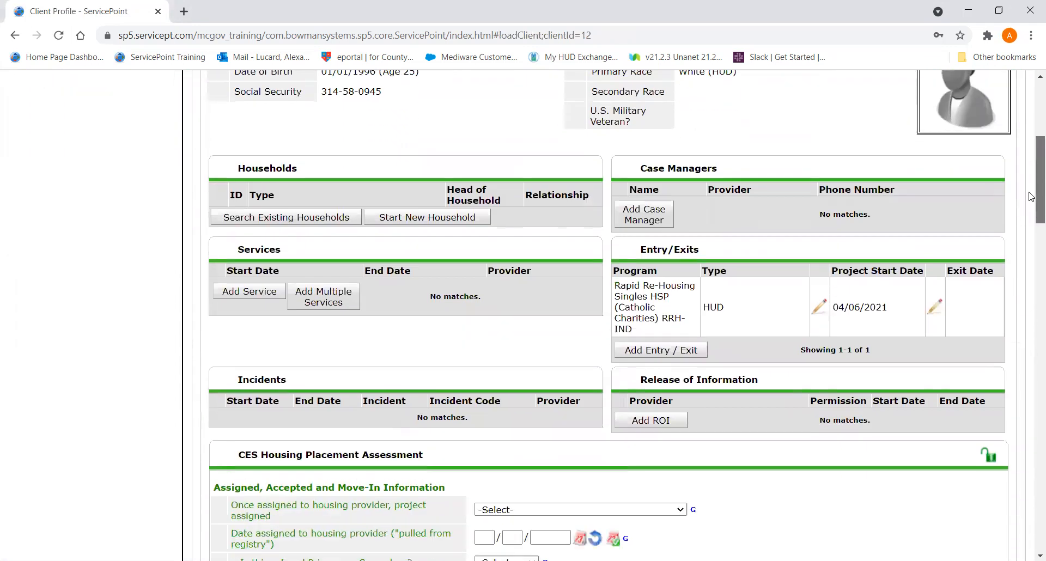
{"action": "scroll", "coordinate": [913, 165], "scroll_direction": "up", "scroll_amount": 3}
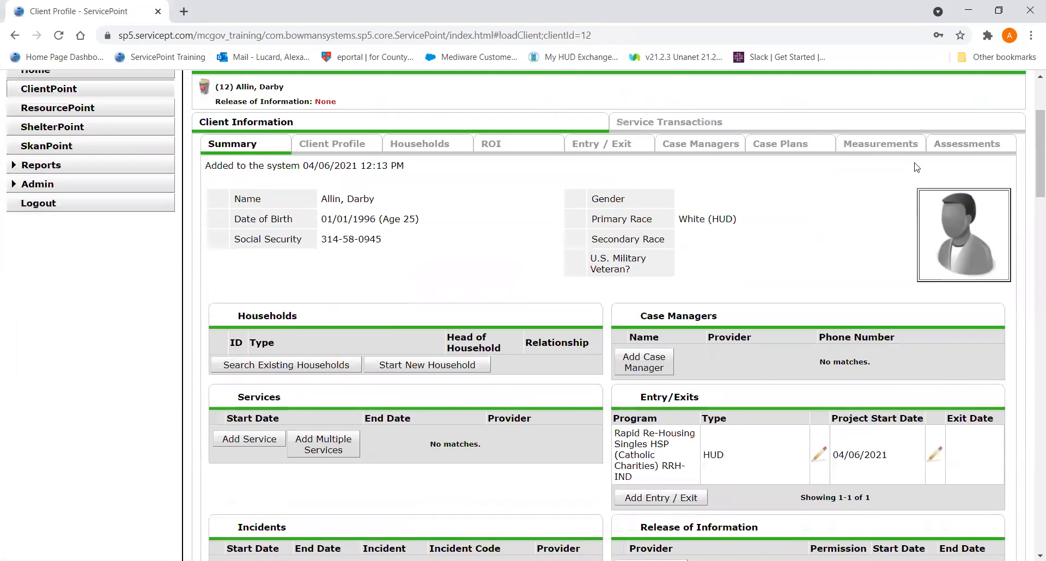
- View the Entry/Exit data behind the client's Rapid Re-Housing project start record, leaving the start date as is, and close it
{"action": "left_click", "coordinate": [607, 151]}
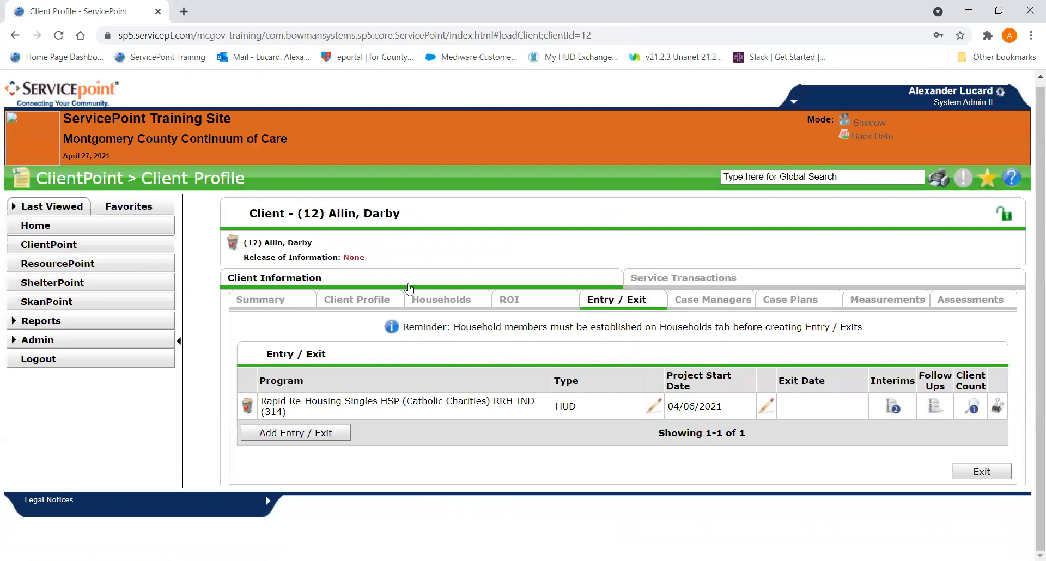
{"action": "left_click", "coordinate": [275, 300]}
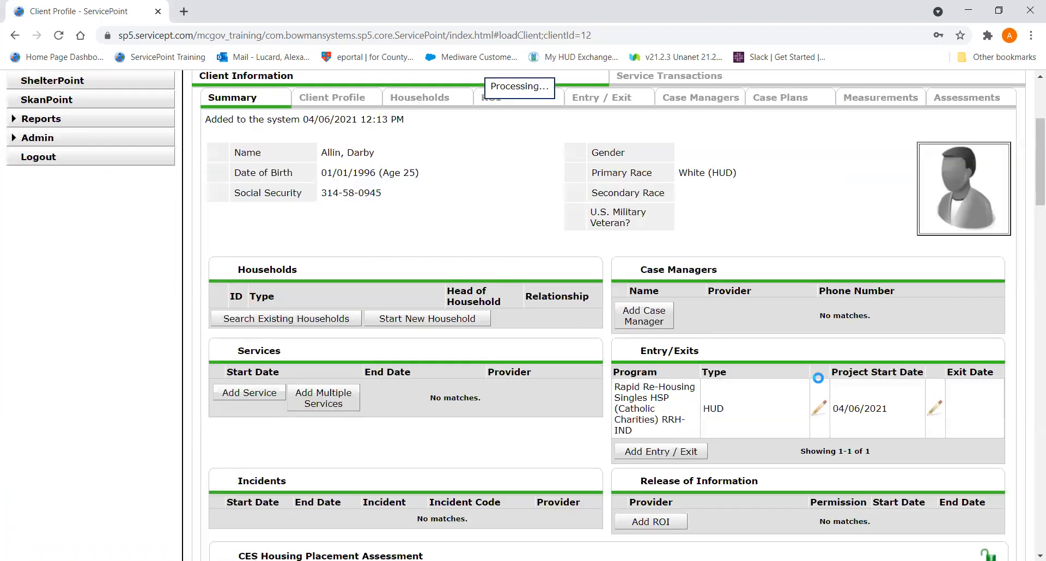
{"action": "left_click", "coordinate": [816, 413]}
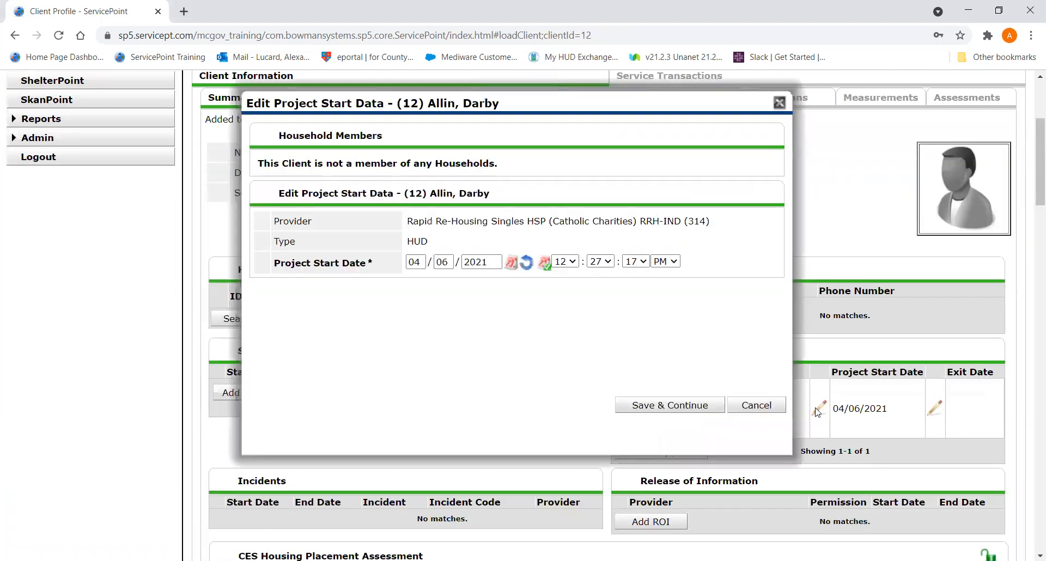
{"action": "left_click", "coordinate": [688, 405]}
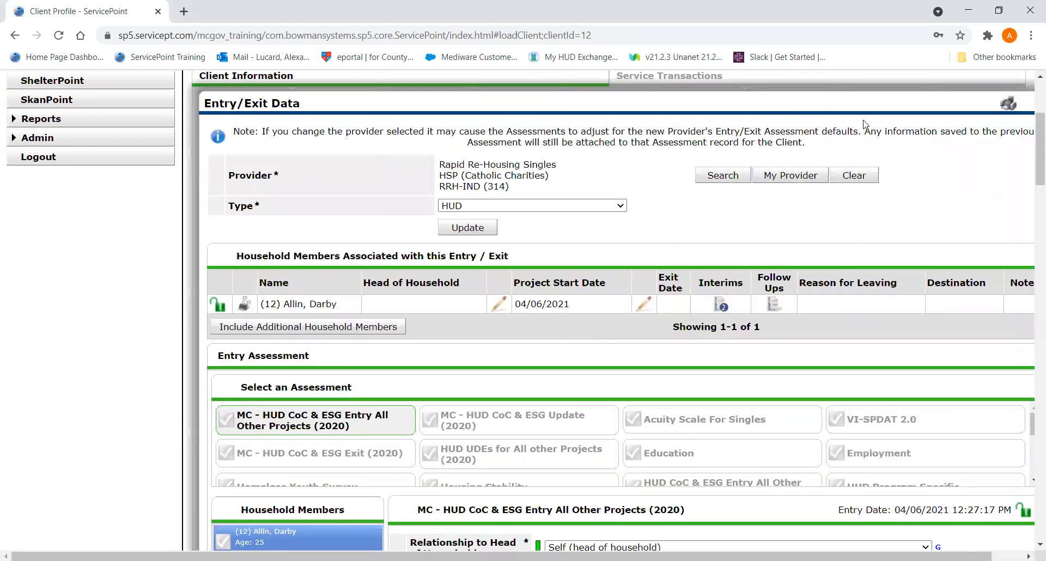
{"action": "left_click_drag", "start_coordinate": [877, 102], "coordinate": [743, 97]}
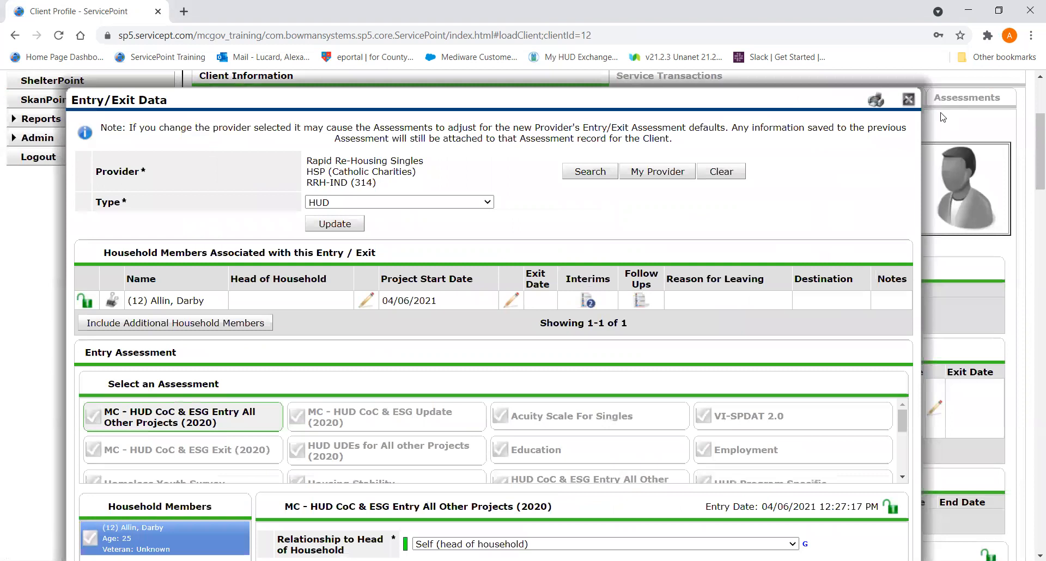
{"action": "left_click", "coordinate": [908, 100]}
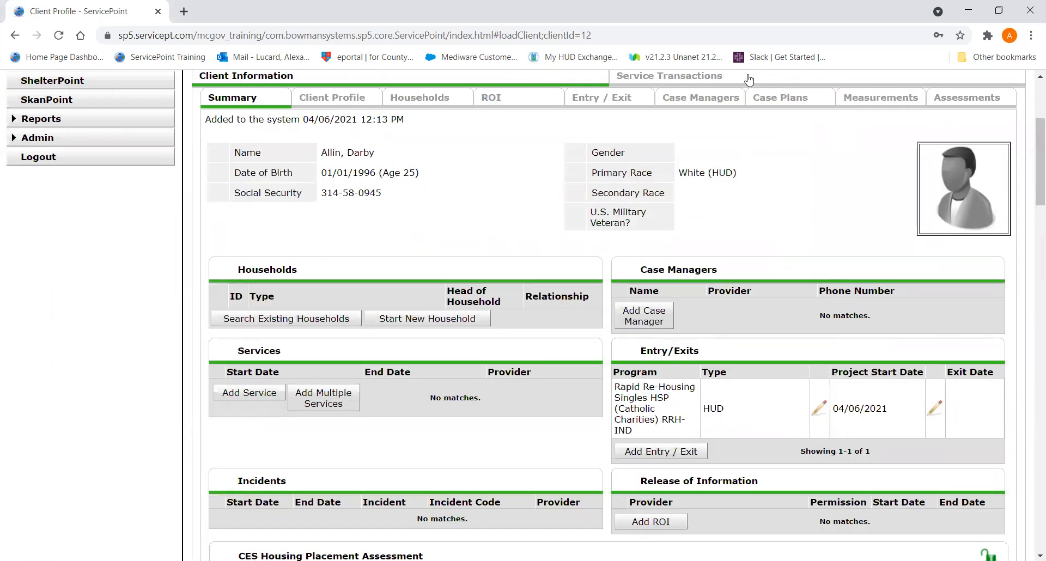
- Open the interim reviews of the client's Rapid Re-Housing entry and move their dialog clear of the Entry/Exit record
{"action": "left_click", "coordinate": [622, 99]}
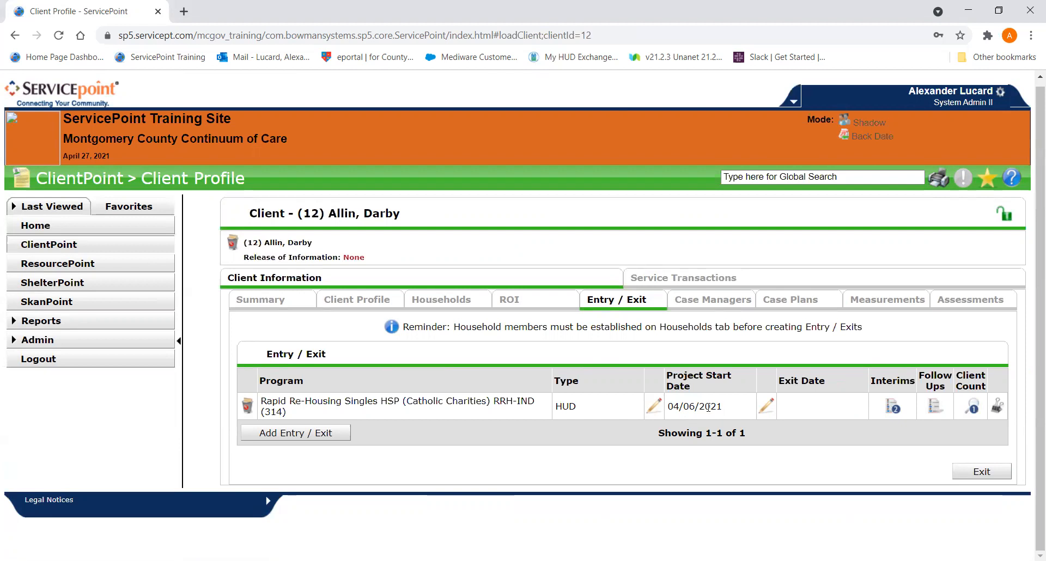
{"action": "left_click", "coordinate": [892, 408]}
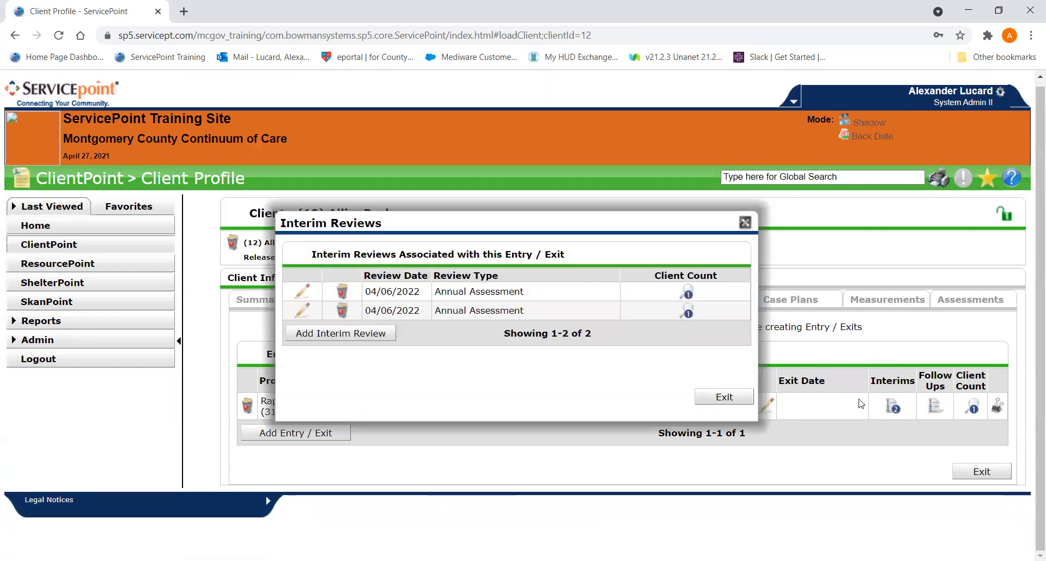
{"action": "left_click_drag", "start_coordinate": [442, 224], "coordinate": [641, 104]}
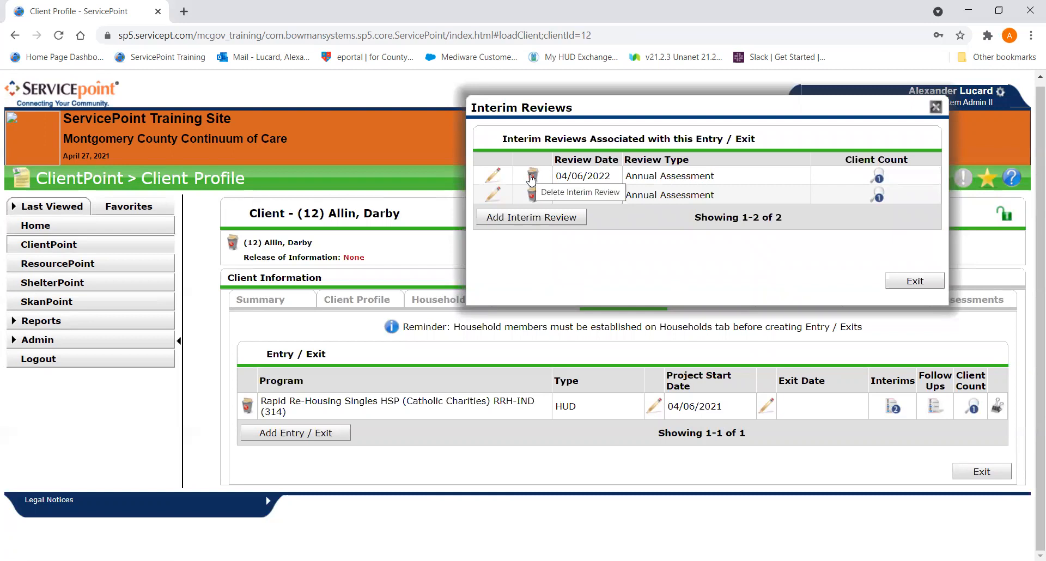
- Check the review type and review date and time of both listed annual assessments, closing each without changes
{"action": "right_click", "coordinate": [499, 194]}
{"action": "left_click", "coordinate": [498, 194]}
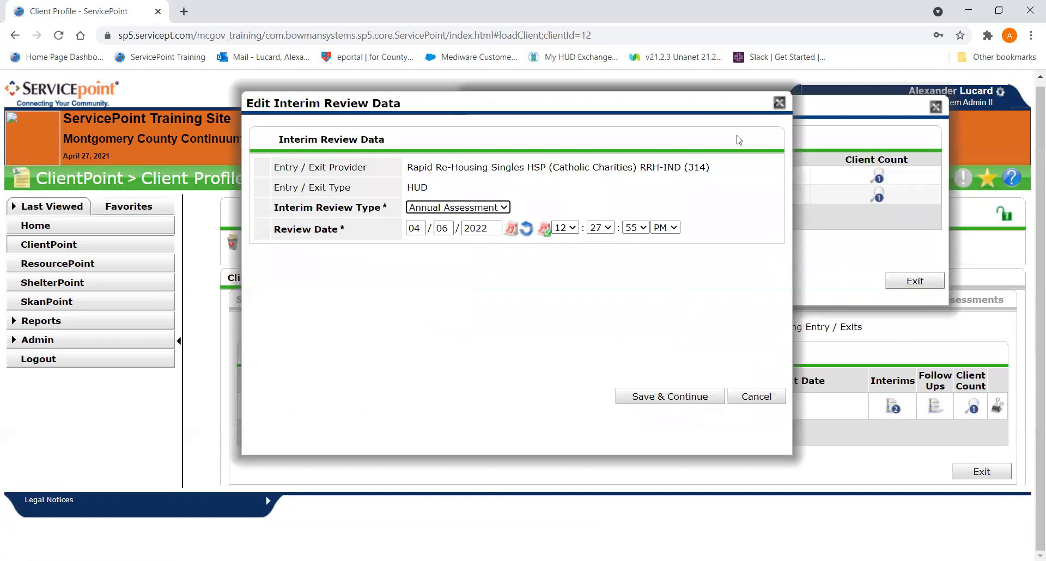
{"action": "left_click", "coordinate": [779, 103]}
{"action": "left_click", "coordinate": [500, 176]}
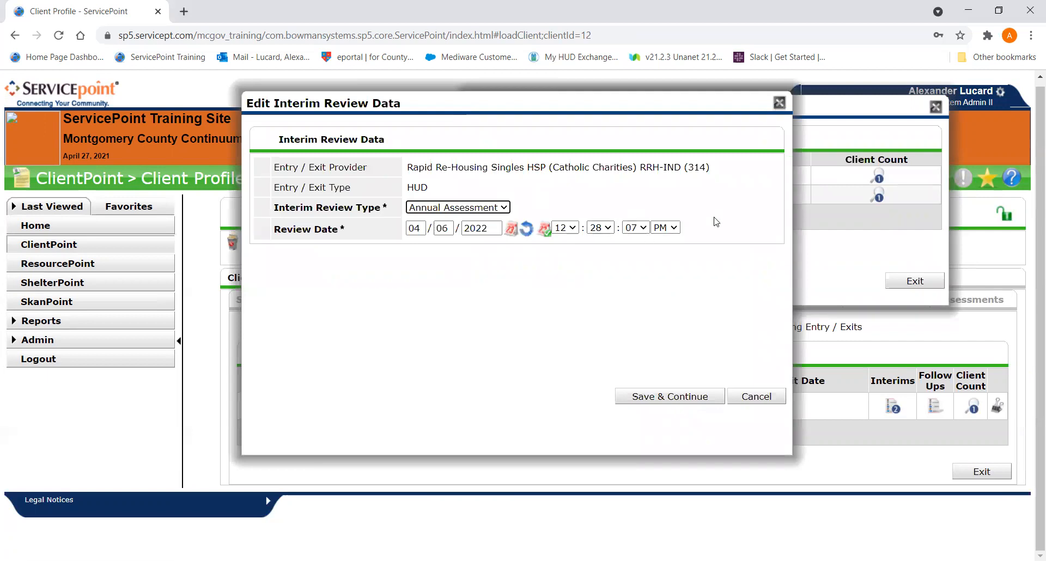
{"action": "left_click", "coordinate": [779, 103]}
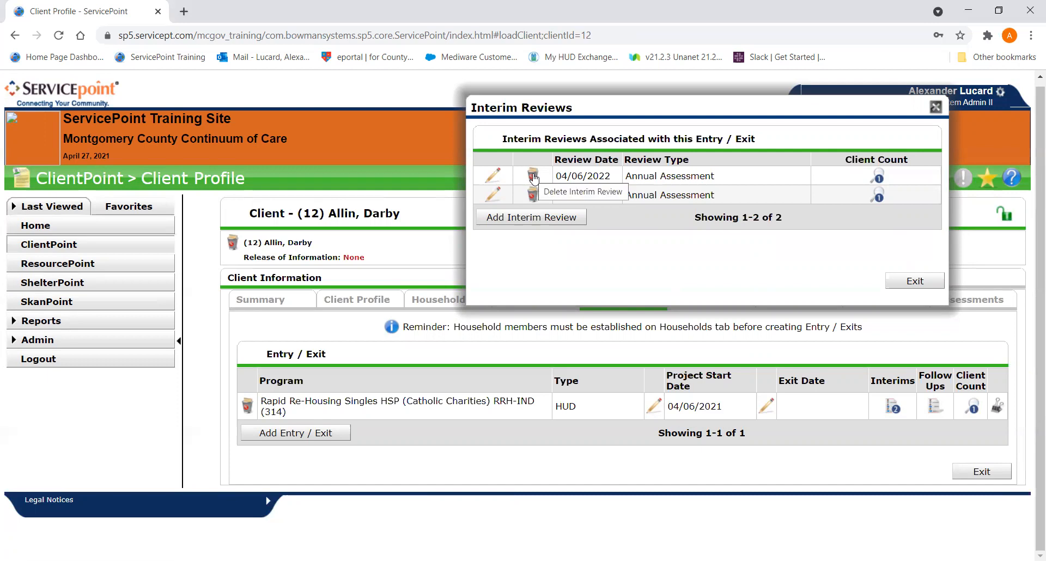
- Open the second listed annual assessment review and display its MC - HUD CoC & ESG Update (2020) assessment
{"action": "left_click", "coordinate": [494, 195]}
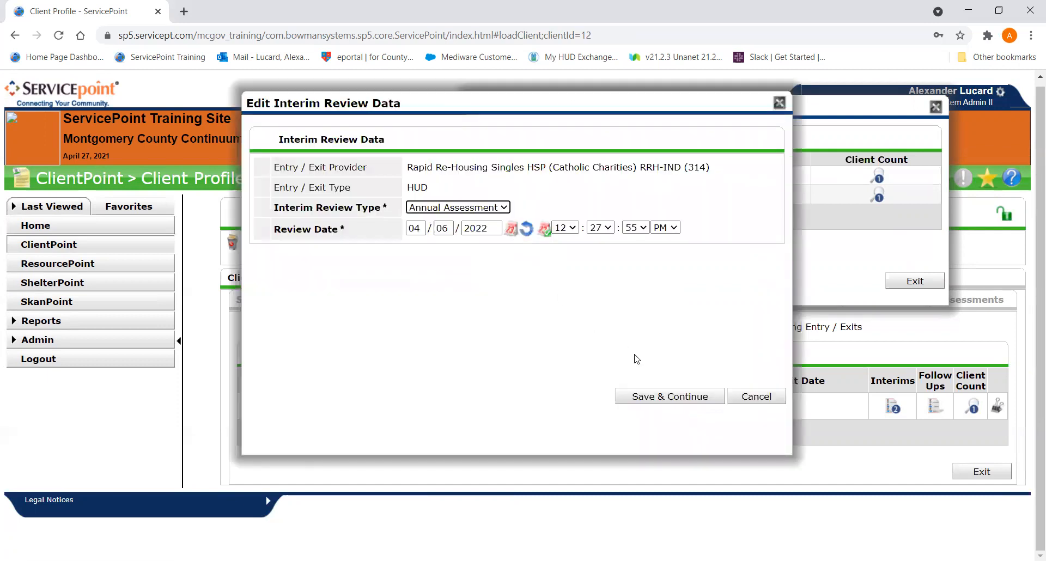
{"action": "left_click", "coordinate": [649, 392]}
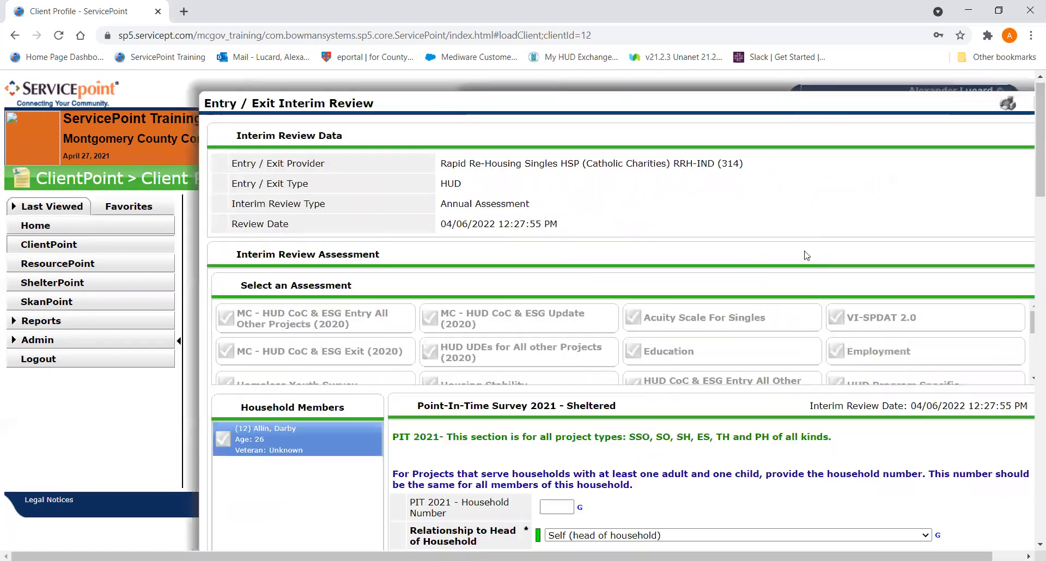
{"action": "scroll", "coordinate": [784, 268], "scroll_direction": "down", "scroll_amount": 4}
{"action": "scroll", "coordinate": [784, 268], "scroll_direction": "down", "scroll_amount": 5}
{"action": "scroll", "coordinate": [784, 268], "scroll_direction": "up", "scroll_amount": 6}
{"action": "scroll", "coordinate": [784, 268], "scroll_direction": "up", "scroll_amount": 5}
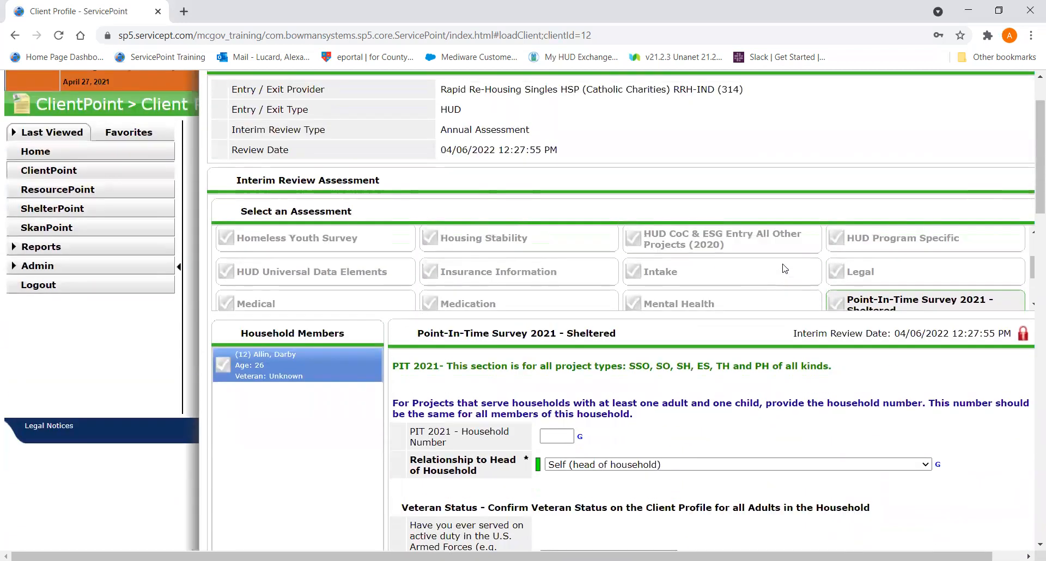
{"action": "left_click", "coordinate": [462, 251]}
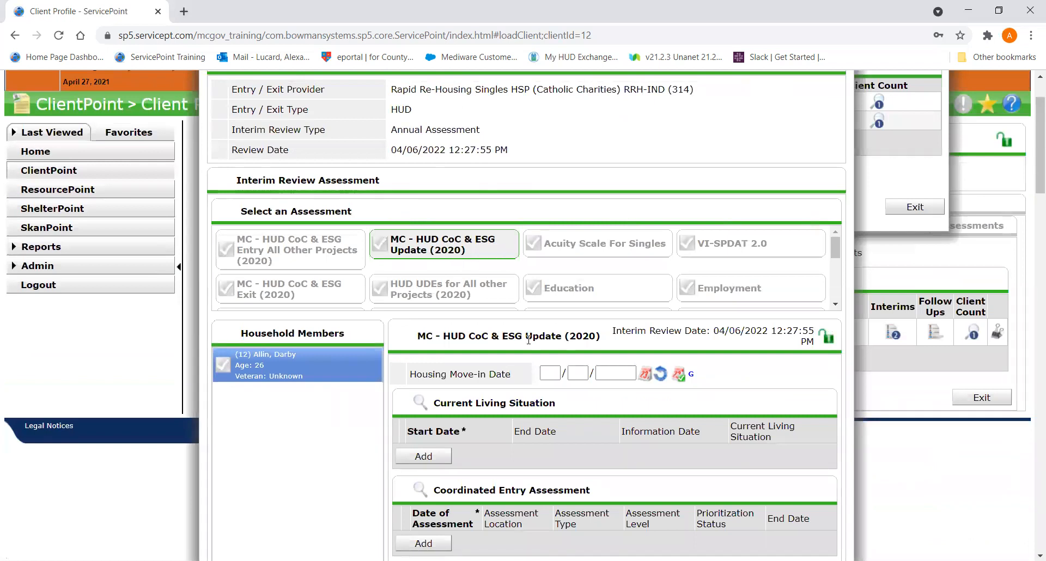
- Examine the answers throughout the update assessment, from housing move-in date to HOC waitlist confirmation, and close the review without saving
{"action": "scroll", "coordinate": [529, 340], "scroll_direction": "down", "scroll_amount": 10}
{"action": "scroll", "coordinate": [528, 340], "scroll_direction": "down", "scroll_amount": 3}
{"action": "scroll", "coordinate": [528, 339], "scroll_direction": "up", "scroll_amount": 3}
{"action": "scroll", "coordinate": [528, 339], "scroll_direction": "down", "scroll_amount": 3}
{"action": "scroll", "coordinate": [529, 340], "scroll_direction": "up", "scroll_amount": 6}
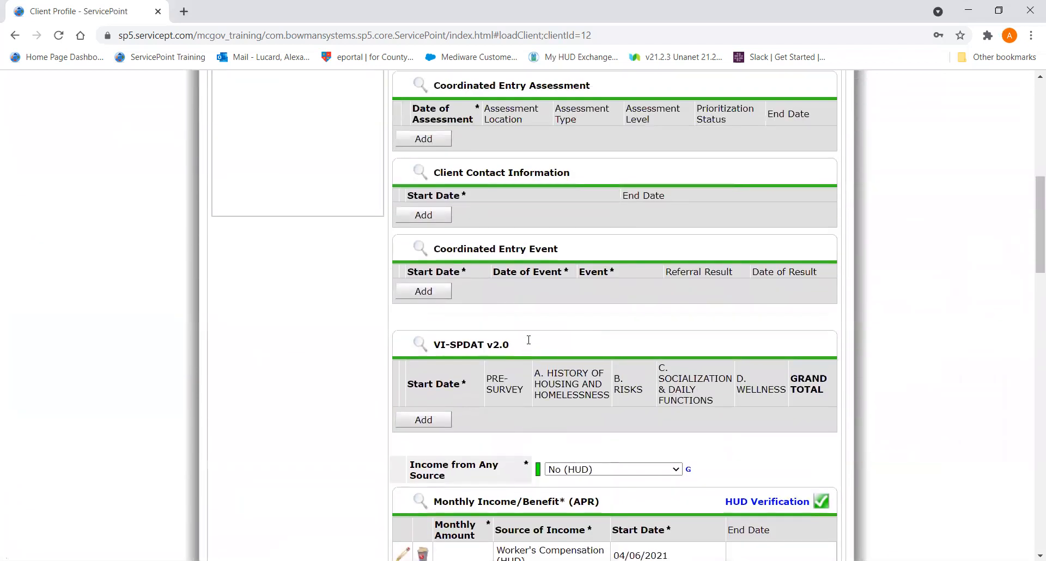
{"action": "scroll", "coordinate": [529, 340], "scroll_direction": "up", "scroll_amount": 3}
{"action": "scroll", "coordinate": [529, 339], "scroll_direction": "down", "scroll_amount": 4}
{"action": "scroll", "coordinate": [529, 340], "scroll_direction": "down", "scroll_amount": 10}
{"action": "scroll", "coordinate": [528, 339], "scroll_direction": "down", "scroll_amount": 4}
{"action": "scroll", "coordinate": [528, 339], "scroll_direction": "down", "scroll_amount": 5}
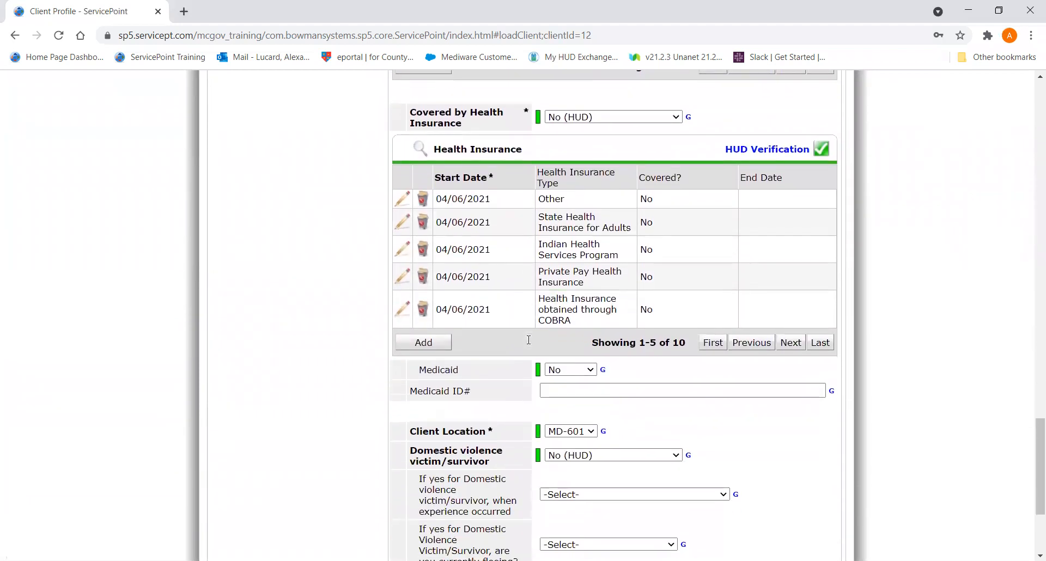
{"action": "scroll", "coordinate": [528, 340], "scroll_direction": "down", "scroll_amount": 3}
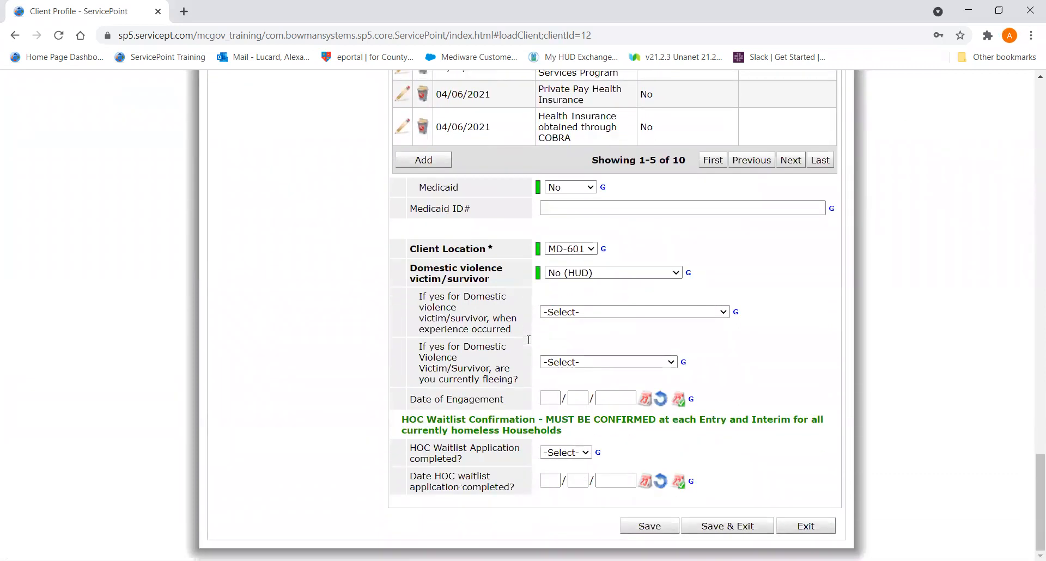
{"action": "scroll", "coordinate": [528, 340], "scroll_direction": "up", "scroll_amount": 11}
{"action": "scroll", "coordinate": [528, 340], "scroll_direction": "up", "scroll_amount": 15}
{"action": "scroll", "coordinate": [528, 341], "scroll_direction": "up", "scroll_amount": 2}
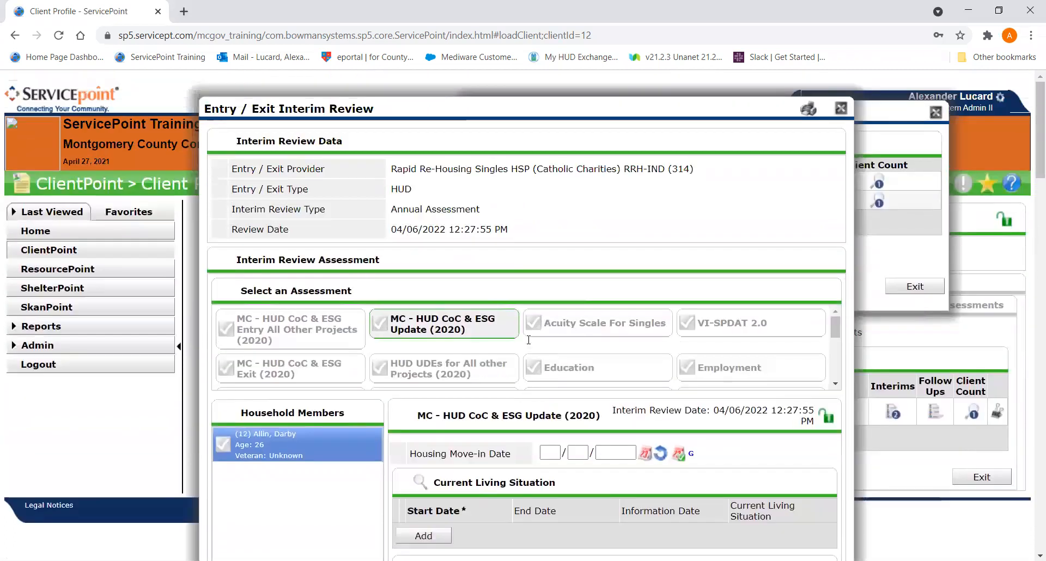
{"action": "left_click", "coordinate": [840, 109]}
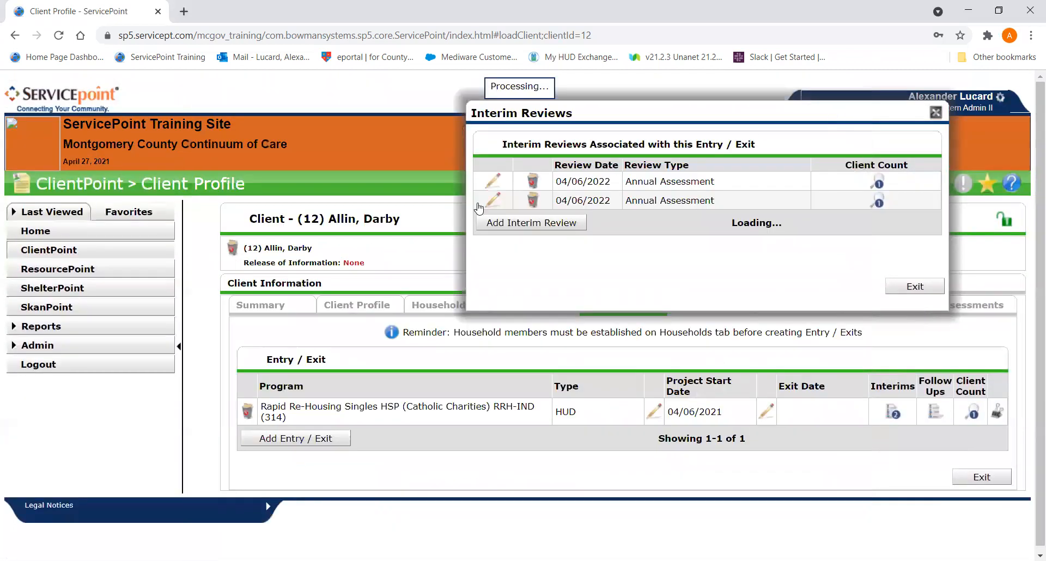
- Open the first listed annual assessment review and display the date of birth questions in its Point-In-Time Survey 2021 - Sheltered assessment
{"action": "left_click", "coordinate": [493, 178]}
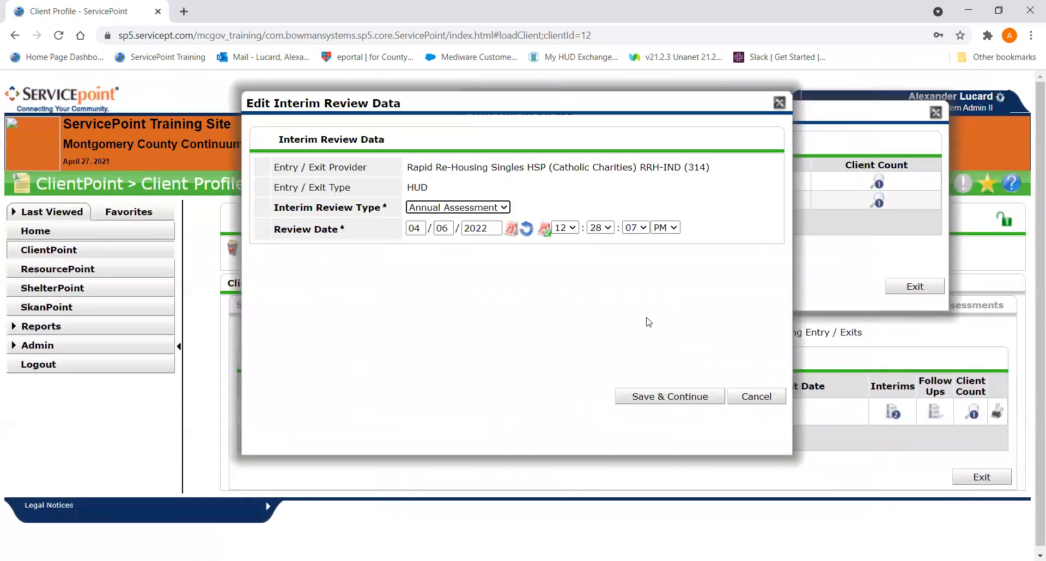
{"action": "right_click", "coordinate": [655, 393]}
{"action": "left_click", "coordinate": [641, 397]}
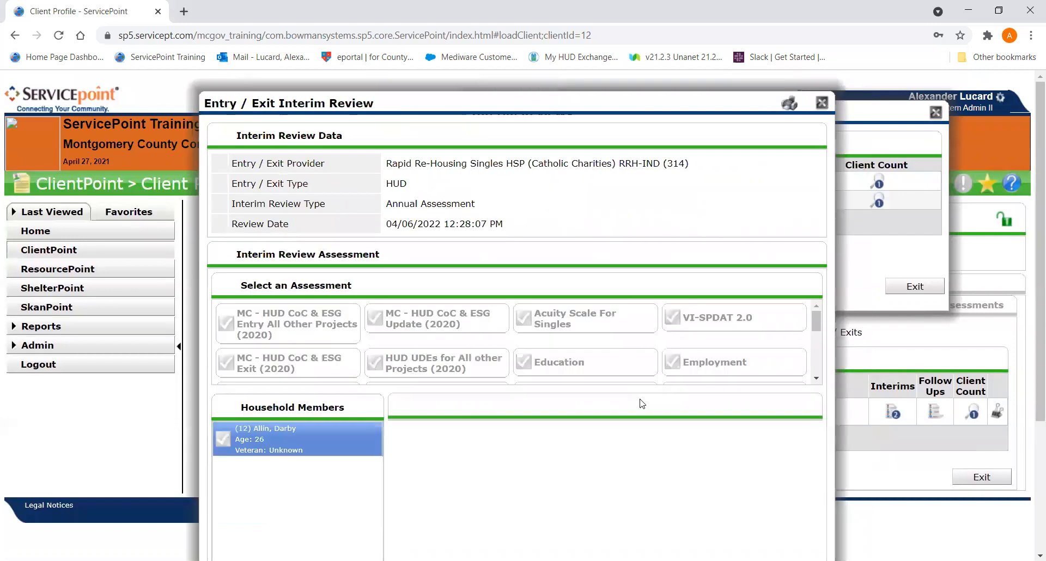
{"action": "scroll", "coordinate": [641, 403], "scroll_direction": "down", "scroll_amount": 5}
{"action": "scroll", "coordinate": [641, 403], "scroll_direction": "down", "scroll_amount": 5}
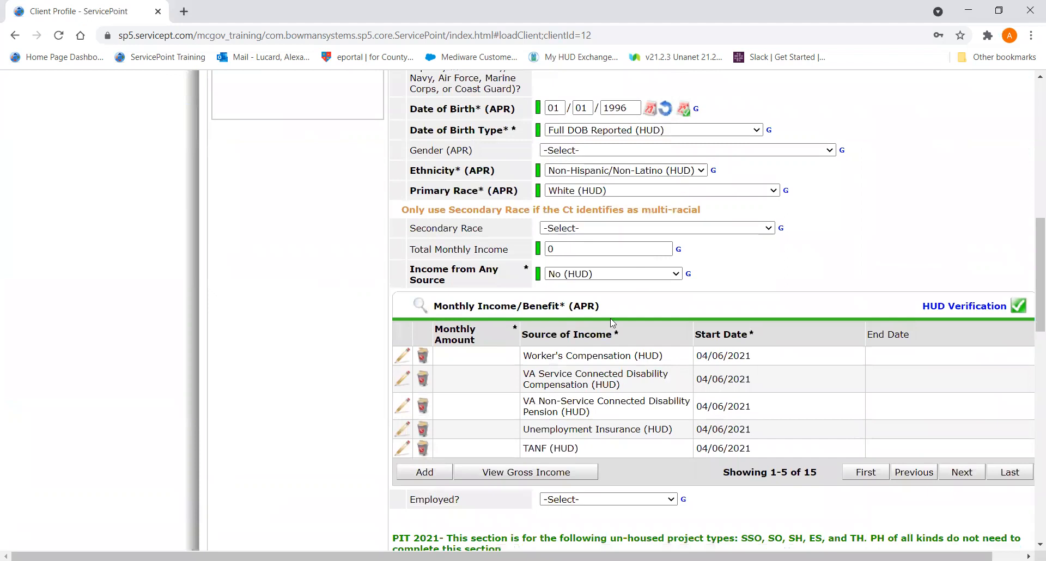
- Check the answer histories of Date of Birth and Date of Birth Type, and close the review without saving
{"action": "left_click", "coordinate": [539, 109]}
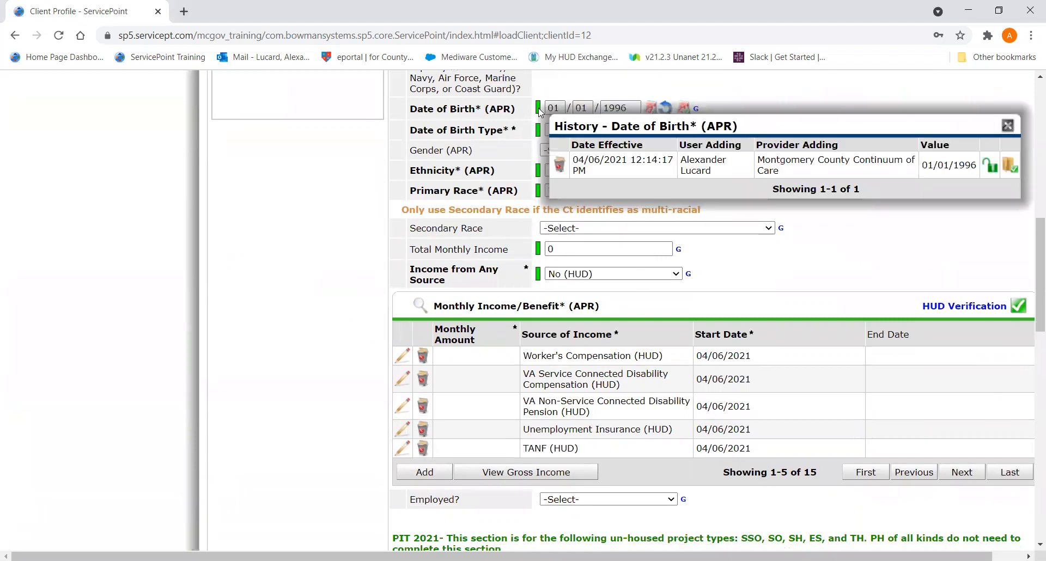
{"action": "left_click", "coordinate": [1008, 125]}
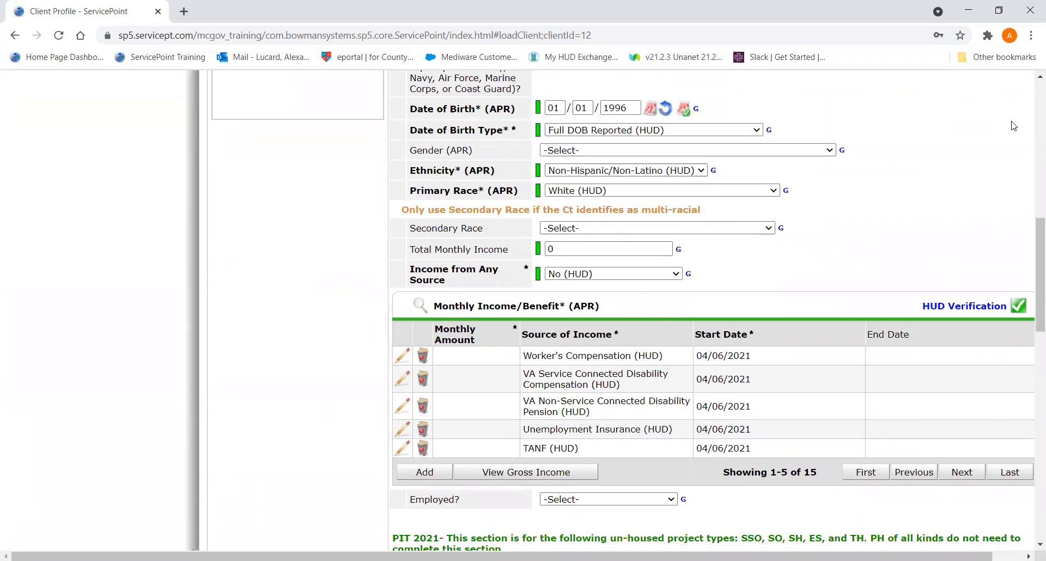
{"action": "left_click", "coordinate": [539, 130]}
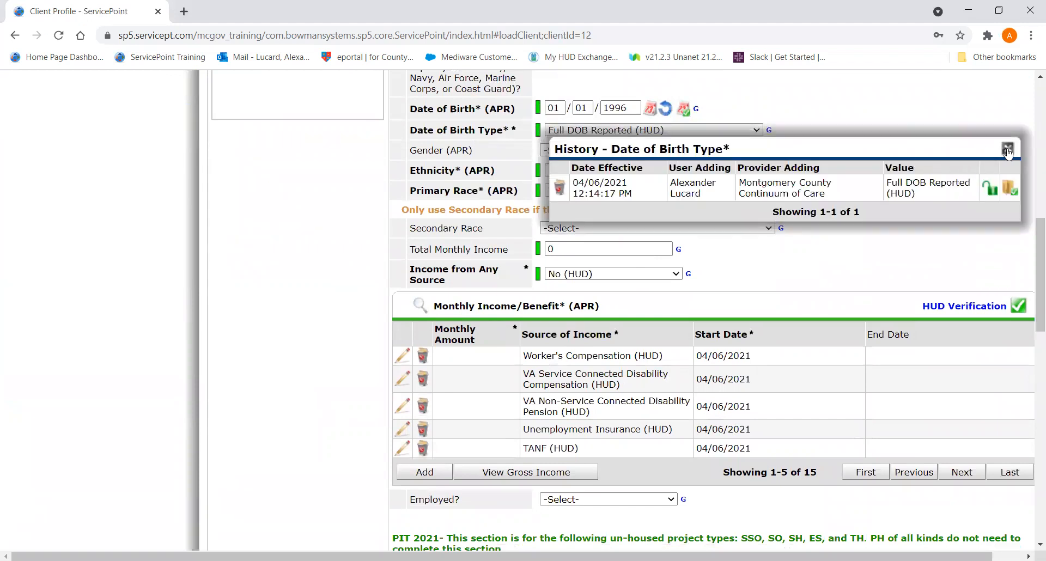
{"action": "left_click", "coordinate": [1007, 149]}
{"action": "left_click_drag", "start_coordinate": [1038, 223], "coordinate": [1031, 80]}
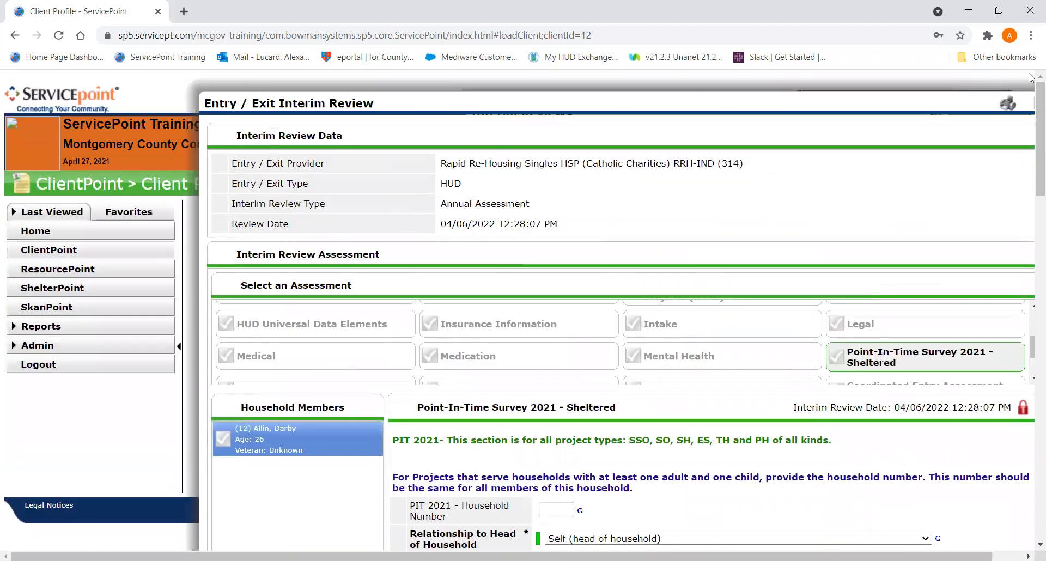
{"action": "right_click", "coordinate": [808, 106]}
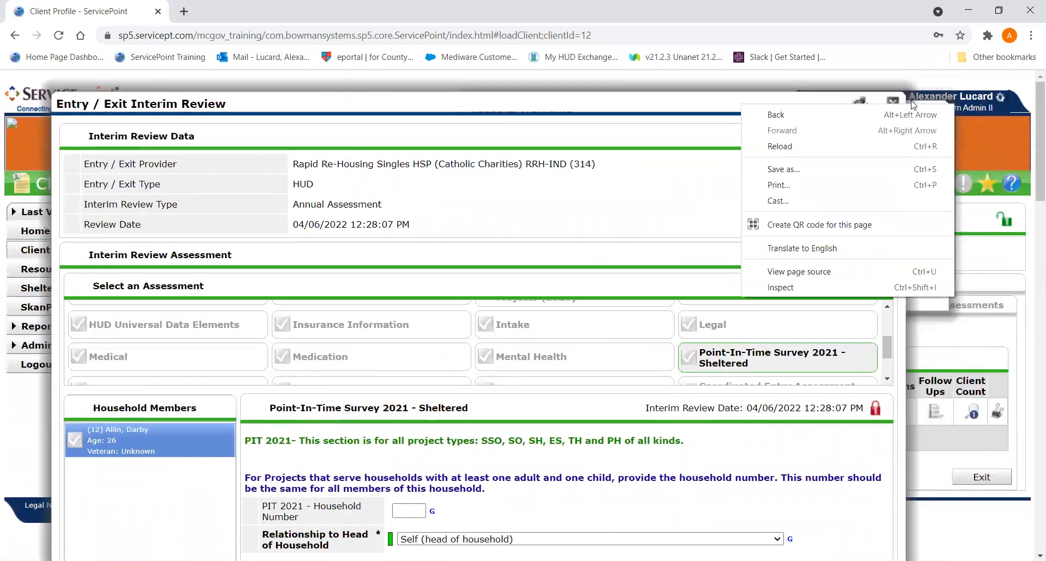
{"action": "left_click", "coordinate": [894, 102]}
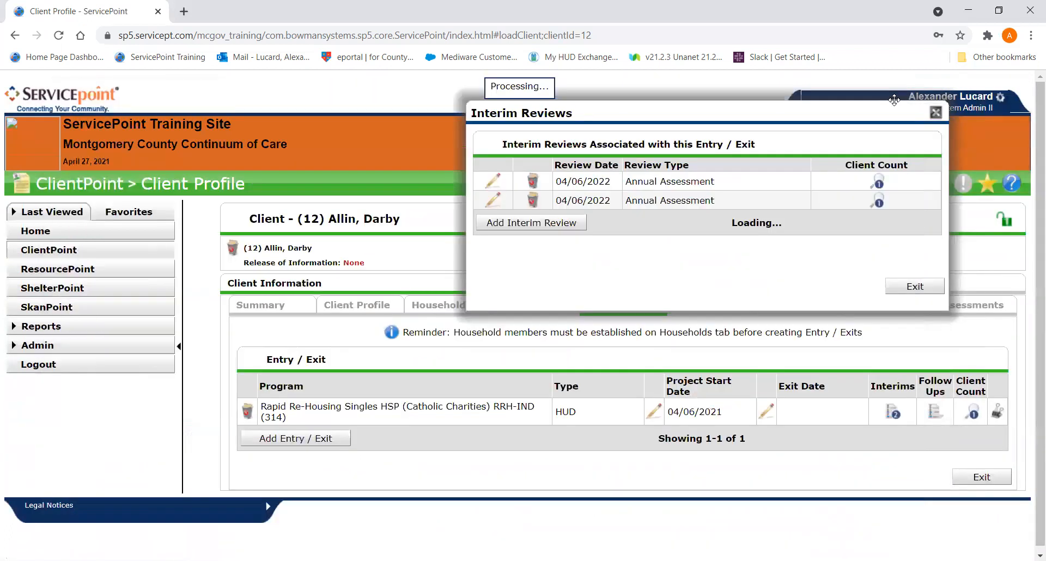
- Delete the first listed duplicate annual assessment from the Rapid Re-Housing entry and close the interim reviews list
{"action": "left_click", "coordinate": [535, 182]}
{"action": "left_click", "coordinate": [531, 347]}
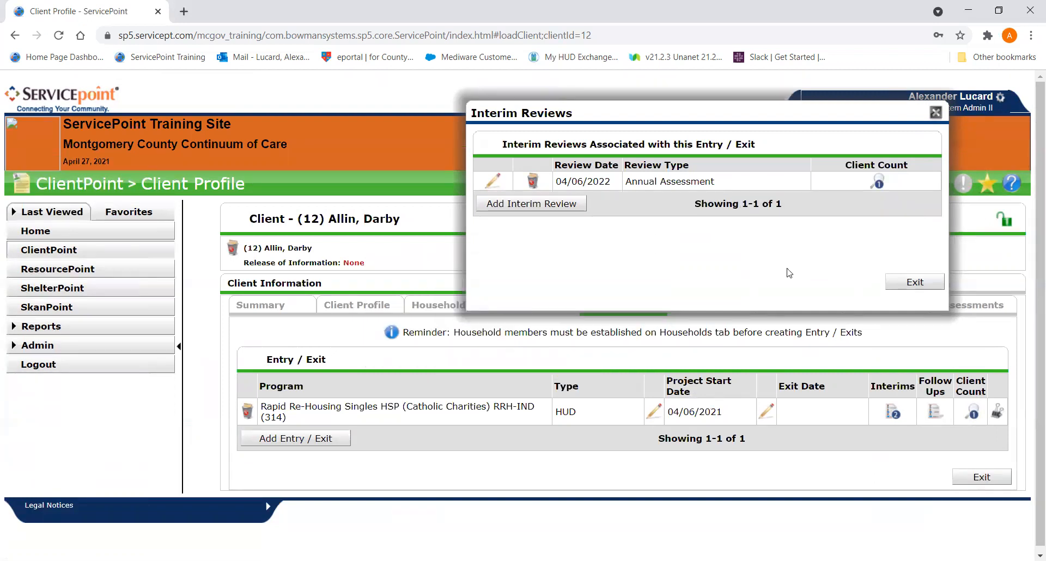
{"action": "right_click", "coordinate": [918, 283]}
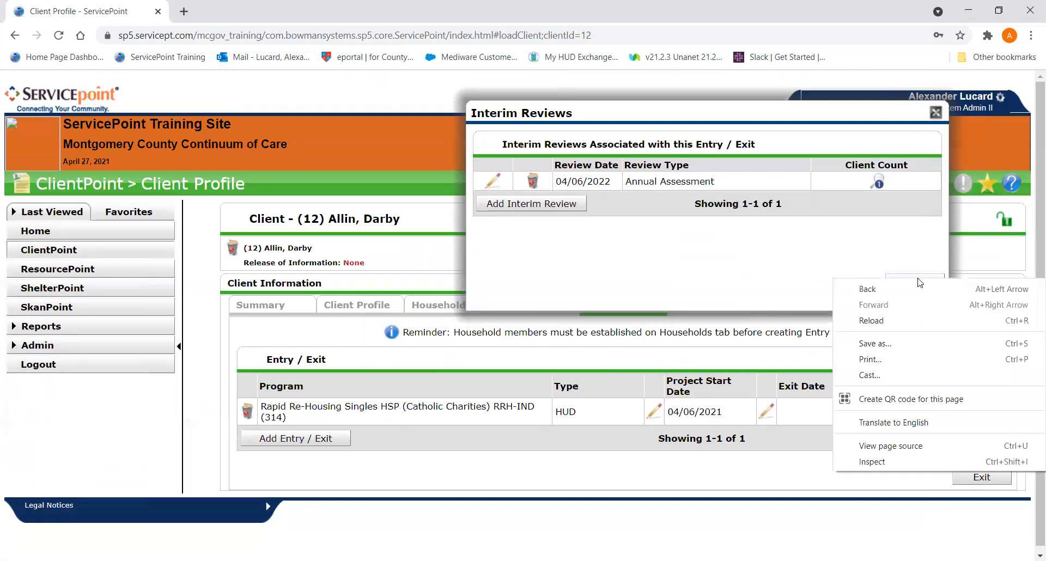
{"action": "left_click", "coordinate": [804, 240]}
{"action": "left_click", "coordinate": [896, 282]}
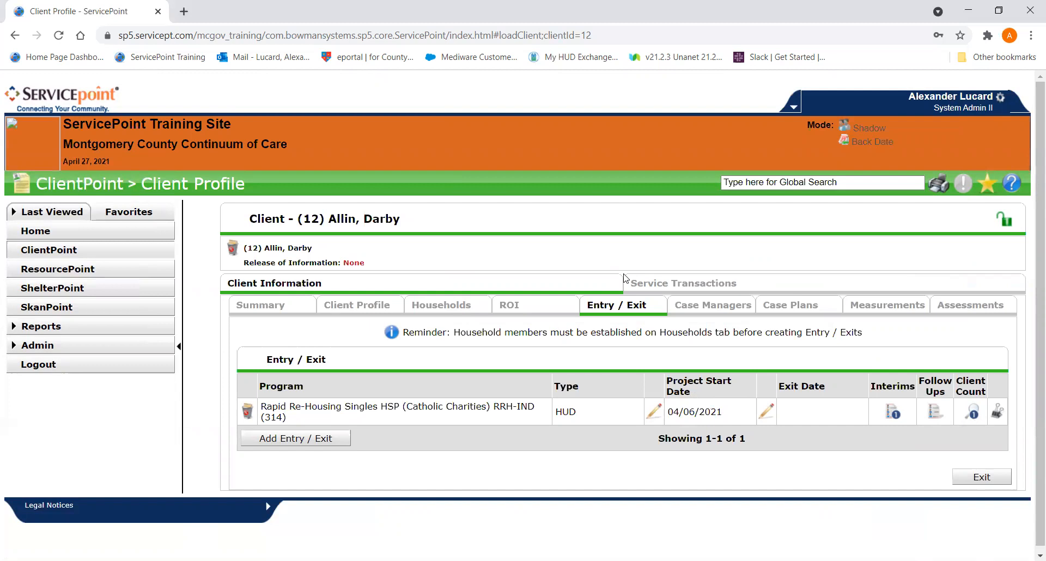
- Return to the ClientPoint client search and enter "kr" as first name and "st" as last name
{"action": "left_click", "coordinate": [96, 251]}
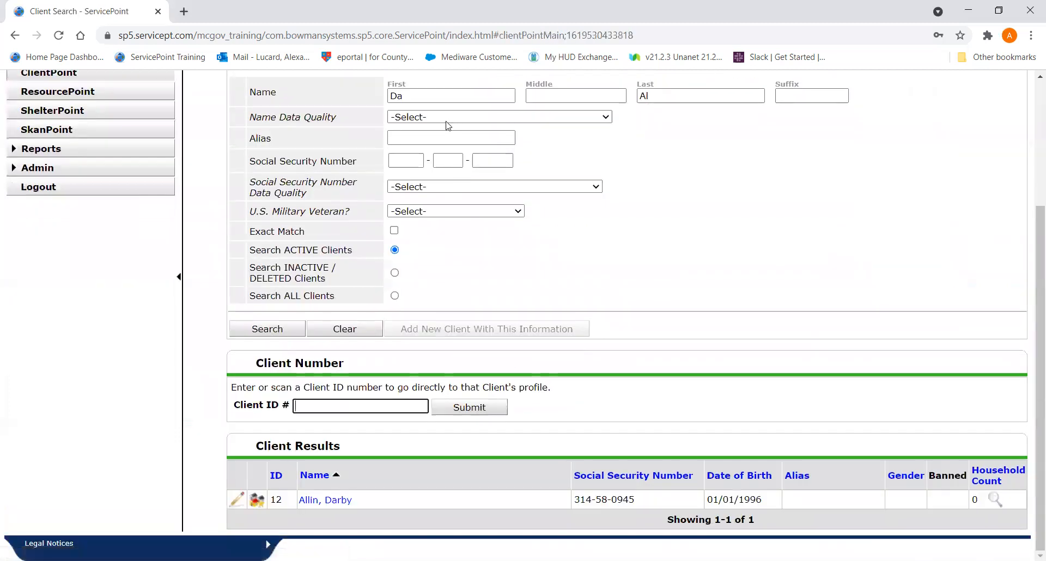
{"action": "double_click", "coordinate": [443, 94]}
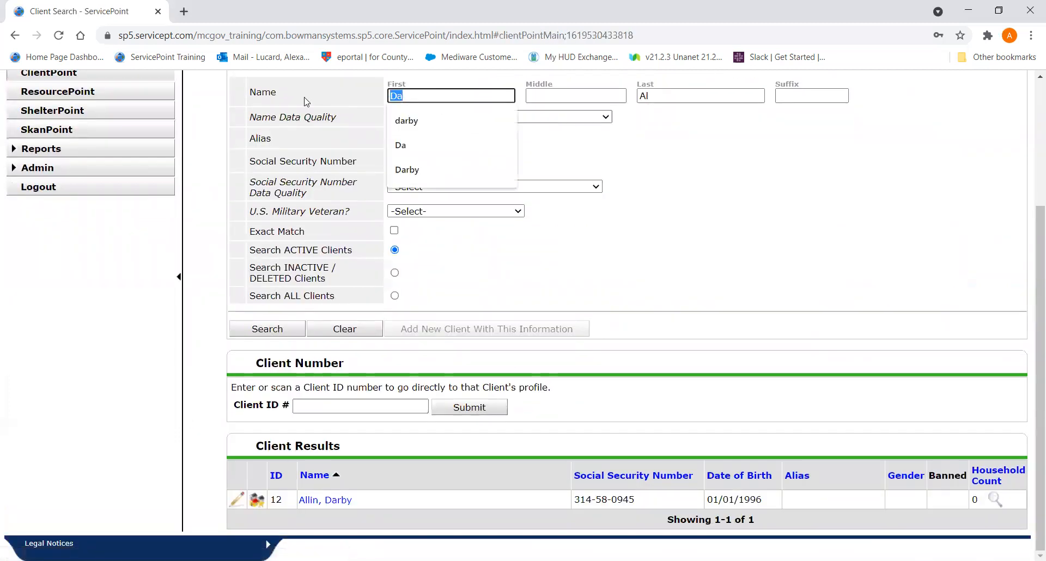
{"action": "type", "text": "kr"}
{"action": "key", "text": "Tab"}
{"action": "type", "text": "s"}
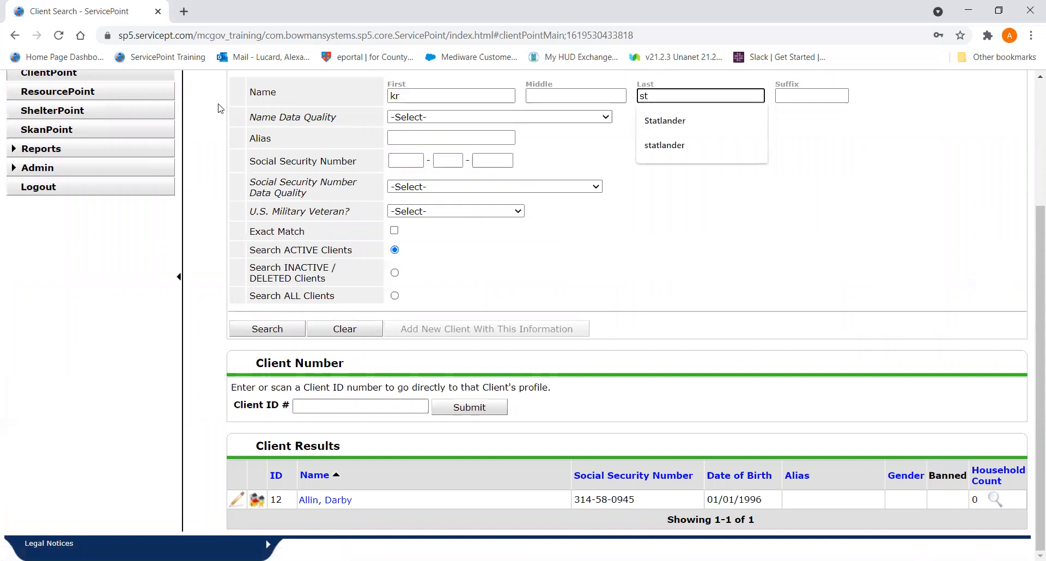
- Empty the first name criterion, leaving only the last name "st"
{"action": "left_click", "coordinate": [399, 96]}
{"action": "double_click", "coordinate": [399, 96]}
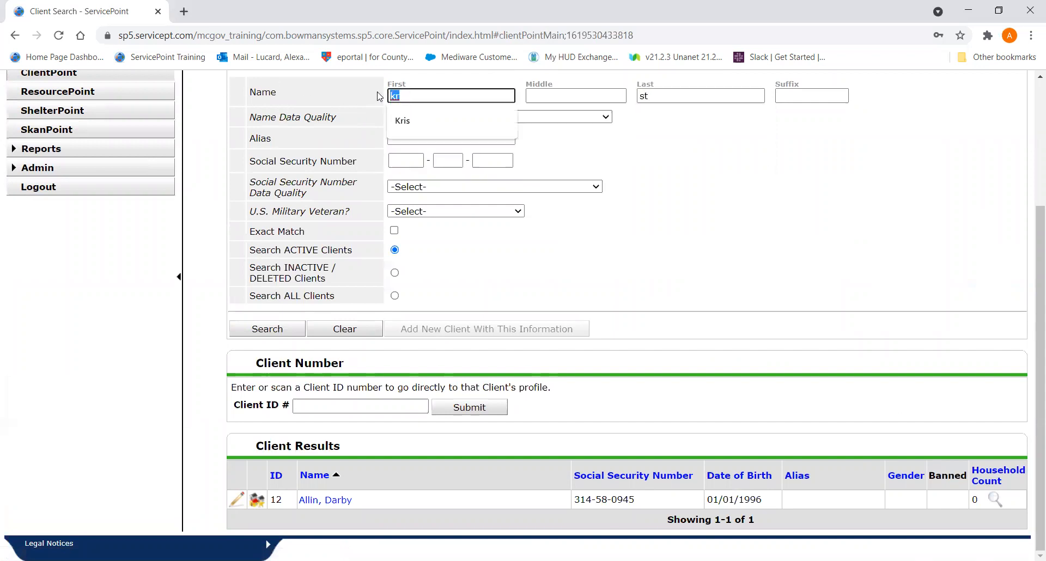
{"action": "key", "text": "BackSpace"}
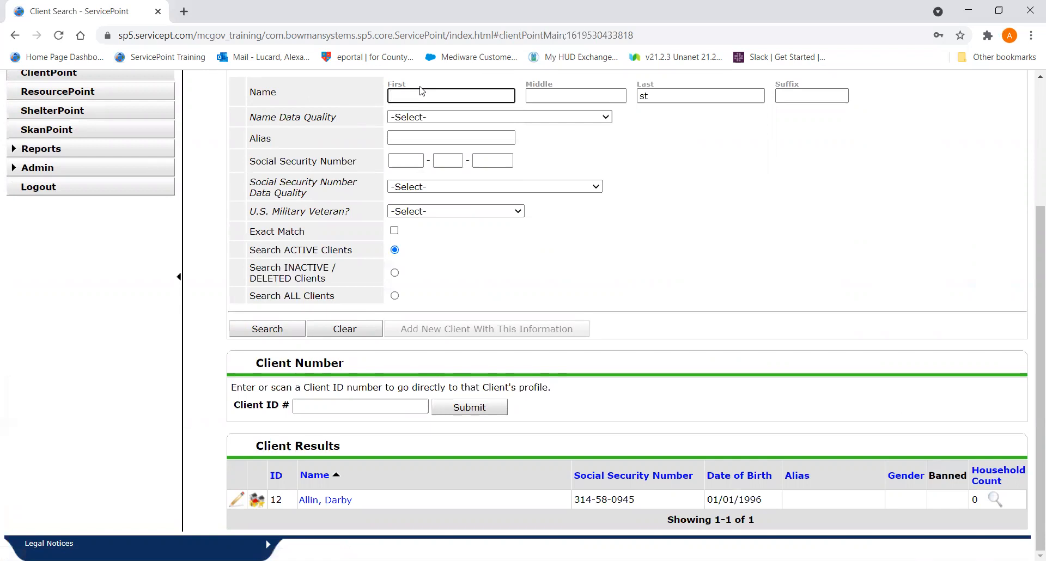
{"action": "type", "text": "c"}
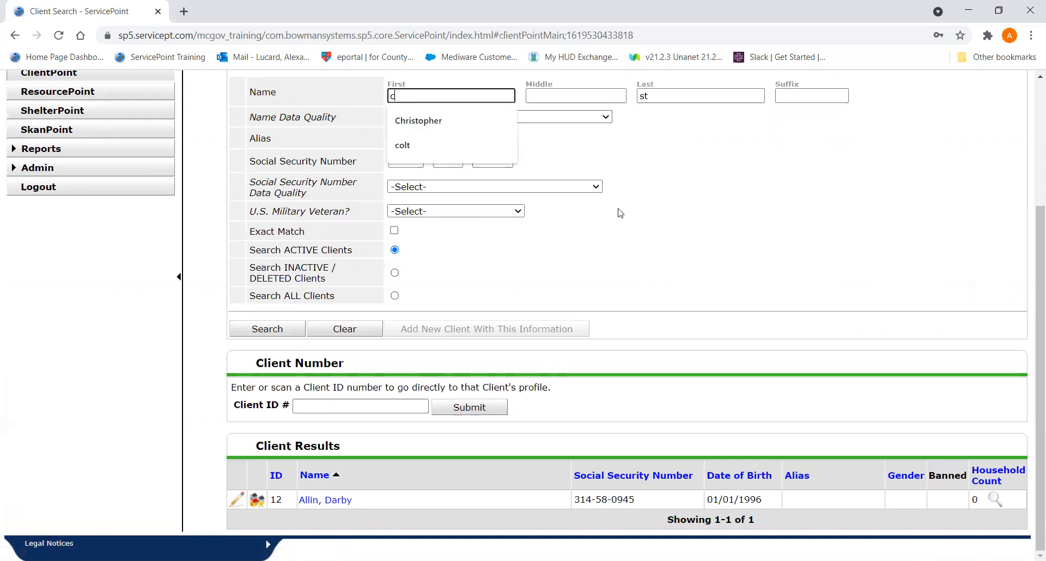
{"action": "type", "text": "hr"}
{"action": "key", "text": "BackSpace"}
{"action": "key", "text": "BackSpace"}
{"action": "key", "text": "BackSpace"}
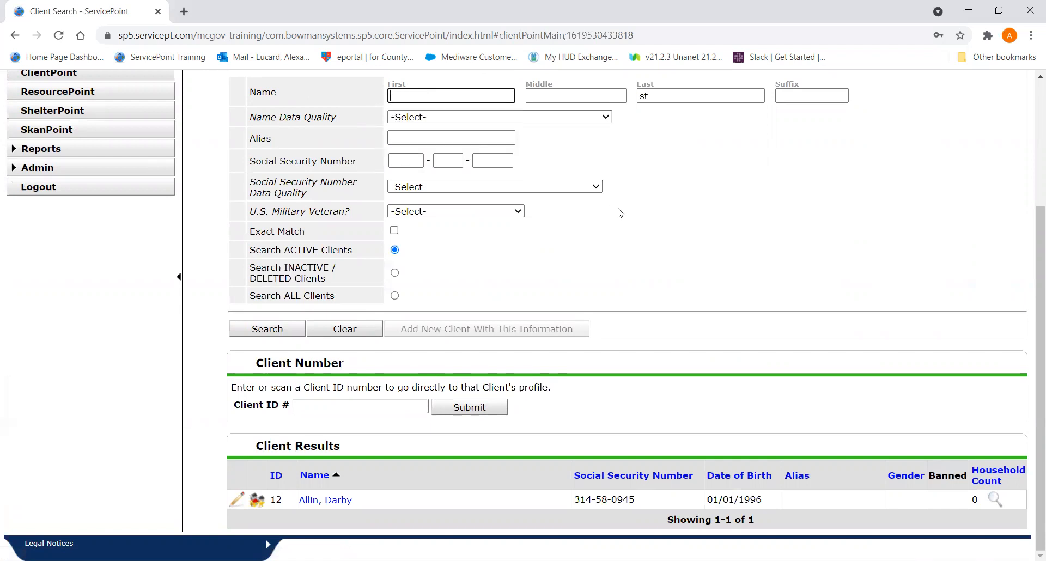
- Search active clients by the last name "st" alone and look through the client results
{"action": "left_click", "coordinate": [665, 98]}
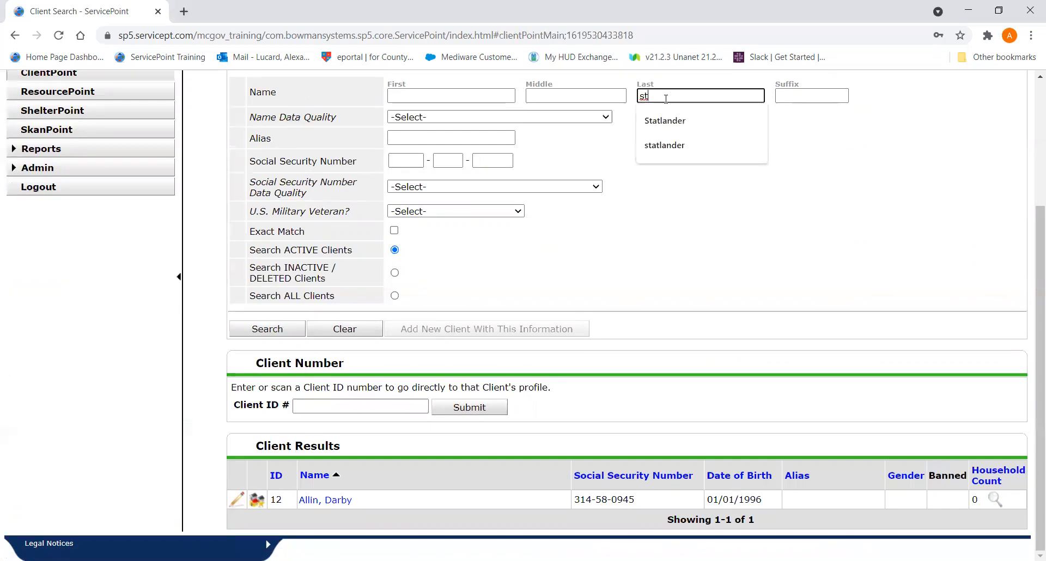
{"action": "left_click", "coordinate": [669, 285]}
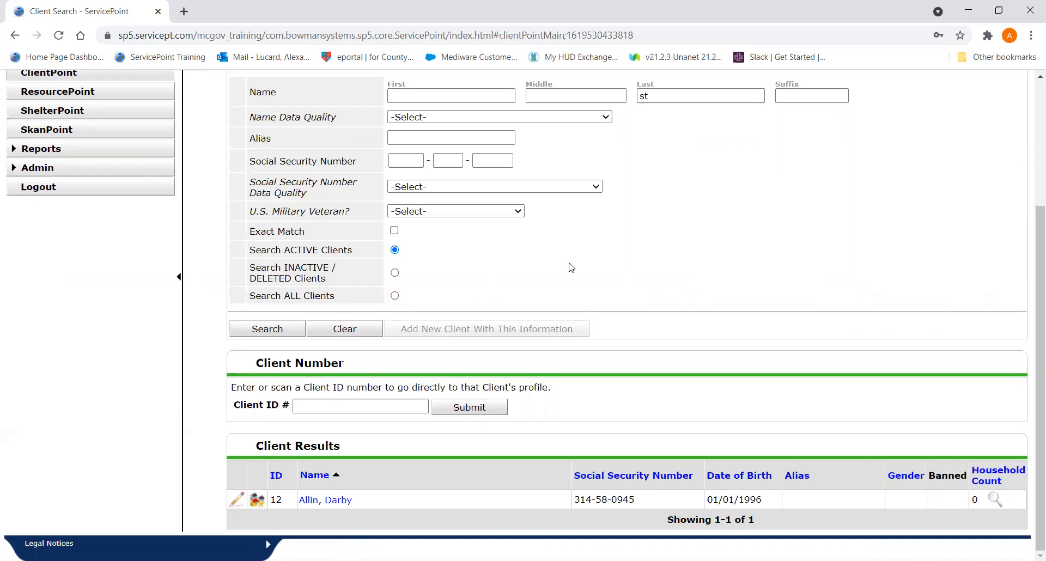
{"action": "left_click", "coordinate": [295, 327]}
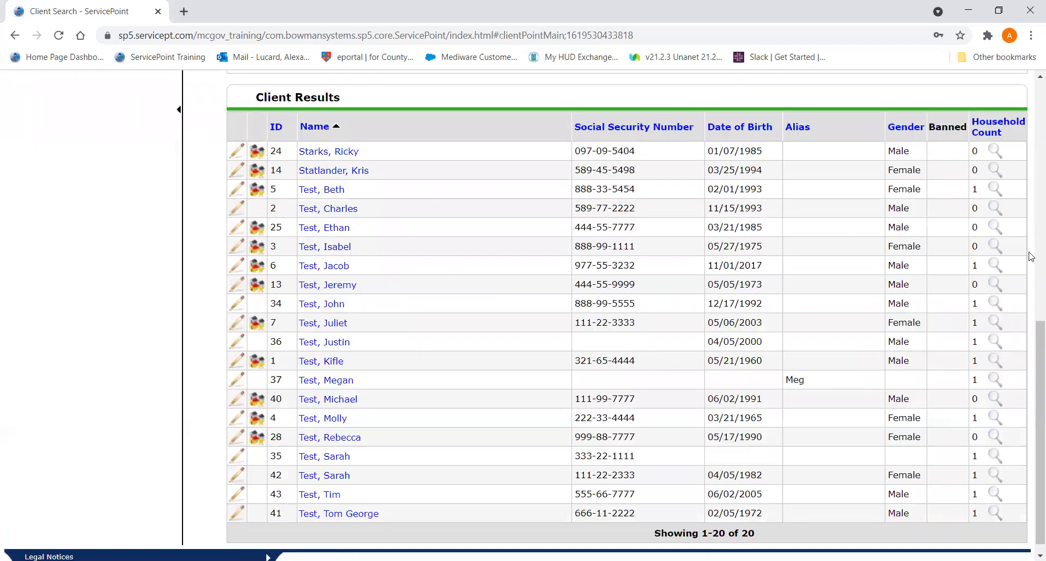
{"action": "scroll", "coordinate": [1031, 405], "scroll_direction": "down", "scroll_amount": 1}
{"action": "mouse_move", "coordinate": [1029, 400]}
{"action": "left_mouse_down"}
{"action": "mouse_move", "coordinate": [1029, 296]}
{"action": "mouse_move", "coordinate": [1028, 403]}
{"action": "left_mouse_up"}
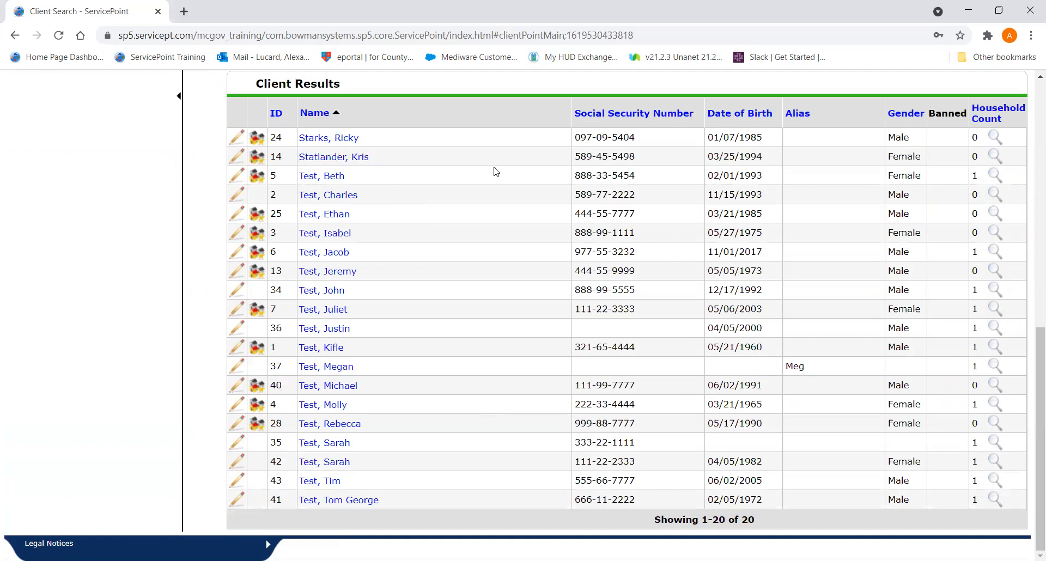
- Narrow the client search by adding "ch" as first name to the last name "st"
{"action": "left_click_drag", "start_coordinate": [1031, 440], "coordinate": [1031, 301]}
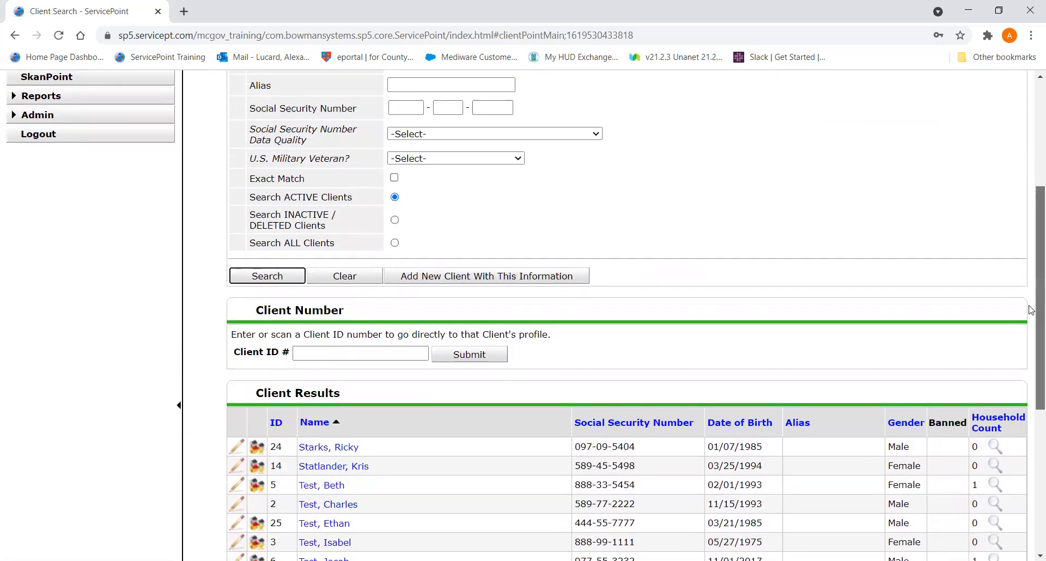
{"action": "left_click_drag", "start_coordinate": [1031, 308], "coordinate": [1030, 240]}
{"action": "left_click", "coordinate": [469, 194]}
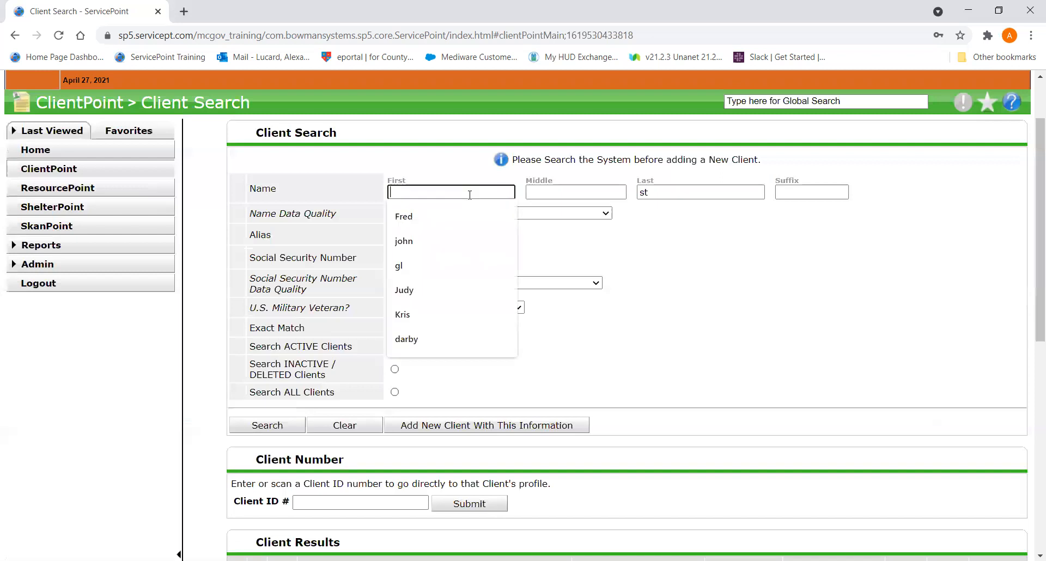
{"action": "type", "text": "ch"}
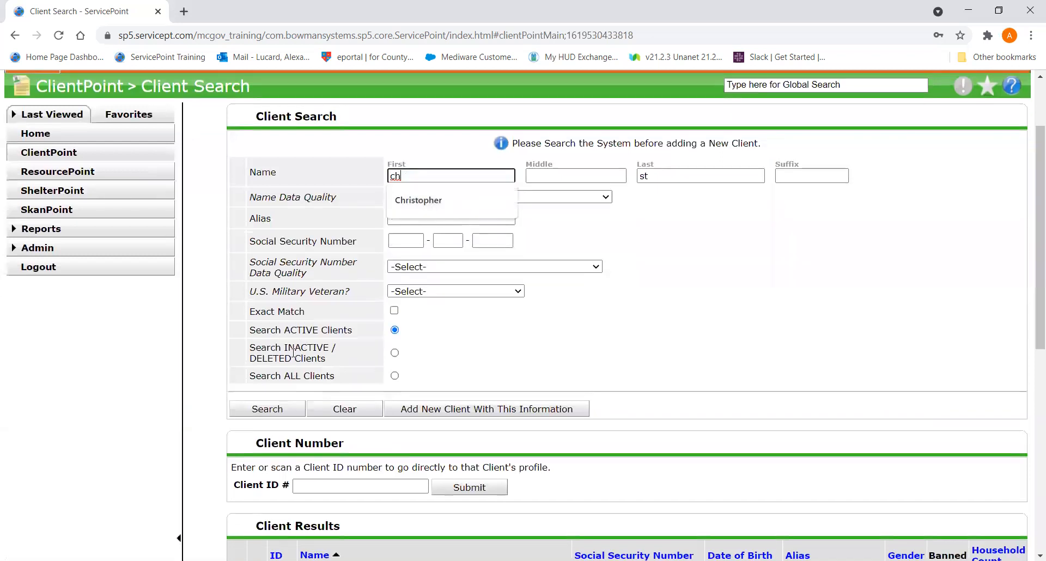
{"action": "left_click", "coordinate": [281, 412]}
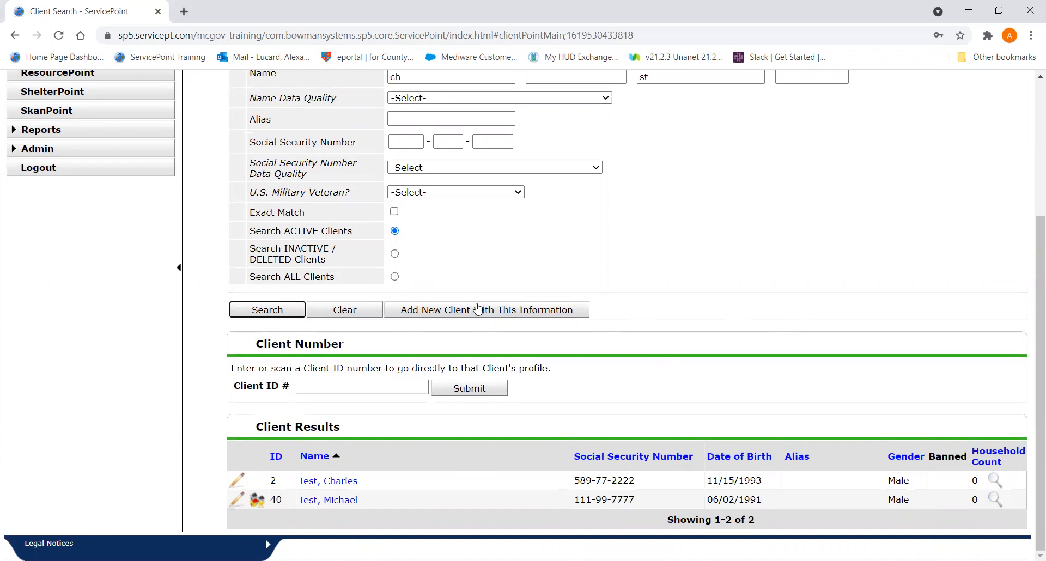
- Clear the first name, re-enter "ch" and repeat the client search to recheck the results
{"action": "double_click", "coordinate": [393, 76]}
{"action": "scroll", "coordinate": [389, 75], "scroll_direction": "up", "scroll_amount": 4}
{"action": "key", "text": "BackSpace"}
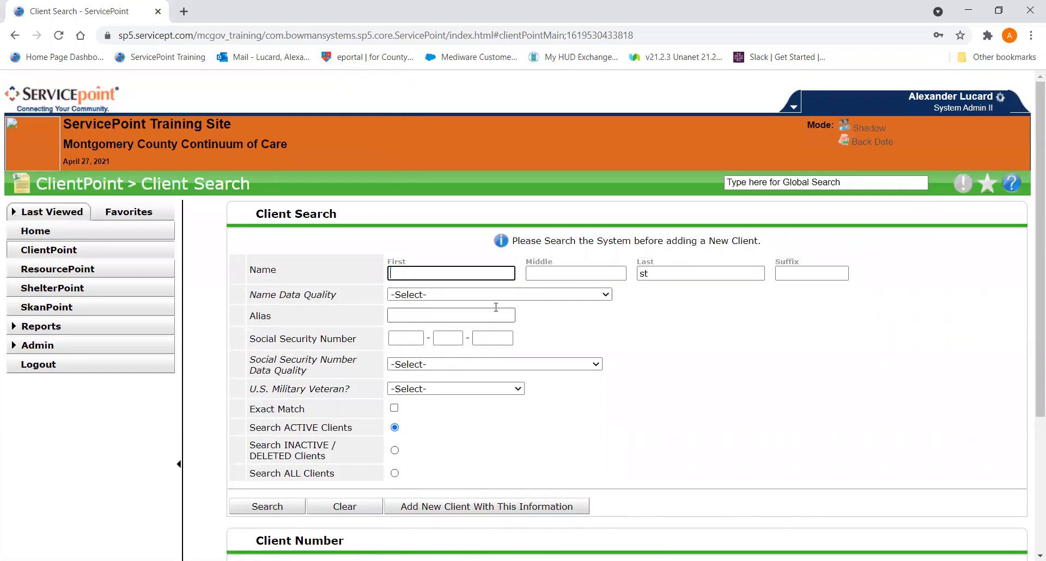
{"action": "left_click_drag", "start_coordinate": [1031, 254], "coordinate": [1031, 353]}
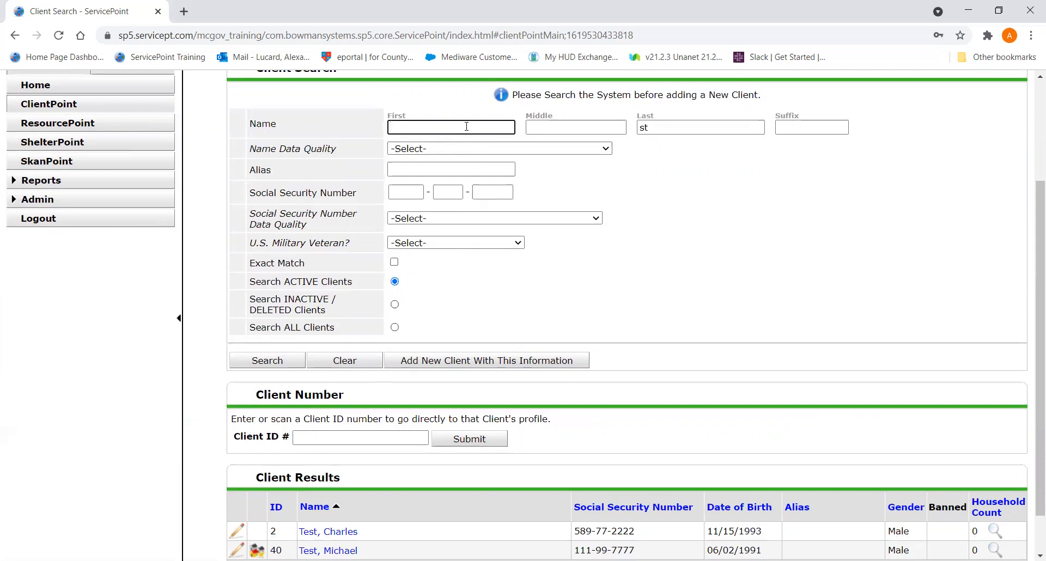
{"action": "type", "text": "c"}
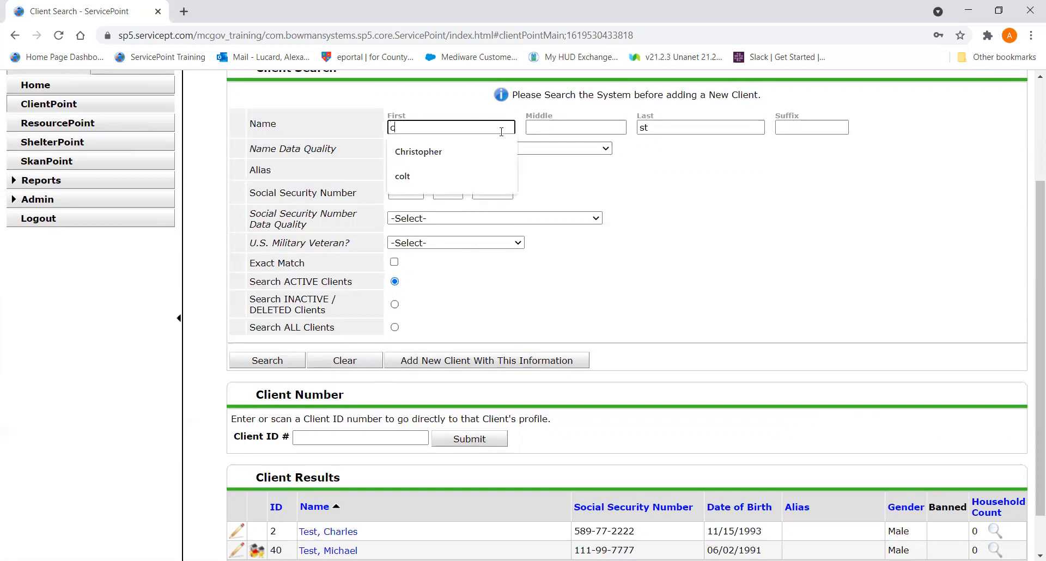
{"action": "type", "text": "h"}
{"action": "left_click", "coordinate": [271, 360]}
{"action": "scroll", "coordinate": [278, 358], "scroll_direction": "down", "scroll_amount": 1}
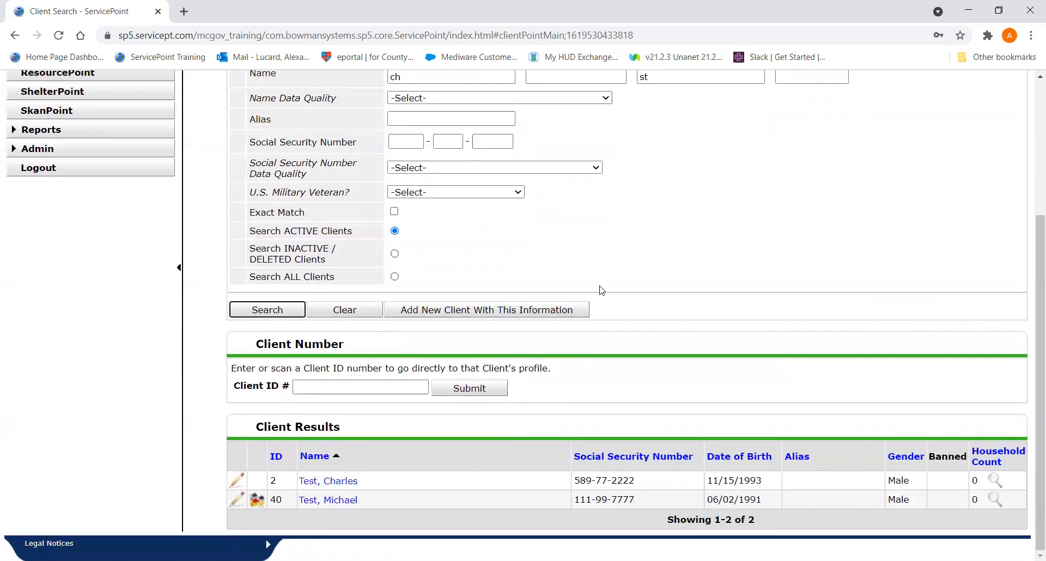
- Search for first name "kr" with last name "st", open the matching client's profile and dismiss Back Date Mode without setting a date
{"action": "scroll", "coordinate": [602, 291], "scroll_direction": "up", "scroll_amount": 3}
{"action": "double_click", "coordinate": [448, 211]}
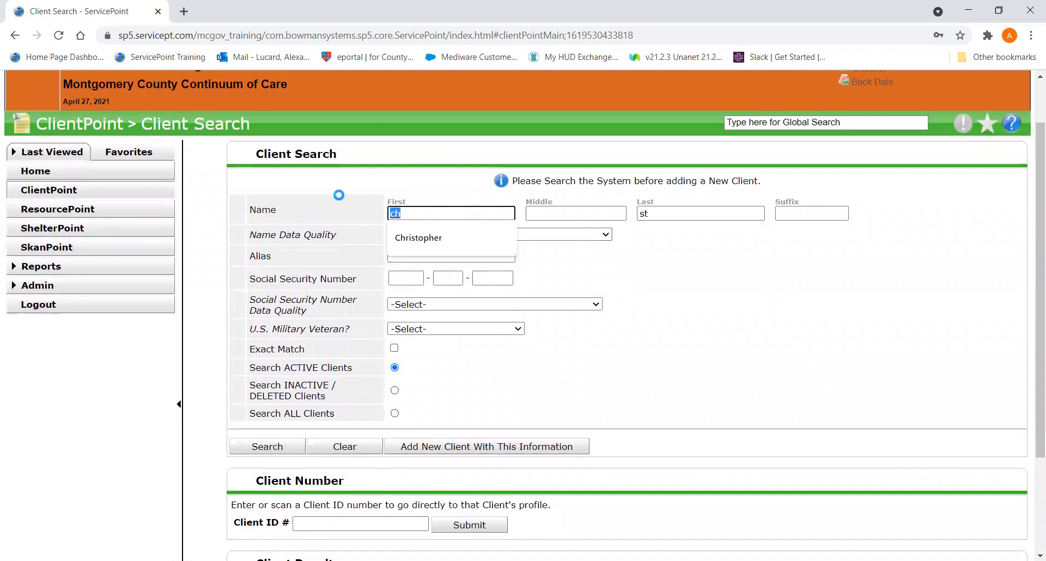
{"action": "type", "text": "kr"}
{"action": "scroll", "coordinate": [405, 490], "scroll_direction": "down", "scroll_amount": 2}
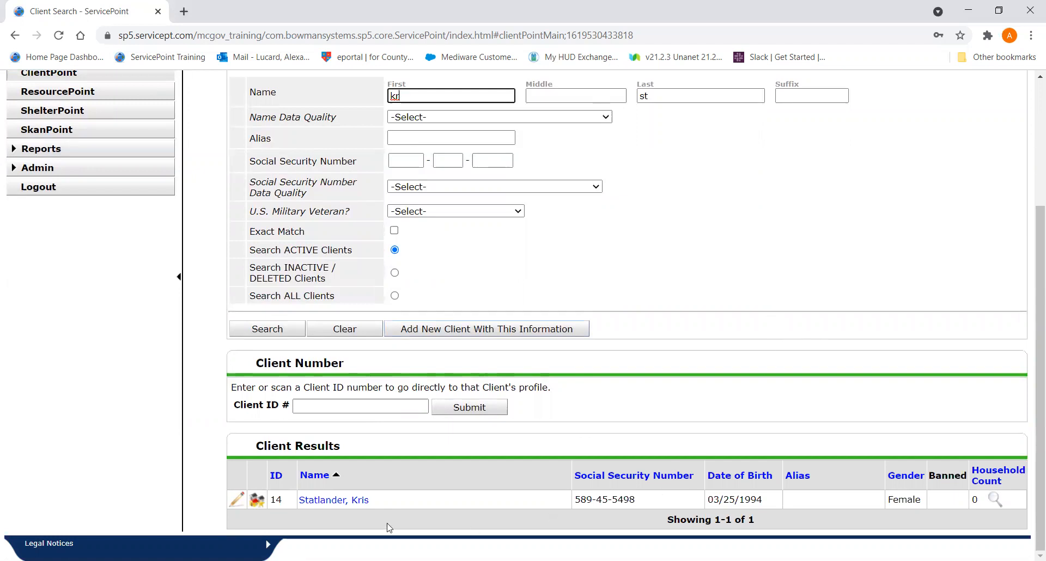
{"action": "left_click", "coordinate": [338, 500]}
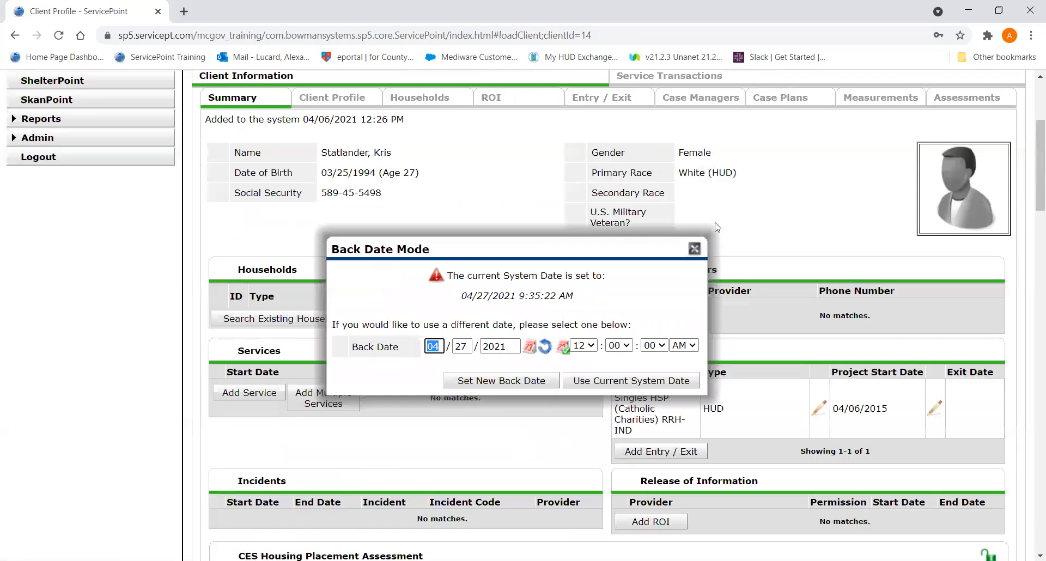
{"action": "left_click", "coordinate": [695, 247]}
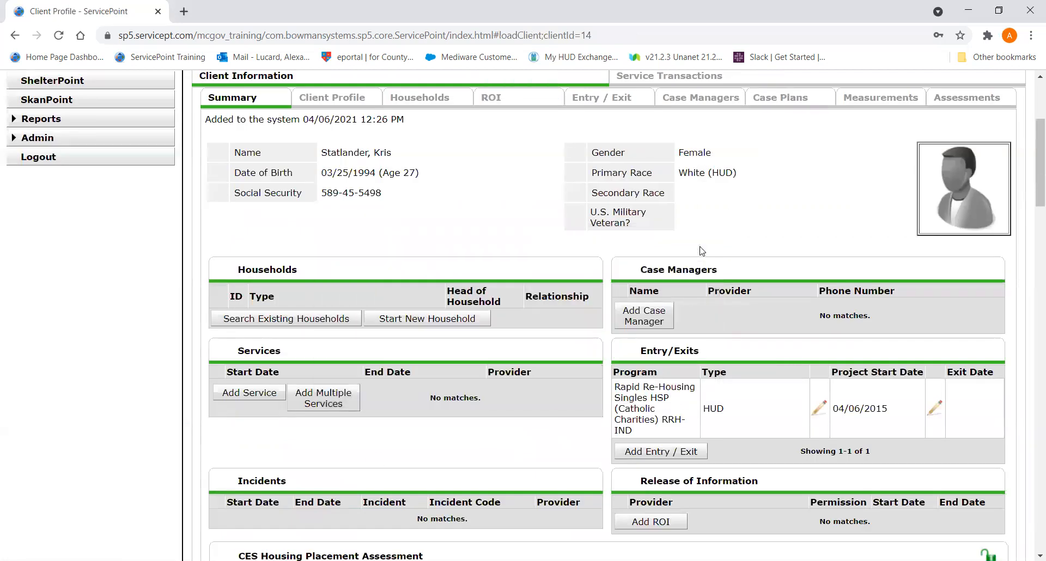
- Open the interim reviews for the client's Rapid Re-Housing Singles HSP entry and reposition the review list
{"action": "left_click", "coordinate": [621, 101]}
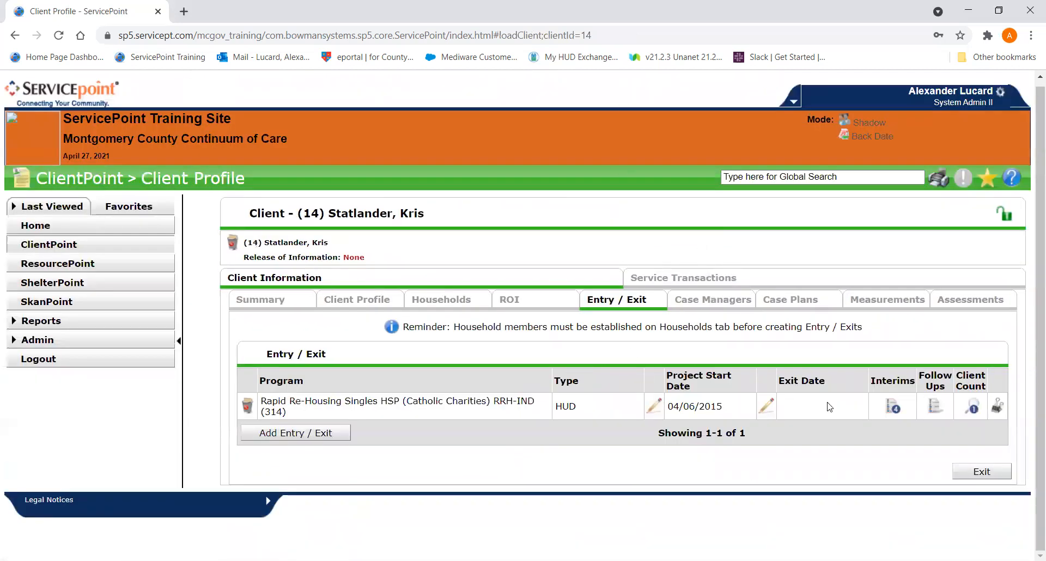
{"action": "left_click", "coordinate": [894, 412]}
{"action": "left_click_drag", "start_coordinate": [479, 225], "coordinate": [608, 91]}
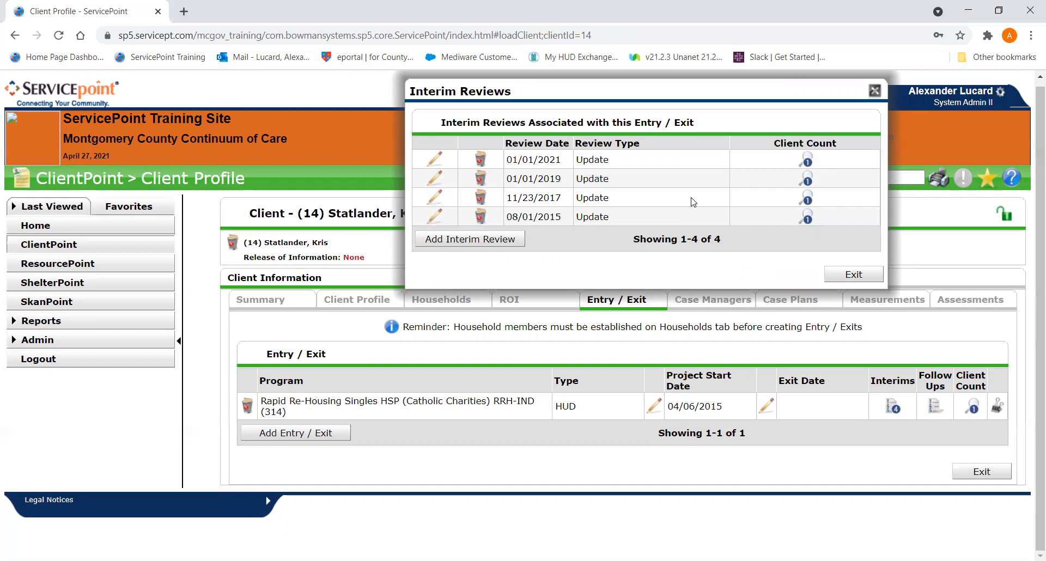
- Add an Annual Assessment interim review dated 04/06/2016 to the Rapid Re-Housing entry and continue to its assessment form
{"action": "left_click", "coordinate": [500, 243]}
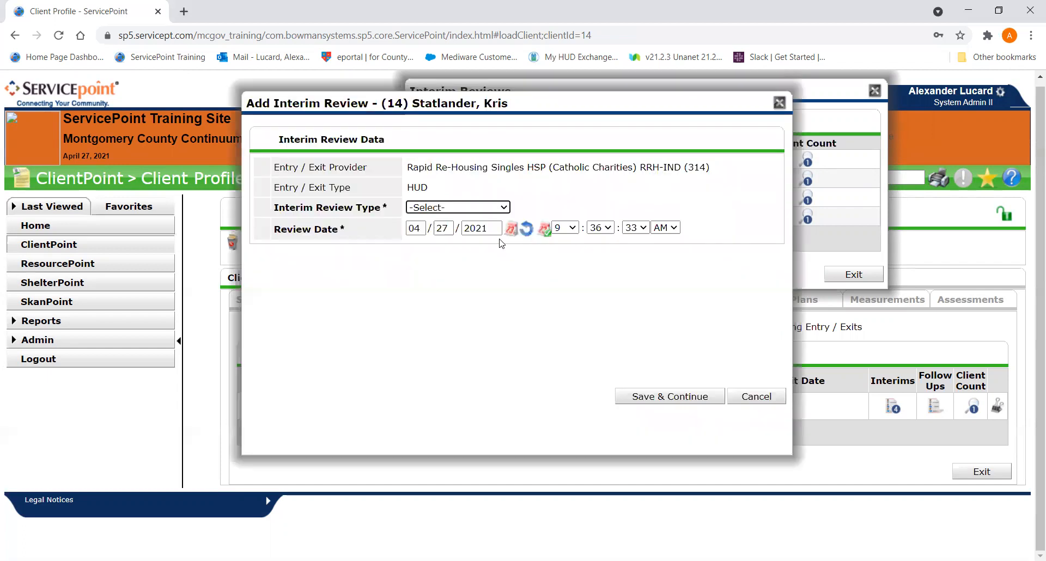
{"action": "left_click", "coordinate": [432, 207]}
{"action": "left_click", "coordinate": [428, 258]}
{"action": "left_click_drag", "start_coordinate": [476, 100], "coordinate": [365, 89]}
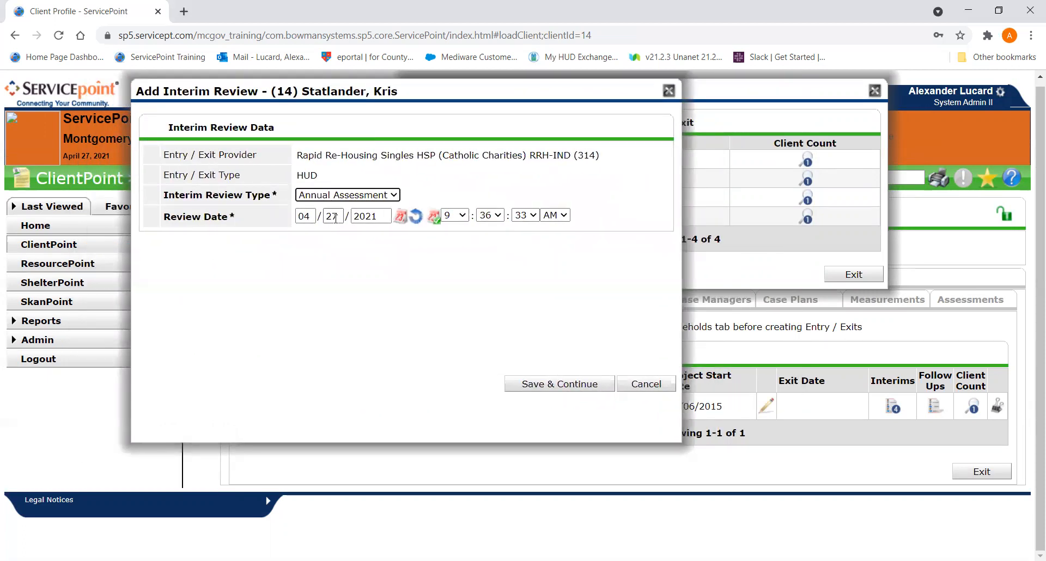
{"action": "left_click", "coordinate": [333, 216]}
{"action": "type", "text": "06/"}
{"action": "type", "text": "20"}
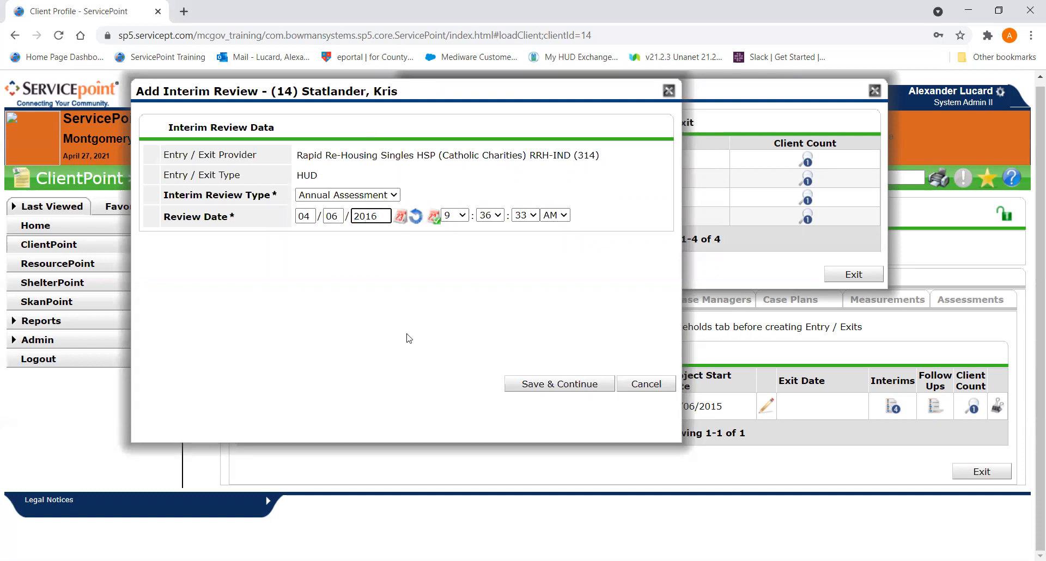
{"action": "left_click", "coordinate": [569, 386]}
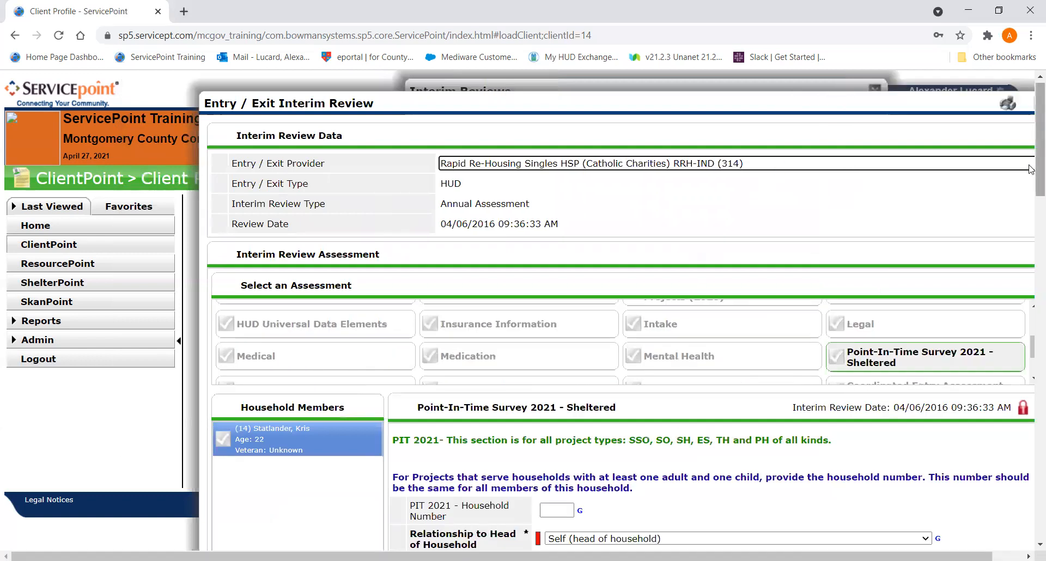
- Switch the 2016 review to the MC - HUD CoC & ESG Update (2020) assessment, then save and exit, declining to answer the HOC waitlist questions
{"action": "scroll", "coordinate": [1029, 169], "scroll_direction": "down", "scroll_amount": 3}
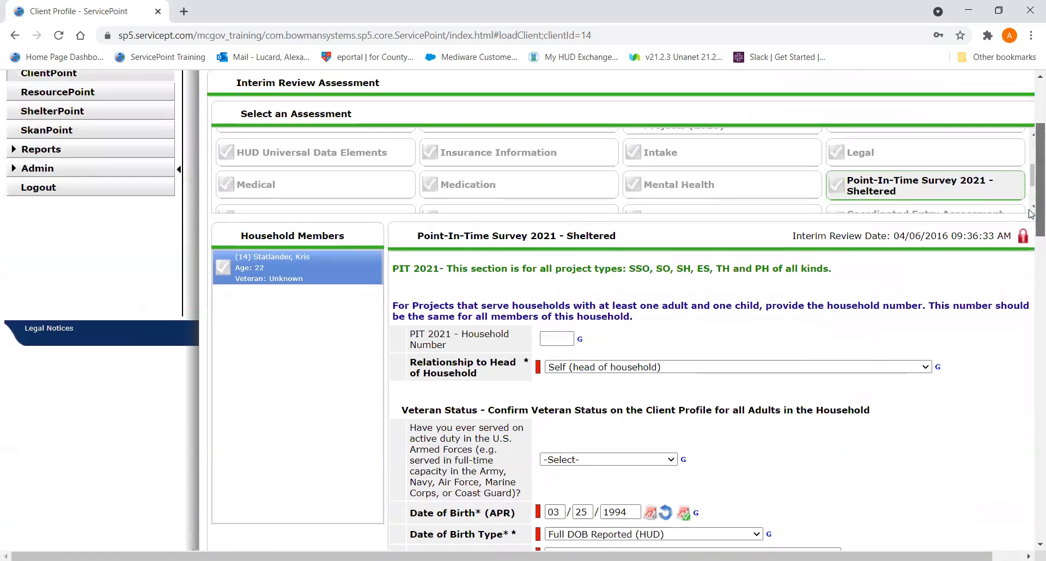
{"action": "scroll", "coordinate": [516, 256], "scroll_direction": "up", "scroll_amount": 1}
{"action": "scroll", "coordinate": [515, 256], "scroll_direction": "up", "scroll_amount": 3}
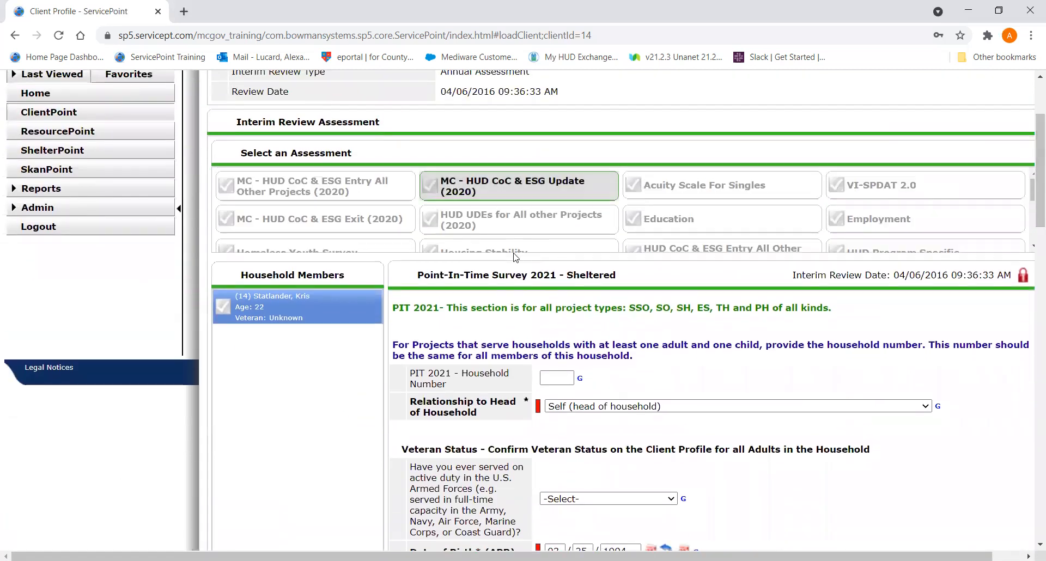
{"action": "left_click", "coordinate": [515, 186]}
{"action": "scroll", "coordinate": [516, 256], "scroll_direction": "down", "scroll_amount": 10}
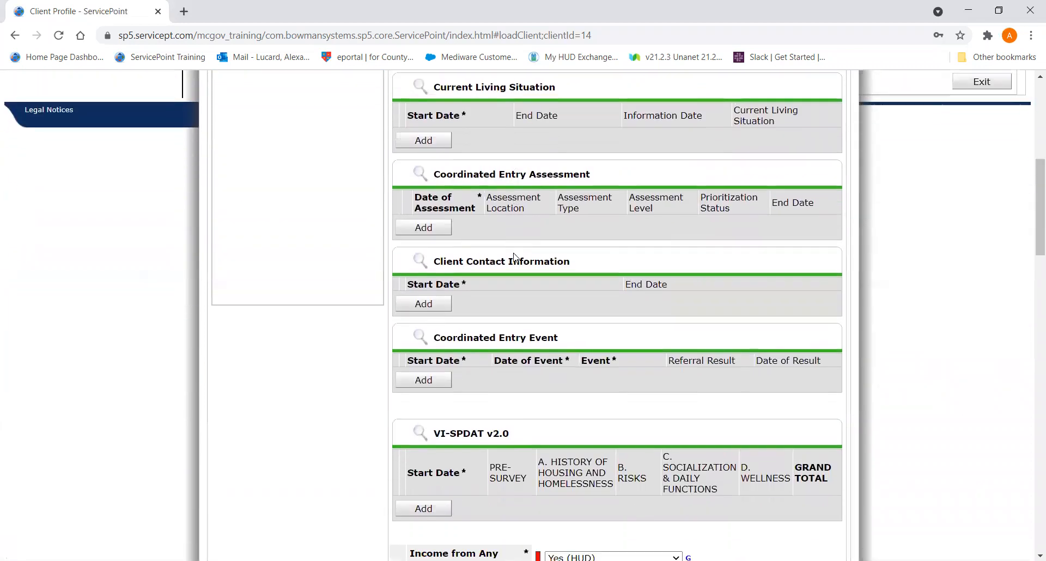
{"action": "scroll", "coordinate": [515, 256], "scroll_direction": "down", "scroll_amount": 15}
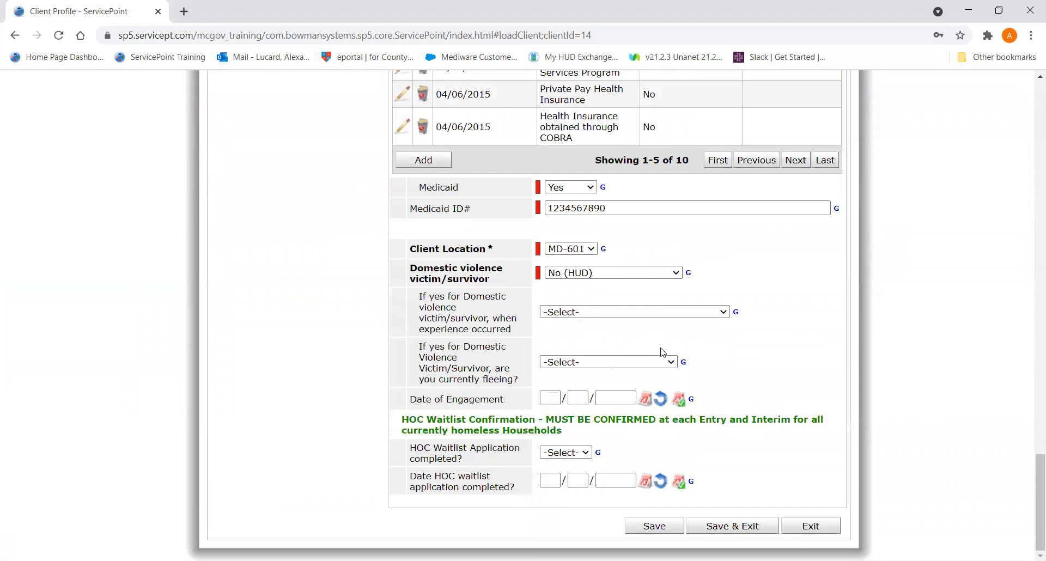
{"action": "left_click", "coordinate": [722, 534]}
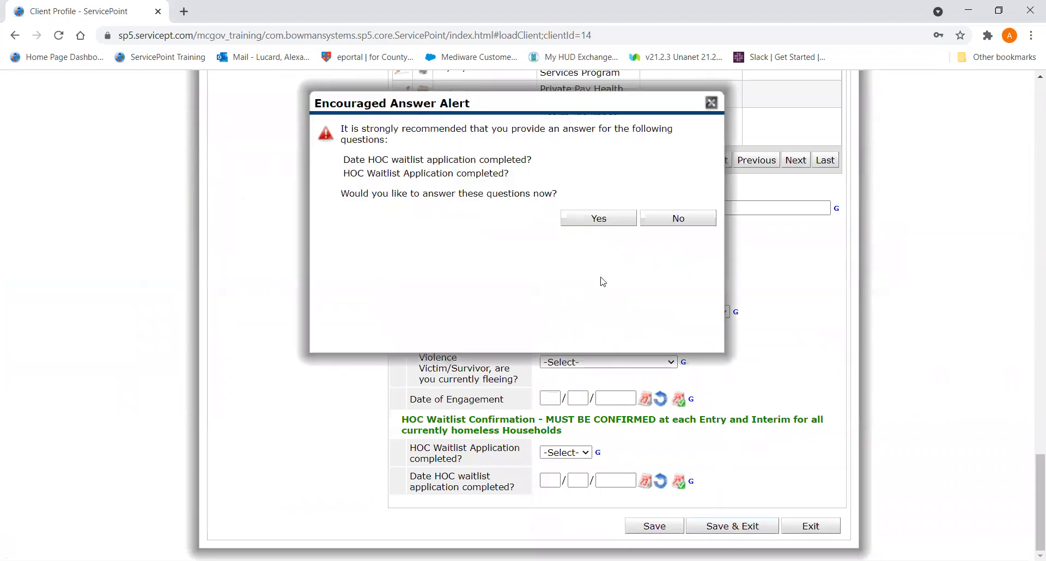
{"action": "left_click", "coordinate": [681, 219]}
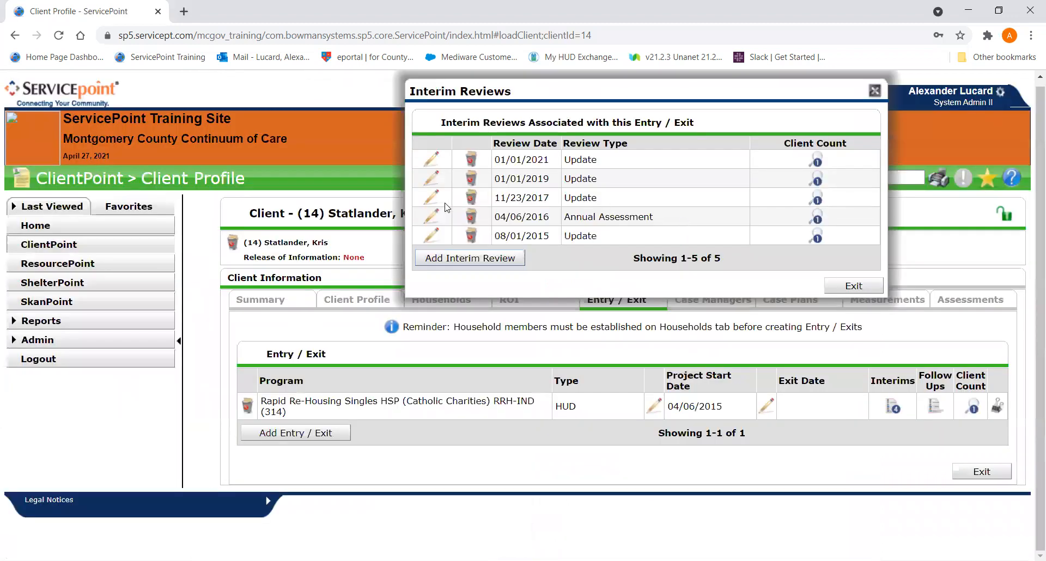
- Add an Annual Assessment interim review dated 04/06/2017, then save and exit it without changing the assessment answers
{"action": "left_click", "coordinate": [464, 259]}
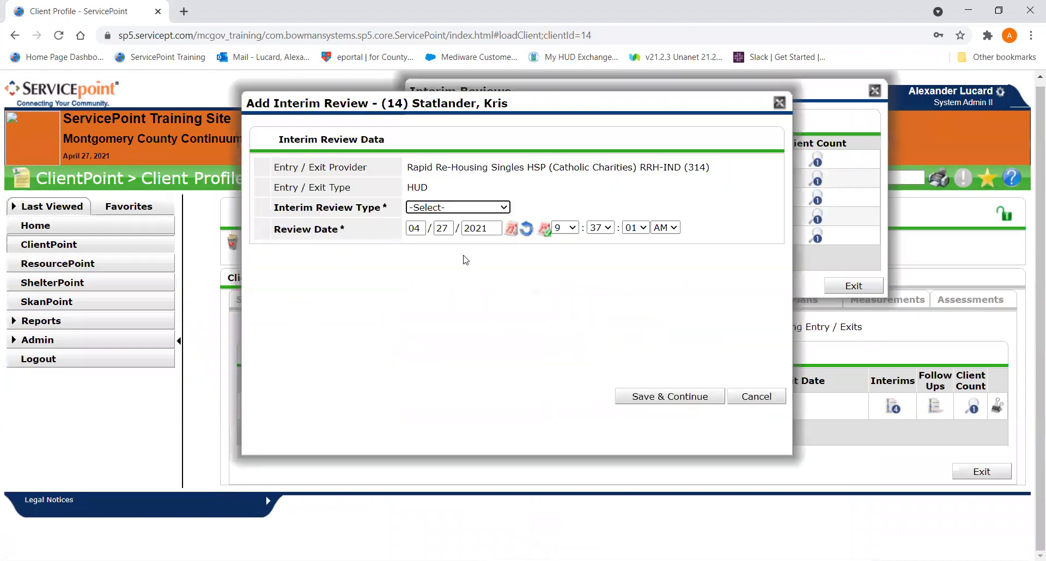
{"action": "left_click", "coordinate": [465, 209]}
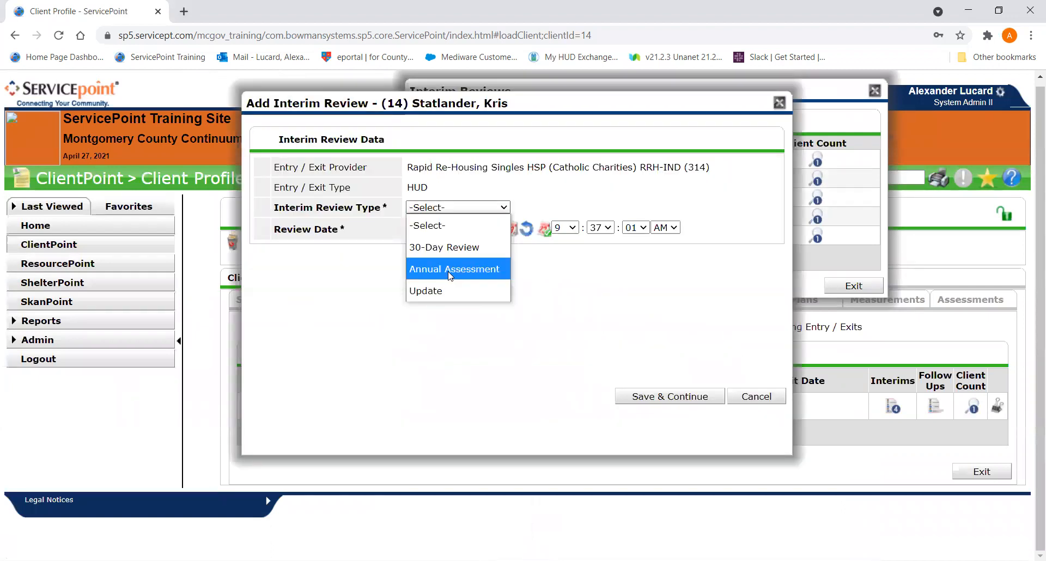
{"action": "left_click", "coordinate": [450, 270]}
{"action": "type", "text": "04"}
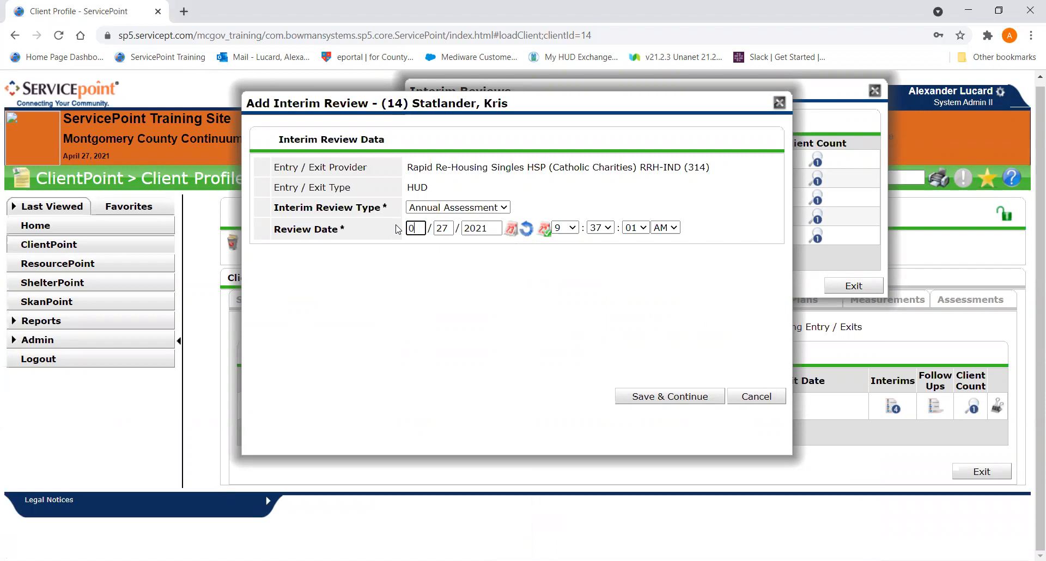
{"action": "left_click_drag", "start_coordinate": [412, 101], "coordinate": [250, 138]}
{"action": "type", "text": "06/2017"}
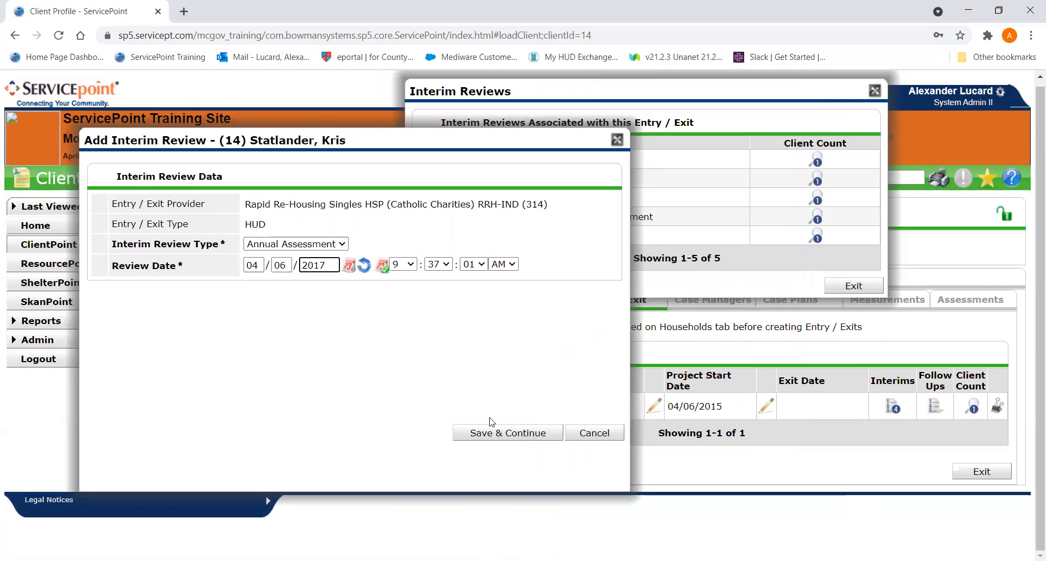
{"action": "left_click", "coordinate": [490, 432]}
{"action": "scroll", "coordinate": [1030, 402], "scroll_direction": "down", "scroll_amount": 4}
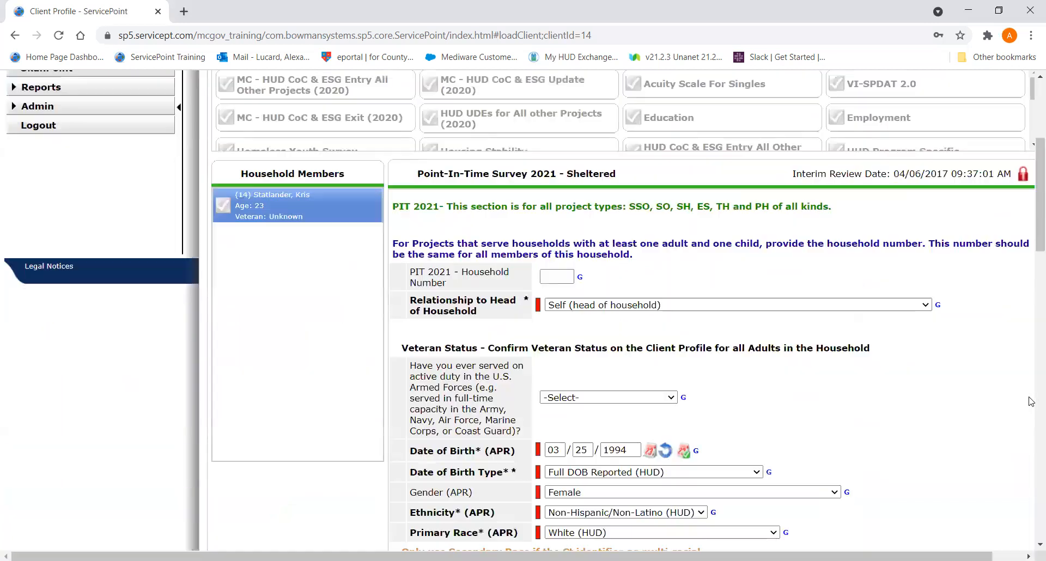
{"action": "scroll", "coordinate": [1030, 402], "scroll_direction": "down", "scroll_amount": 5}
{"action": "scroll", "coordinate": [1031, 435], "scroll_direction": "down", "scroll_amount": 5}
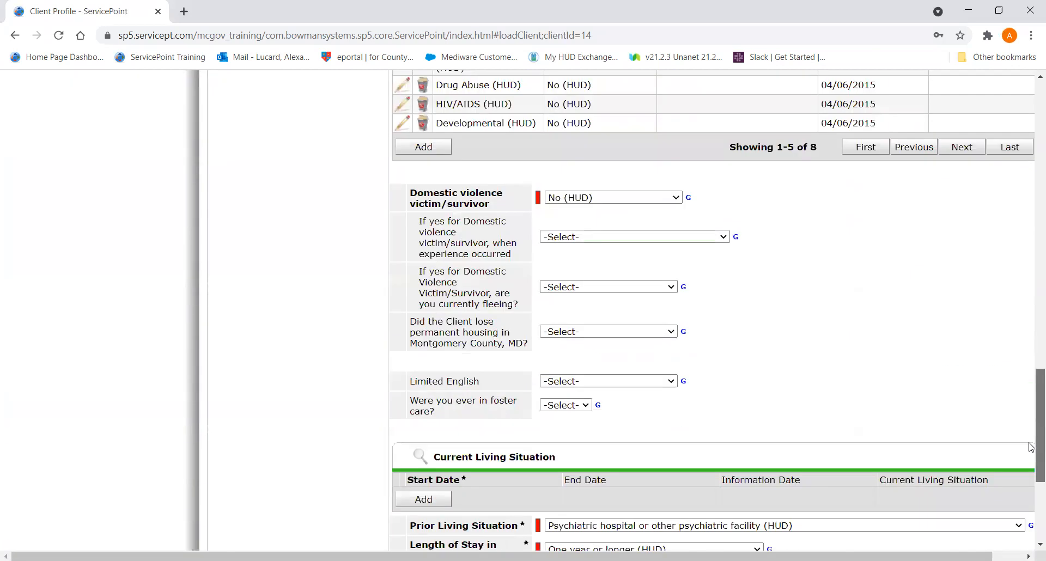
{"action": "scroll", "coordinate": [1030, 447], "scroll_direction": "down", "scroll_amount": 5}
{"action": "left_click", "coordinate": [948, 511]}
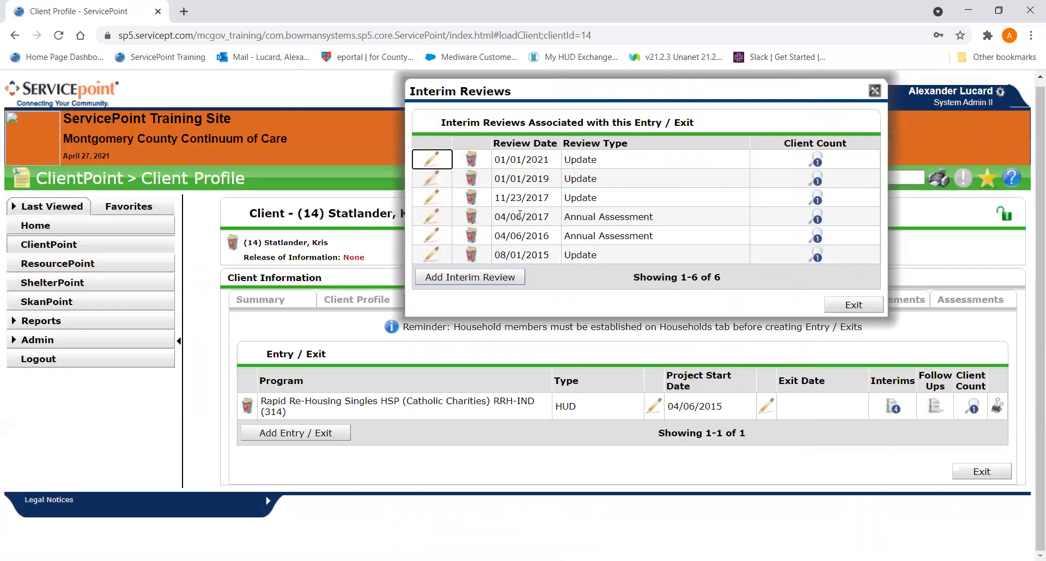
- Add an Annual Assessment interim review dated 04/06/2018, then save and exit it without changing the assessment answers
{"action": "left_click", "coordinate": [495, 277]}
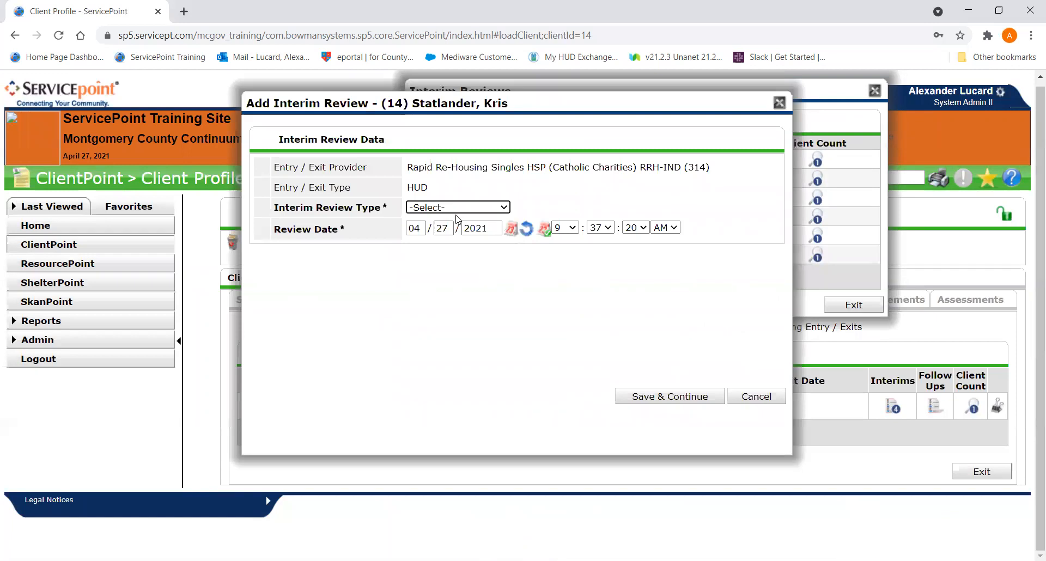
{"action": "left_click", "coordinate": [443, 209]}
{"action": "left_click", "coordinate": [479, 266]}
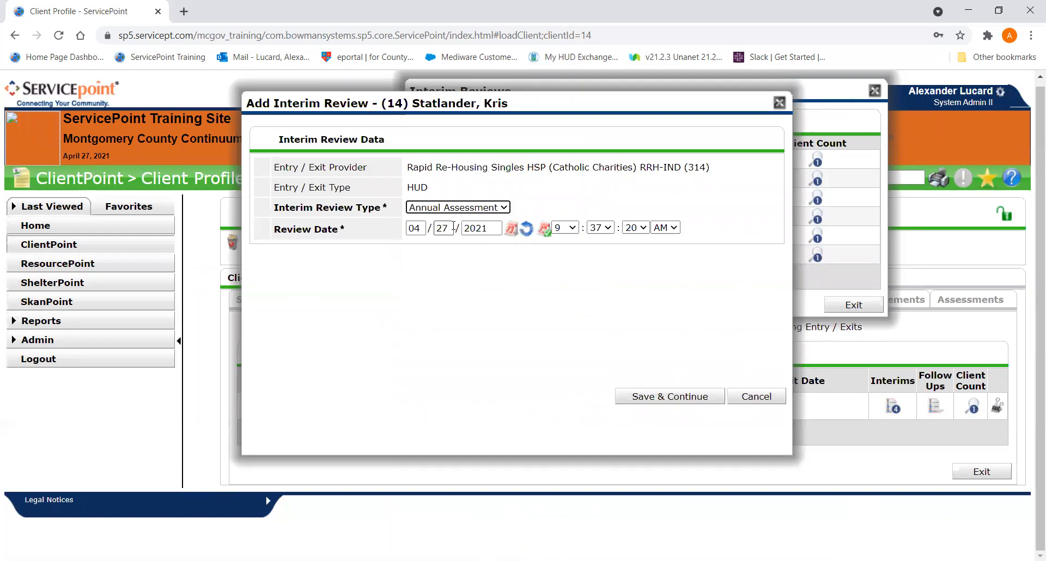
{"action": "left_click_drag", "start_coordinate": [497, 103], "coordinate": [414, 128]}
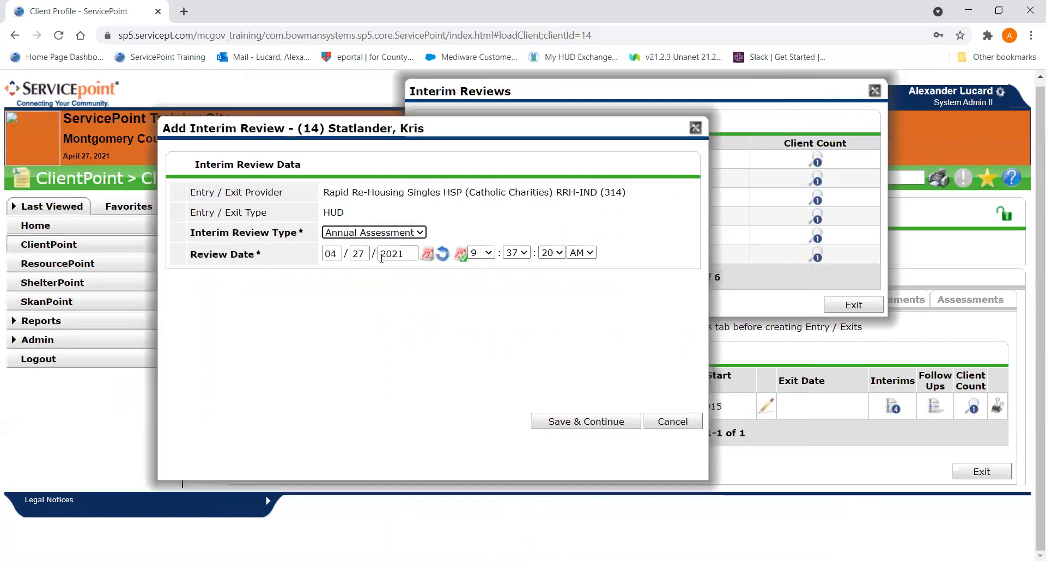
{"action": "left_click", "coordinate": [360, 253]}
{"action": "type", "text": "06/"}
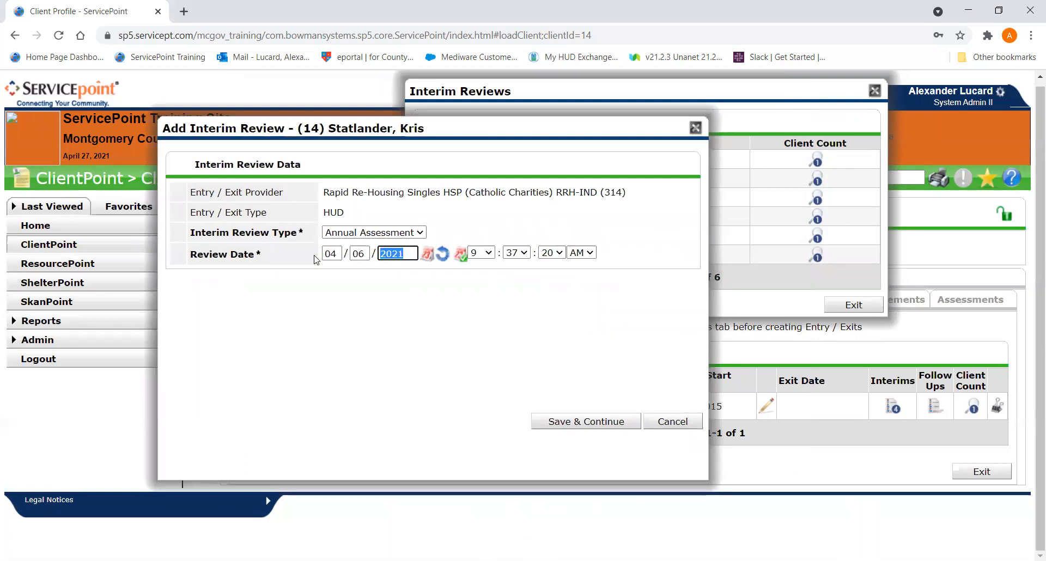
{"action": "type", "text": "2018"}
{"action": "left_click", "coordinate": [603, 421]}
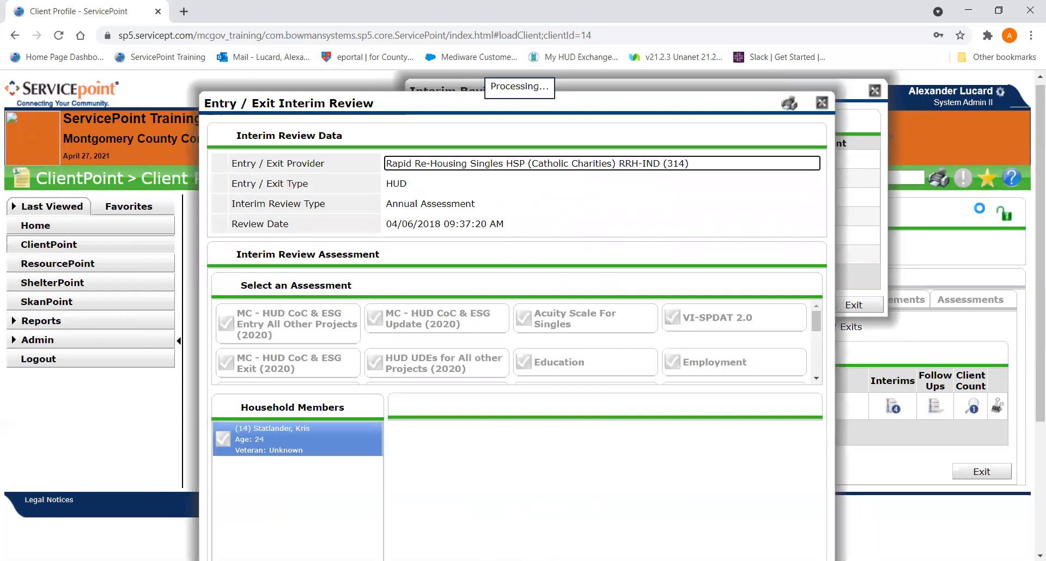
{"action": "left_click_drag", "start_coordinate": [1031, 176], "coordinate": [1031, 517]}
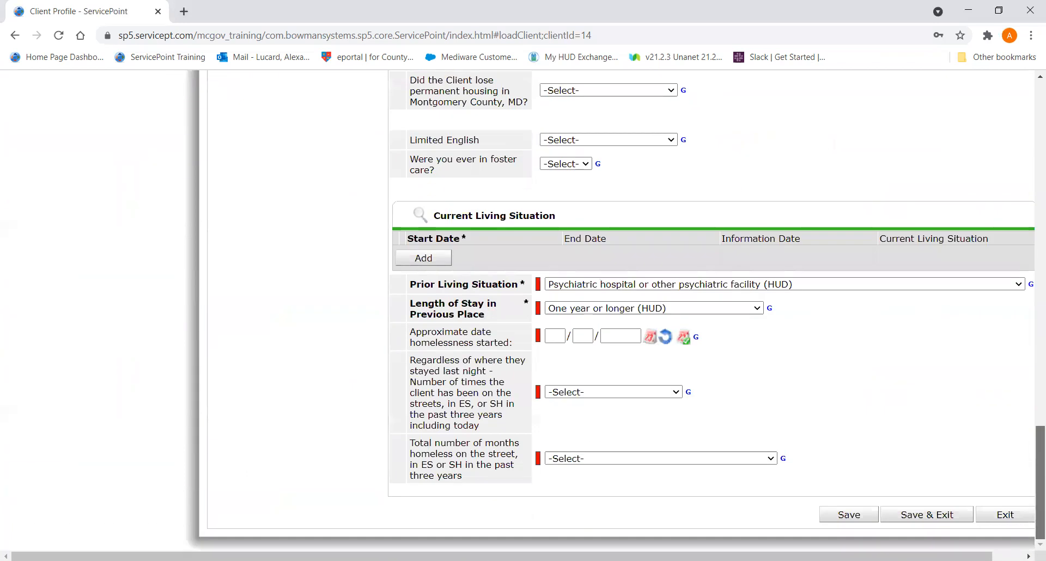
{"action": "left_click", "coordinate": [937, 515]}
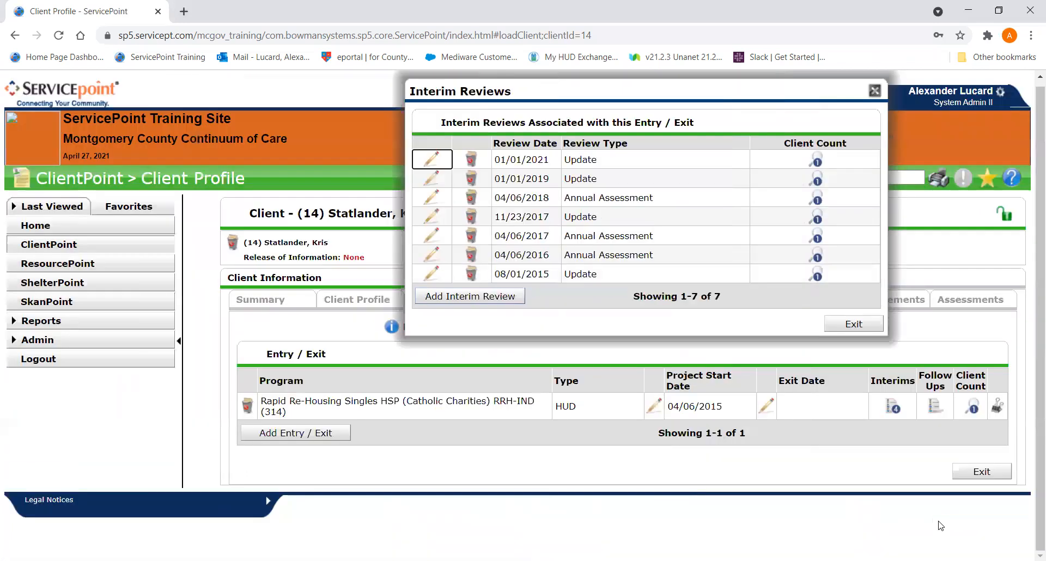
- Add an Annual Assessment interim review dated 04/06/2019, then save and exit it without changing the assessment answers
{"action": "left_click", "coordinate": [460, 296]}
{"action": "left_click", "coordinate": [471, 211]}
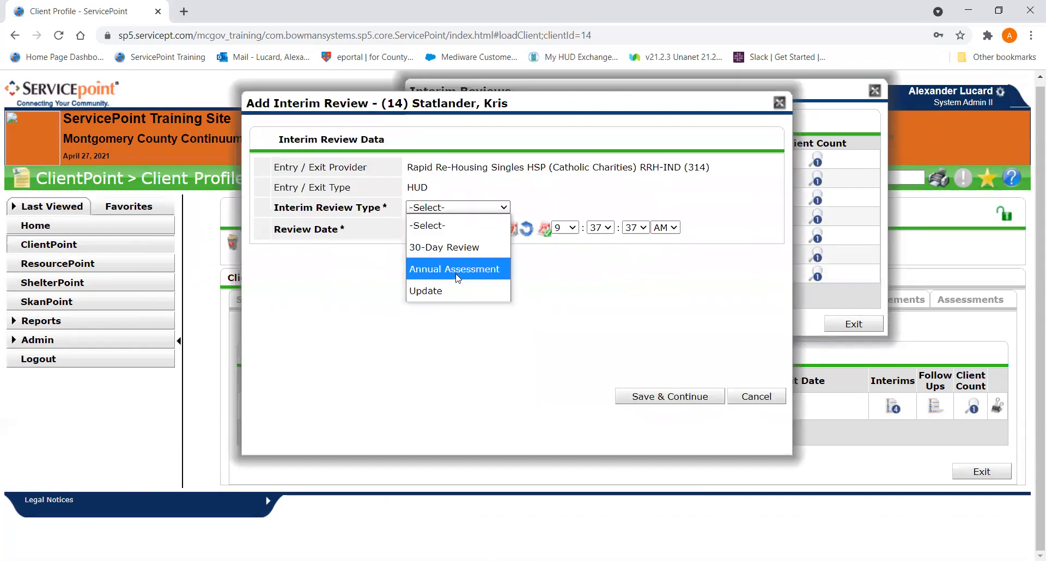
{"action": "left_click", "coordinate": [457, 269]}
{"action": "type", "text": "062"}
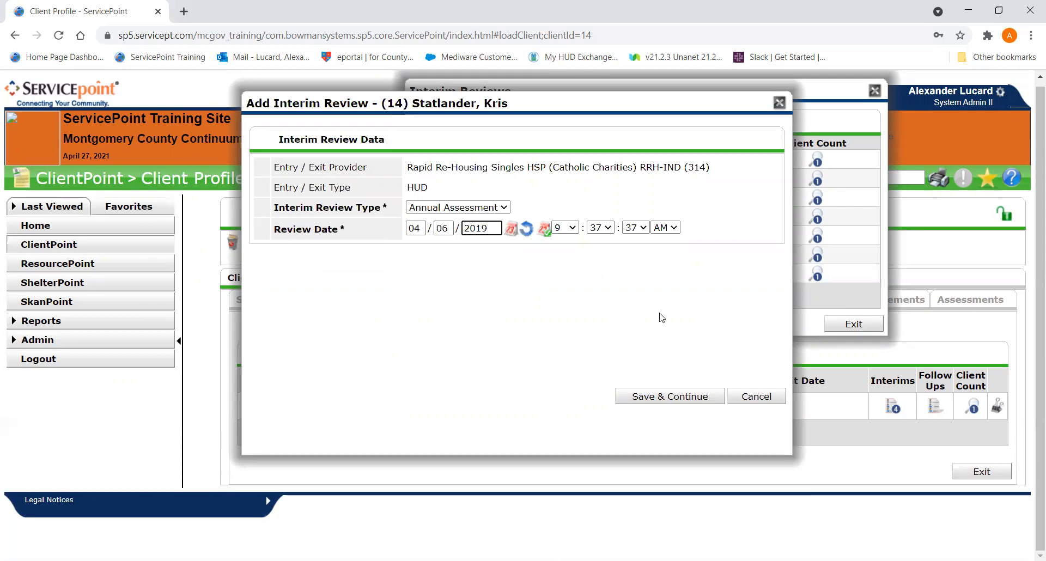
{"action": "left_click", "coordinate": [669, 397]}
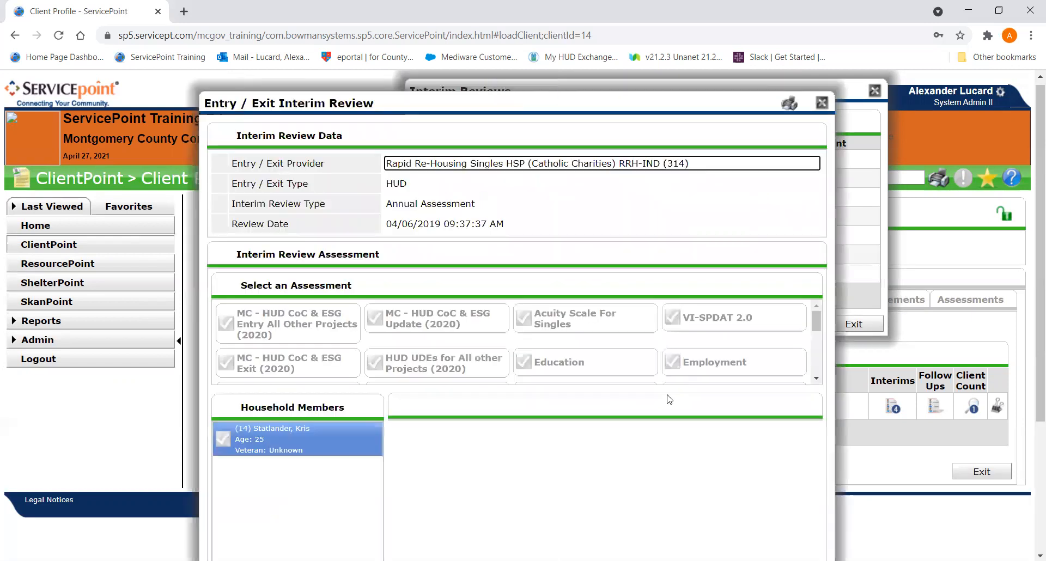
{"action": "left_click_drag", "start_coordinate": [1039, 158], "coordinate": [1027, 502]}
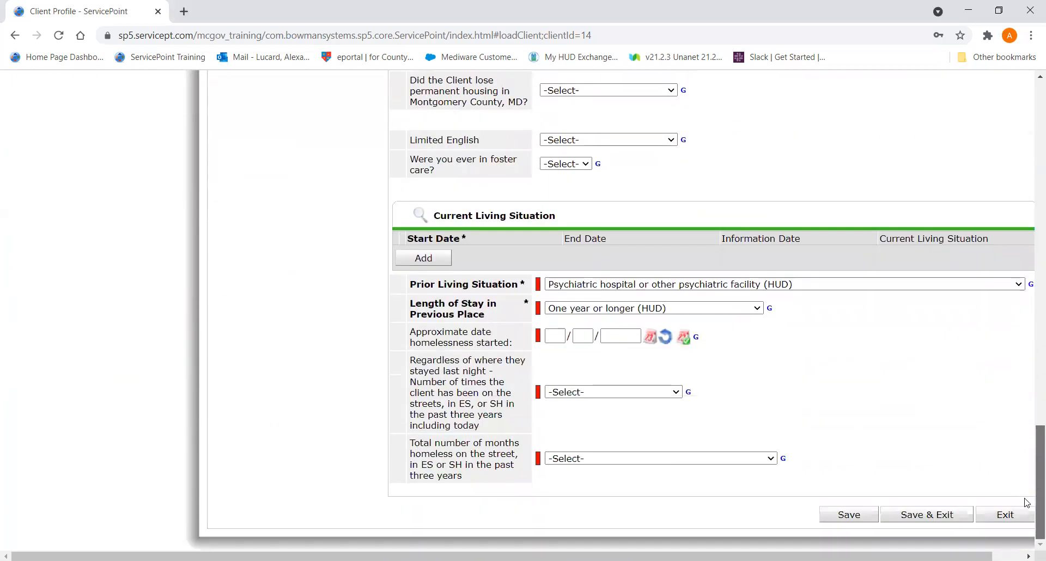
{"action": "left_click", "coordinate": [948, 512]}
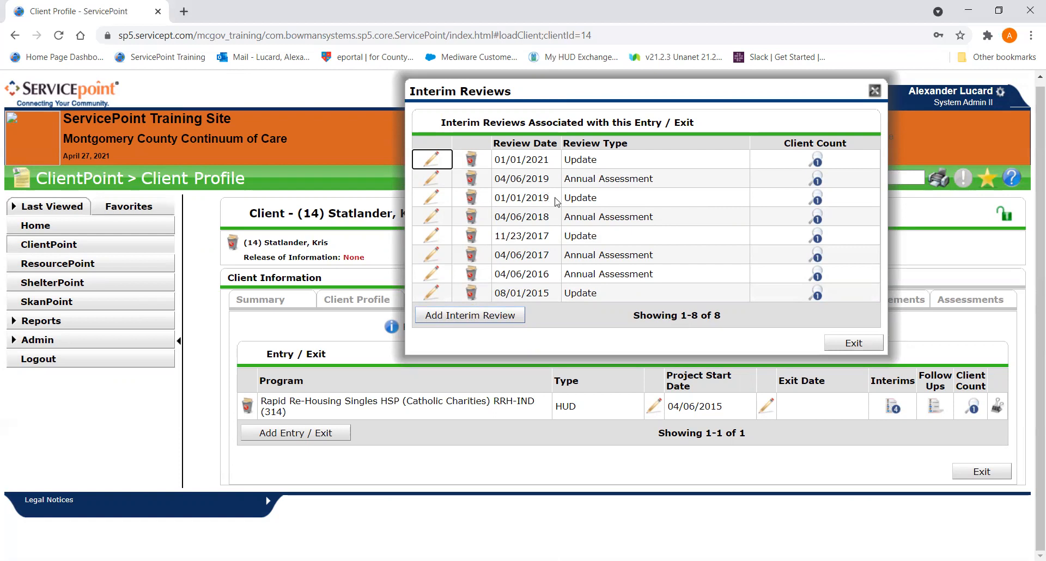
- Add an Annual Assessment interim review dated 04/06/2020 to the Rapid Re-Housing entry and continue to its assessment
{"action": "left_click", "coordinate": [492, 318]}
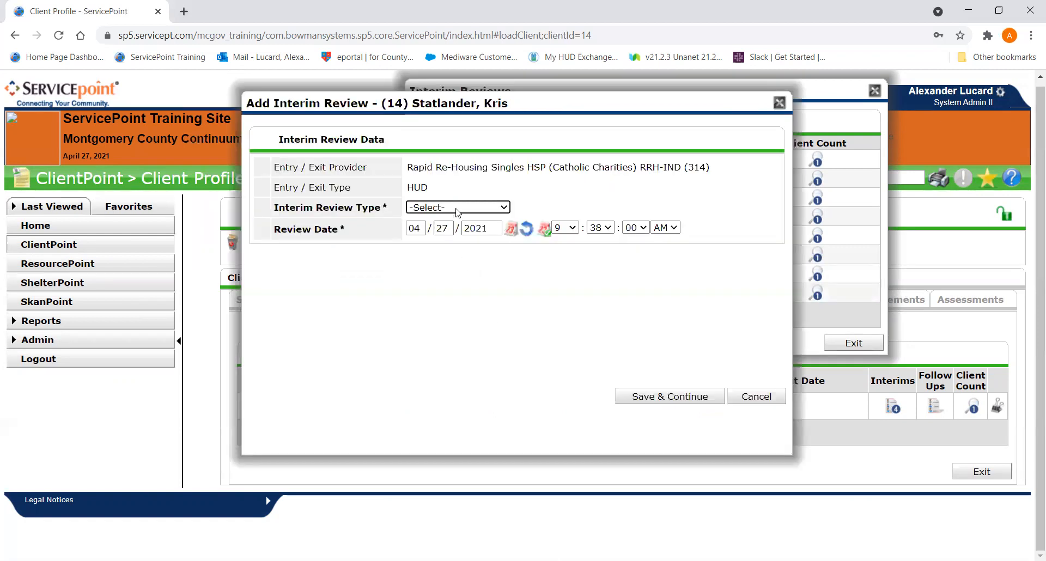
{"action": "left_click", "coordinate": [458, 208]}
{"action": "left_click", "coordinate": [444, 265]}
{"action": "left_click_drag", "start_coordinate": [448, 228], "coordinate": [409, 224]}
{"action": "type", "text": "06202"}
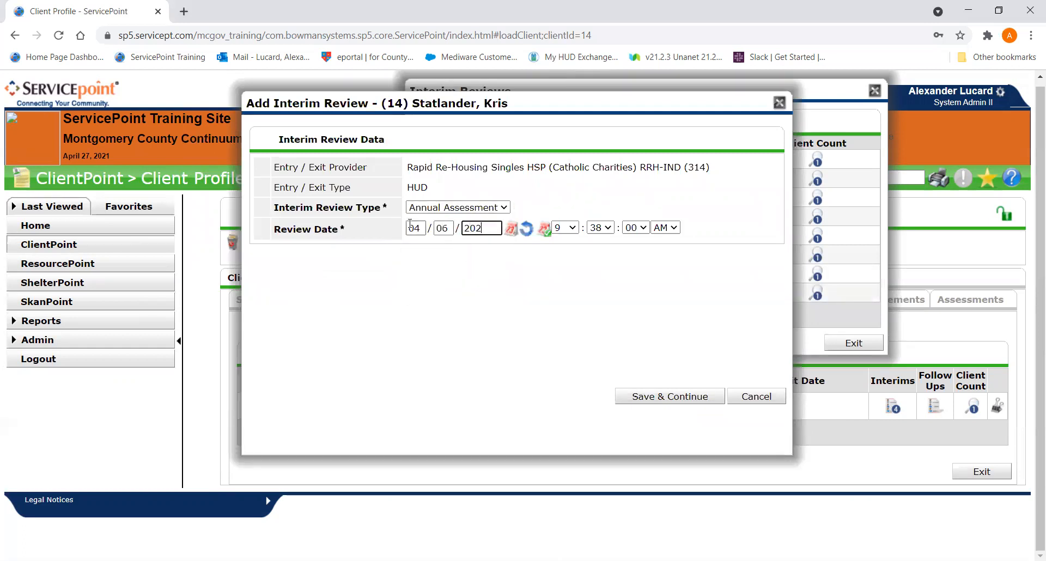
{"action": "type", "text": "0"}
{"action": "left_click", "coordinate": [632, 393]}
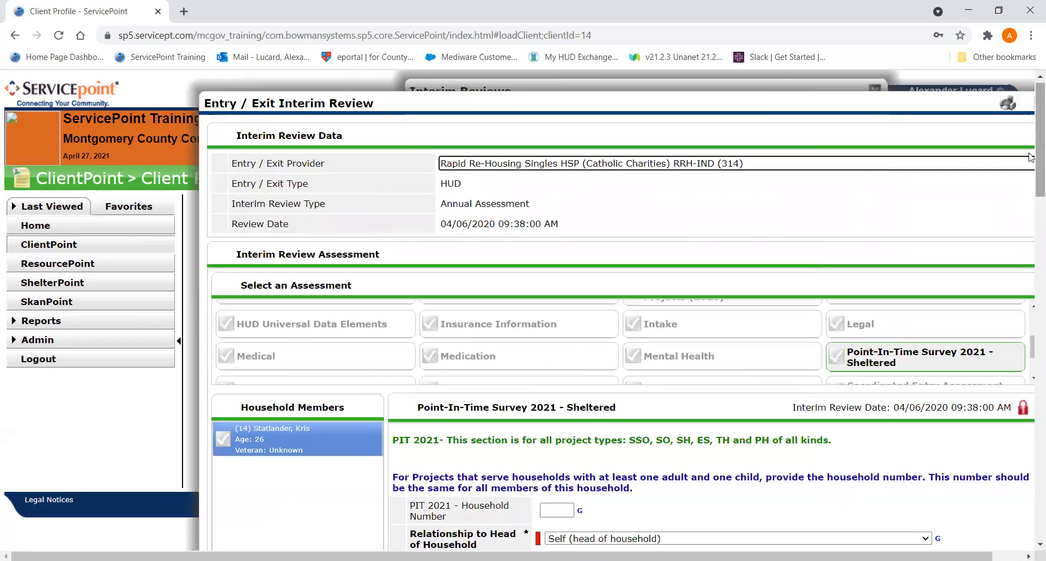
- Set the Total Monthly Income to 750 in the Point-In-Time Survey 2021 - Sheltered assessment of the 04/06/2020 review
{"action": "scroll", "coordinate": [1029, 153], "scroll_direction": "down", "scroll_amount": 10}
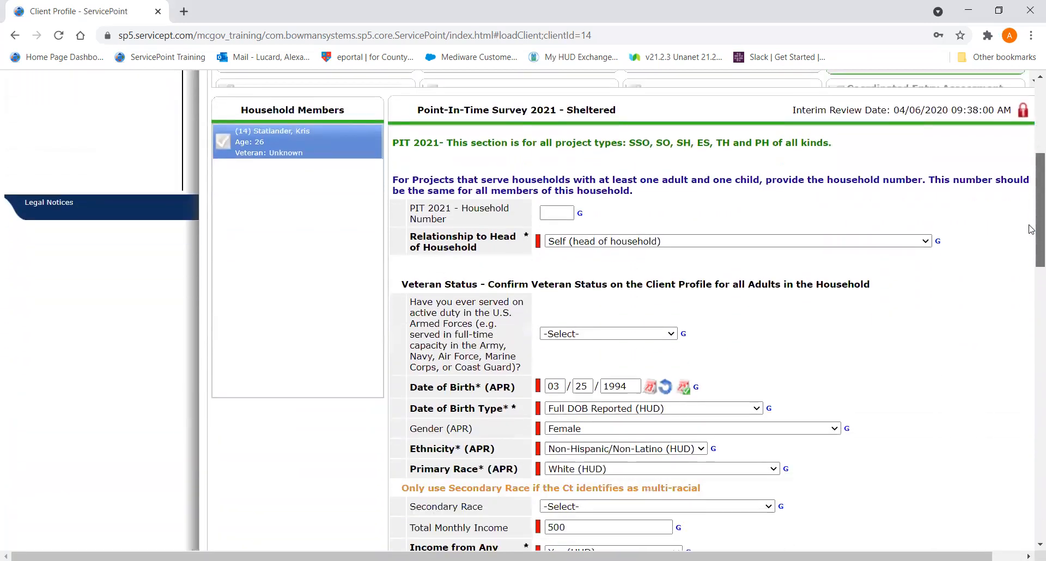
{"action": "scroll", "coordinate": [1031, 285], "scroll_direction": "down", "scroll_amount": 2}
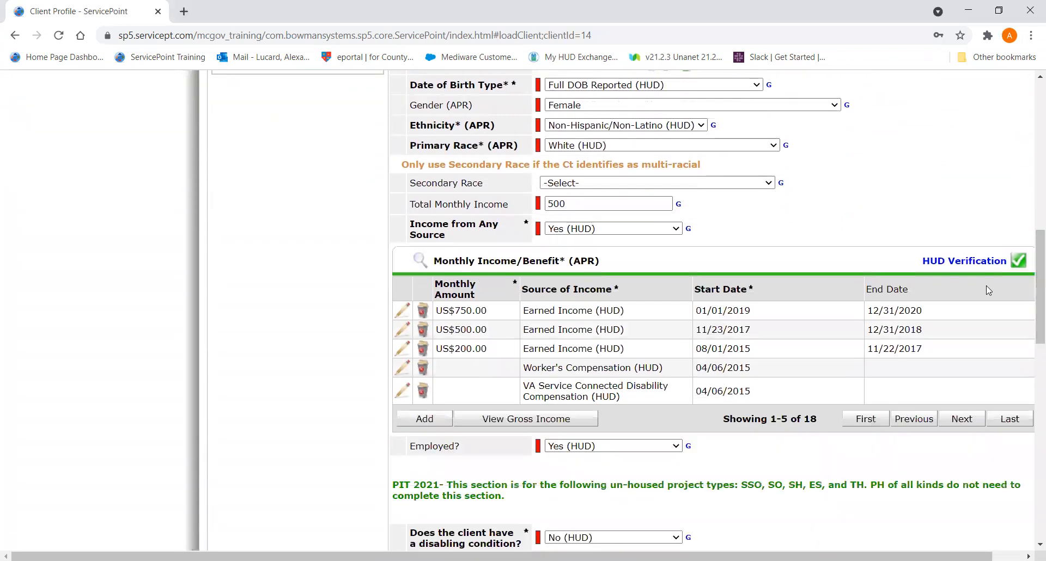
{"action": "scroll", "coordinate": [988, 291], "scroll_direction": "up", "scroll_amount": 4}
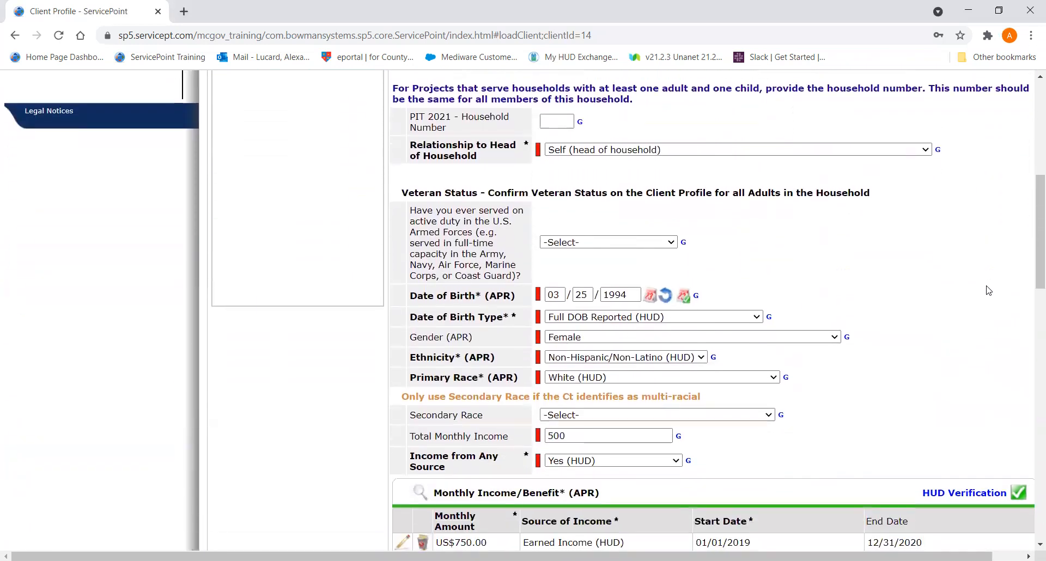
{"action": "left_click_drag", "start_coordinate": [1031, 238], "coordinate": [1013, 282]}
{"action": "scroll", "coordinate": [686, 412], "scroll_direction": "down", "scroll_amount": 1}
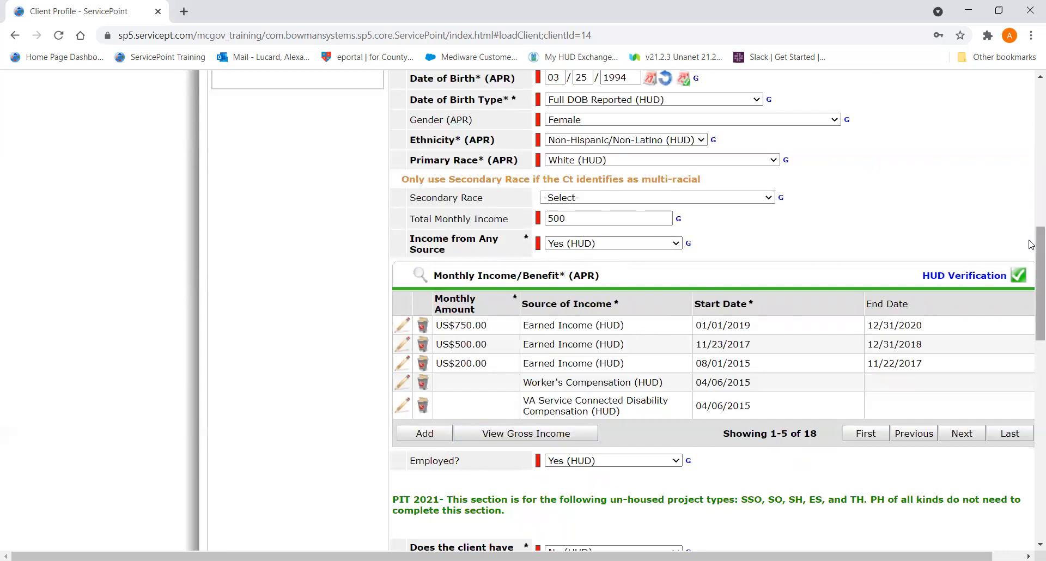
{"action": "right_click", "coordinate": [1031, 176]}
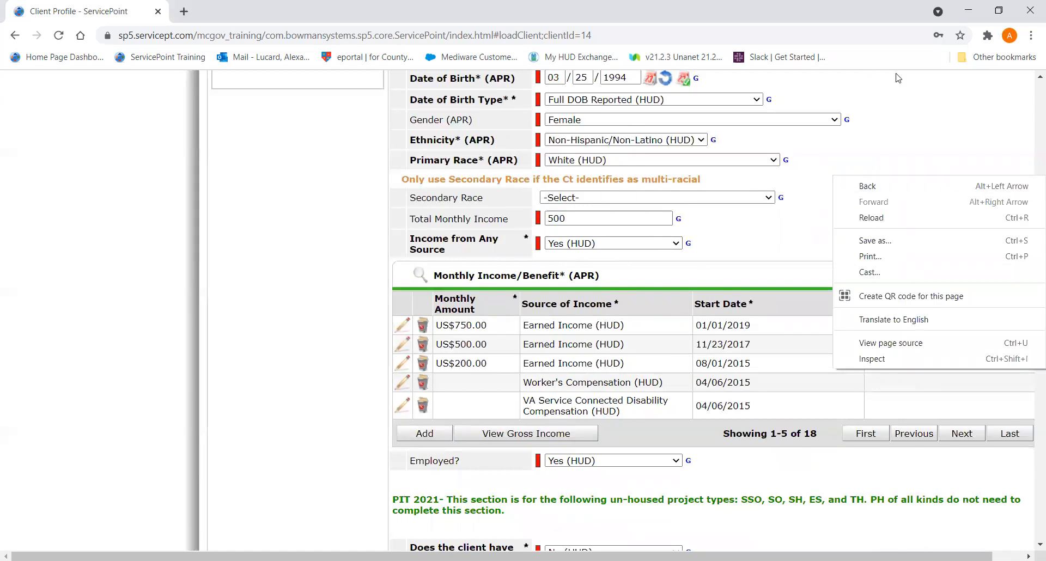
{"action": "key", "text": "Escape"}
{"action": "left_click_drag", "start_coordinate": [1037, 243], "coordinate": [1016, 257]}
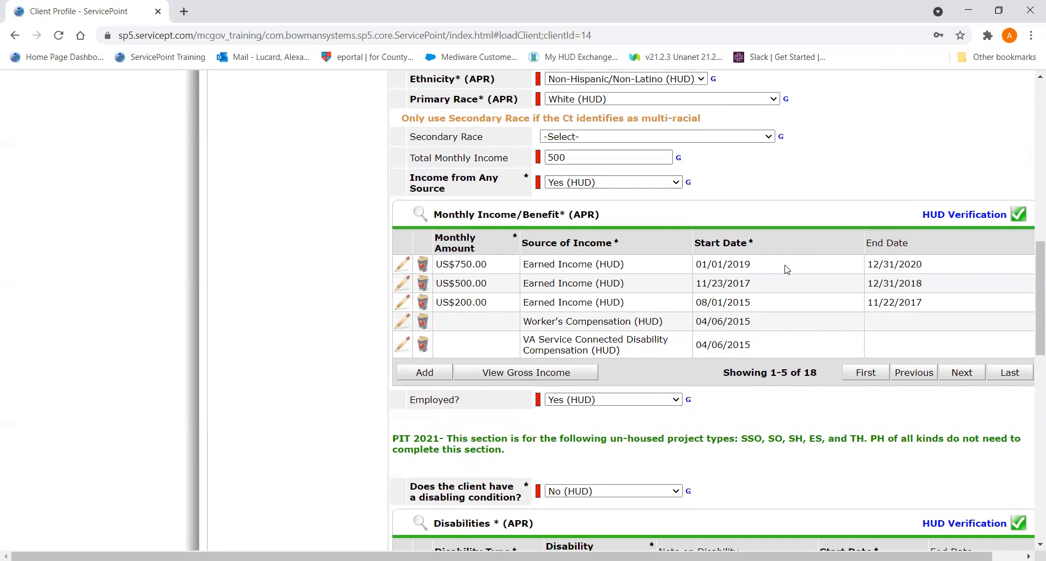
{"action": "double_click", "coordinate": [594, 159]}
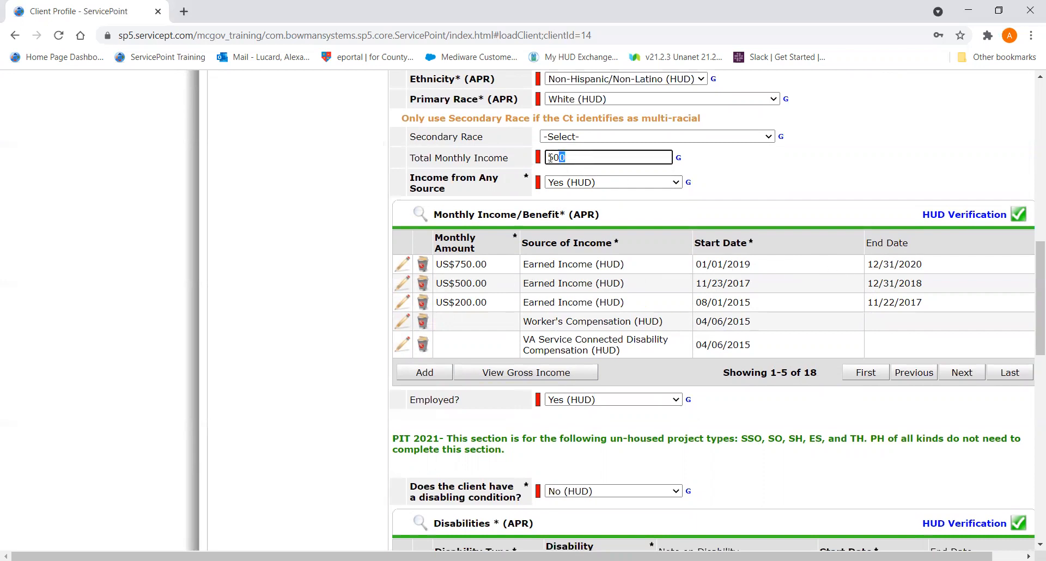
{"action": "type", "text": "7"}
- View the client's gross income totals, then save and exit the 04/06/2020 review
{"action": "left_click", "coordinate": [566, 374]}
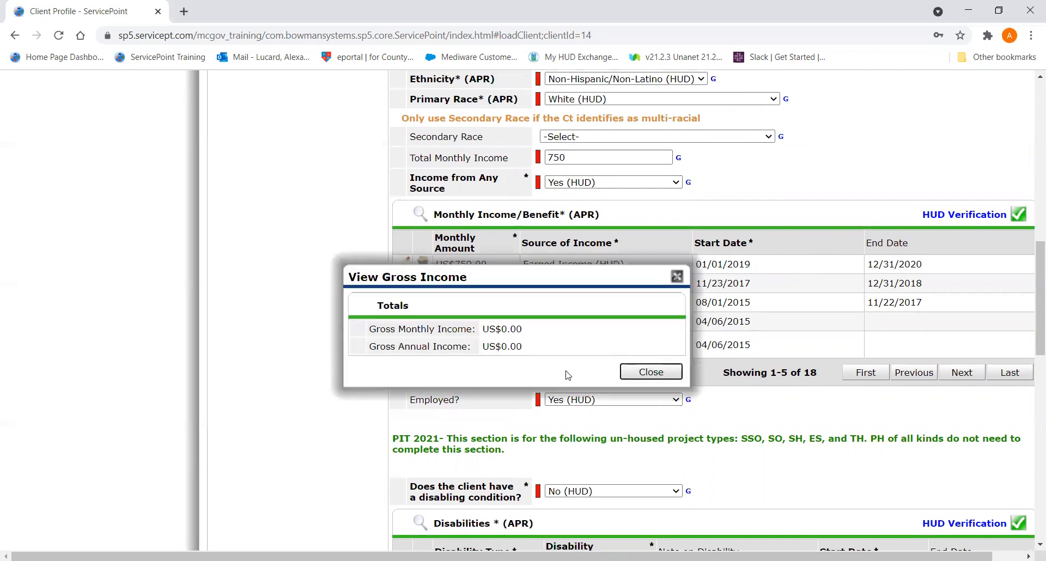
{"action": "left_click", "coordinate": [648, 372]}
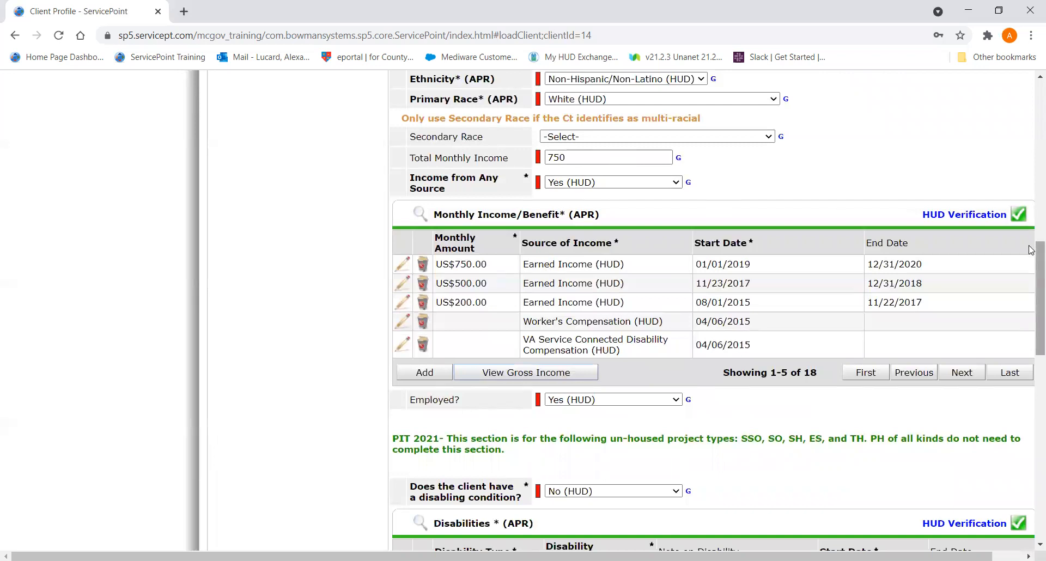
{"action": "scroll", "coordinate": [1031, 427], "scroll_direction": "down", "scroll_amount": 8}
{"action": "scroll", "coordinate": [1031, 428], "scroll_direction": "down", "scroll_amount": 6}
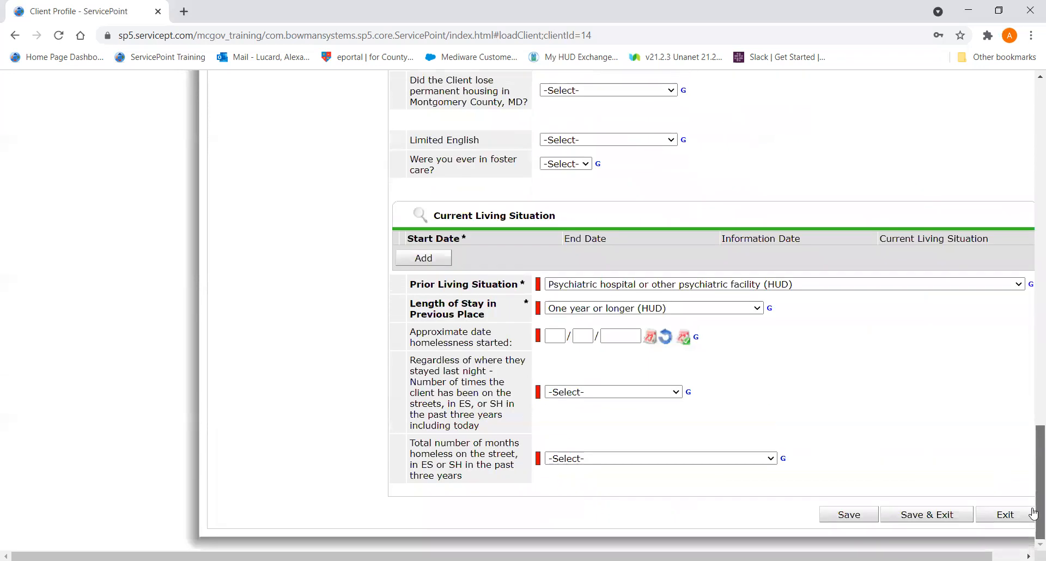
{"action": "left_click", "coordinate": [937, 515]}
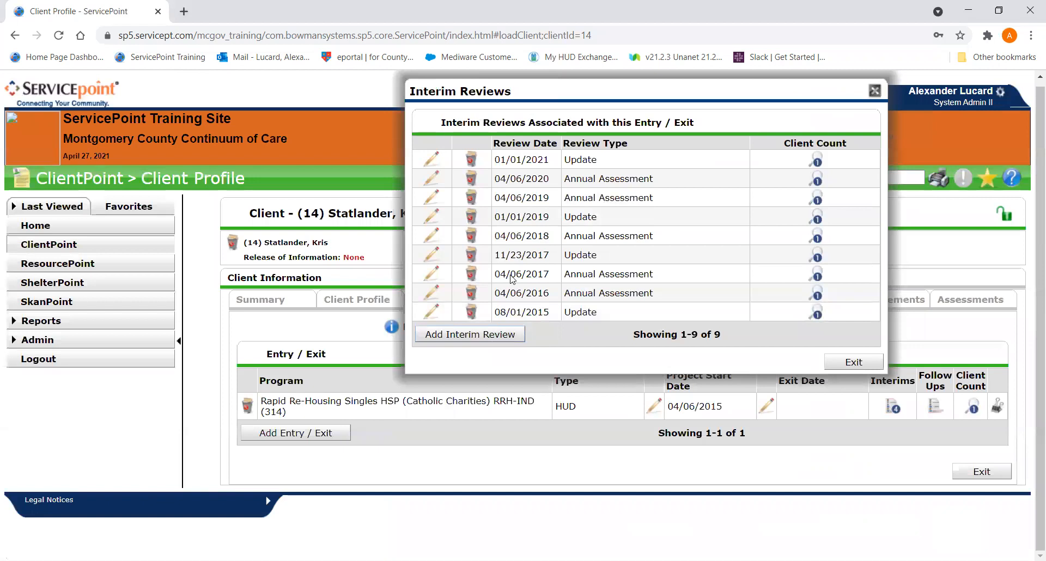
- Add an Annual Assessment interim review dated 04/06/2021 and continue to its assessment
{"action": "left_click", "coordinate": [480, 339]}
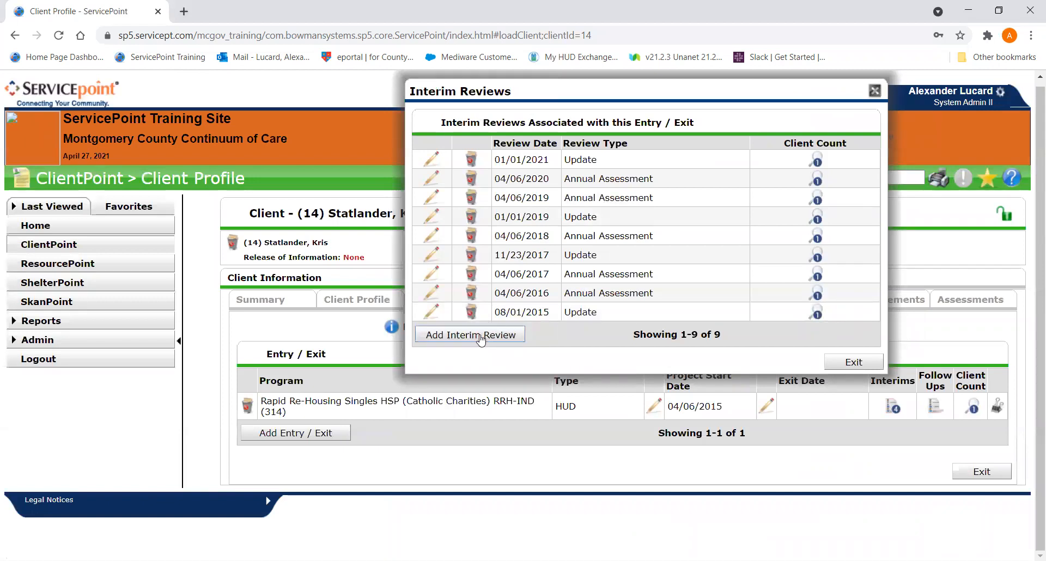
{"action": "left_click", "coordinate": [480, 334]}
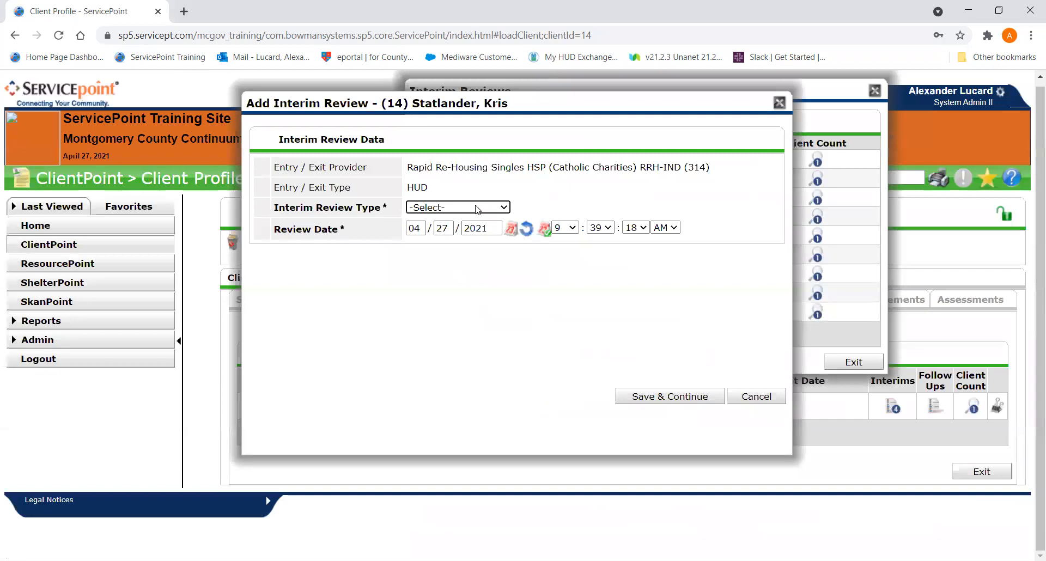
{"action": "left_click", "coordinate": [476, 209]}
{"action": "left_click", "coordinate": [451, 269]}
{"action": "left_click_drag", "start_coordinate": [449, 227], "coordinate": [428, 230]}
{"action": "type", "text": "06"}
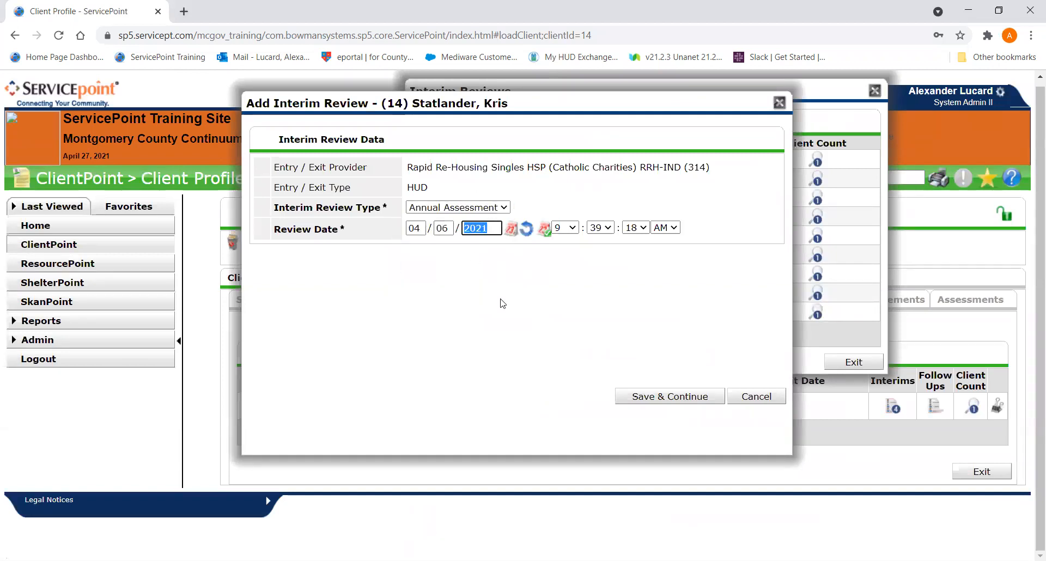
{"action": "left_click", "coordinate": [626, 402]}
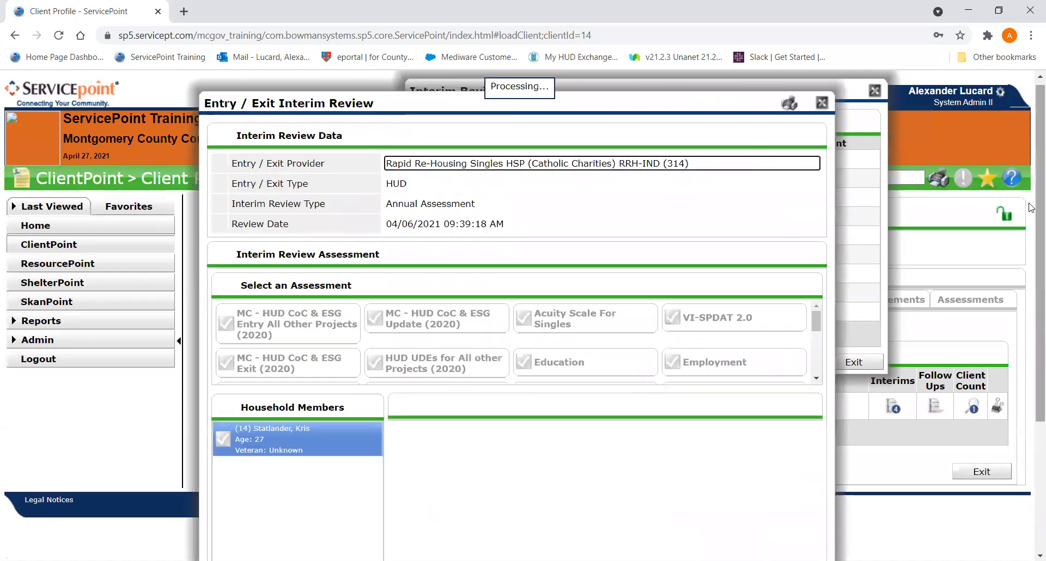
- Switch the 04/06/2021 review to the MC - HUD CoC & ESG Update (2020) assessment
{"action": "scroll", "coordinate": [1031, 213], "scroll_direction": "down", "scroll_amount": 5}
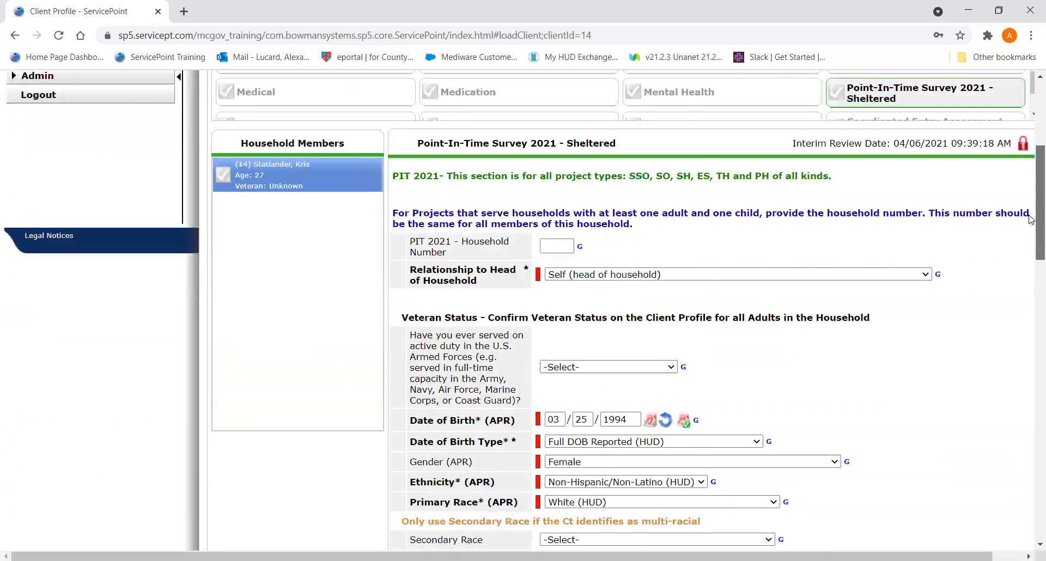
{"action": "scroll", "coordinate": [618, 166], "scroll_direction": "up", "scroll_amount": 2}
{"action": "scroll", "coordinate": [615, 166], "scroll_direction": "up", "scroll_amount": 3}
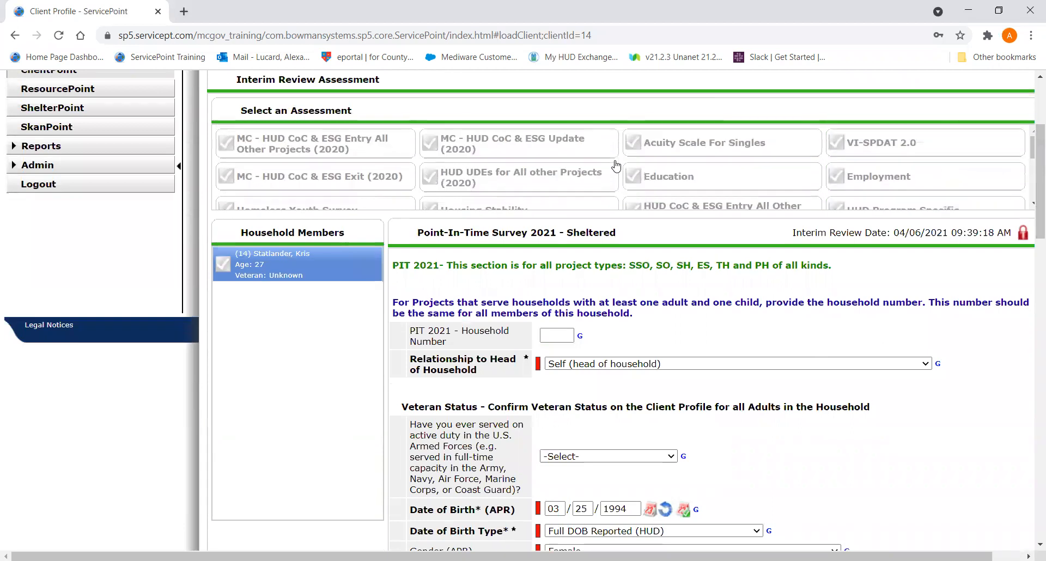
{"action": "left_click", "coordinate": [614, 157]}
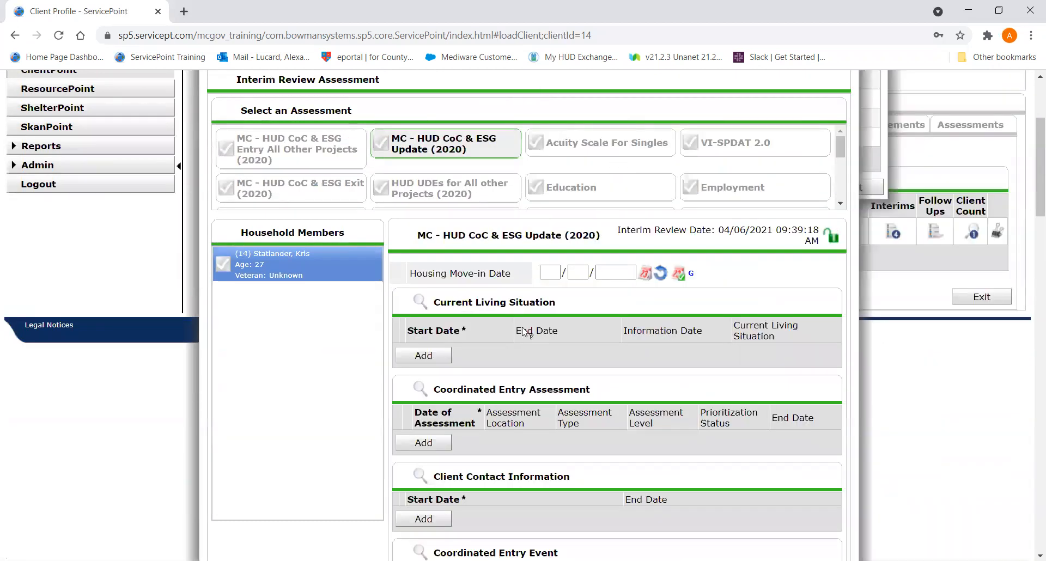
- Set the Total Monthly Income to 0 in the 04/06/2021 review
{"action": "scroll", "coordinate": [524, 332], "scroll_direction": "down", "scroll_amount": 10}
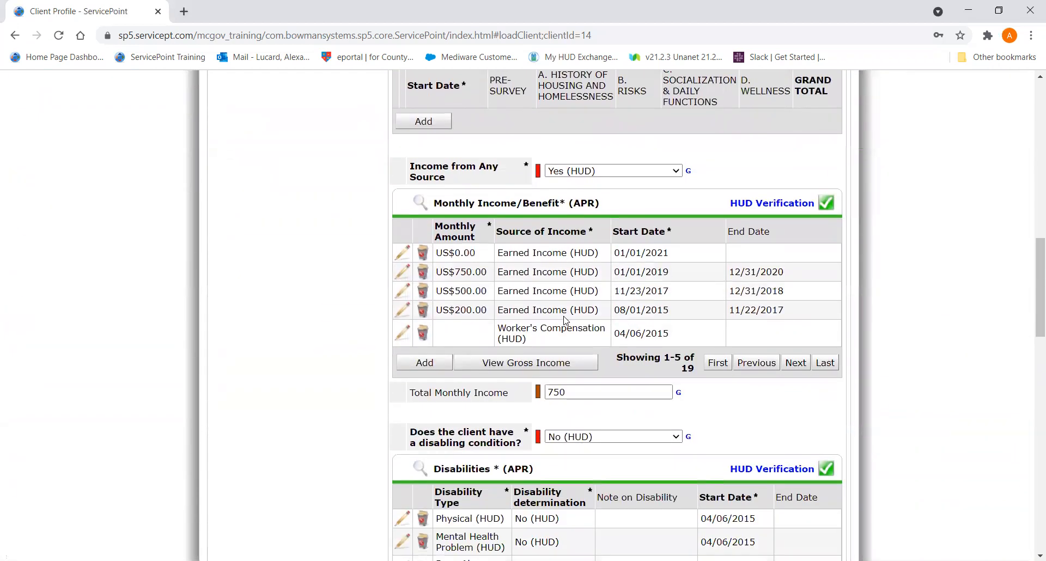
{"action": "scroll", "coordinate": [565, 320], "scroll_direction": "up", "scroll_amount": 1}
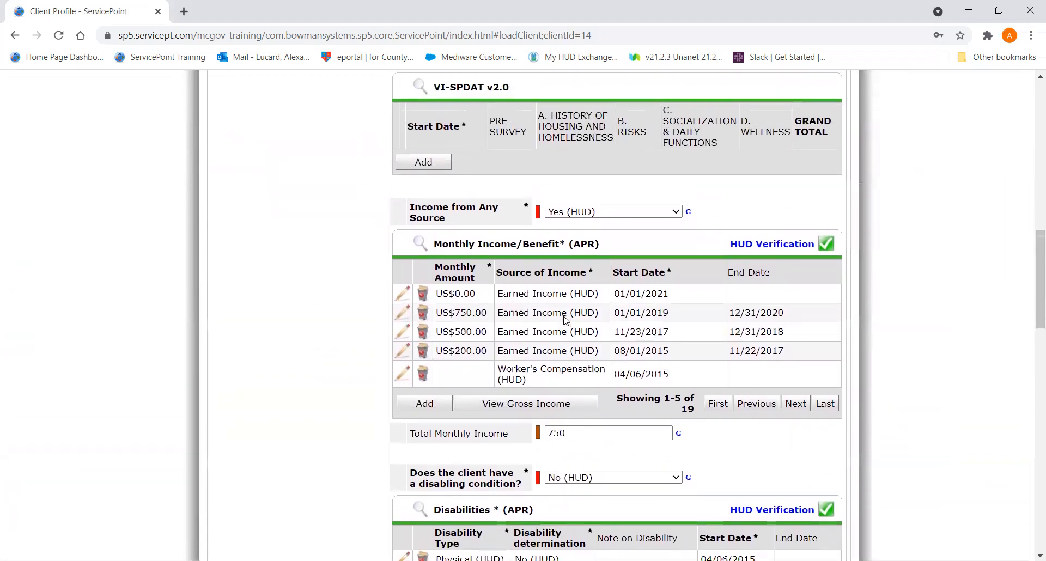
{"action": "scroll", "coordinate": [565, 320], "scroll_direction": "down", "scroll_amount": 1}
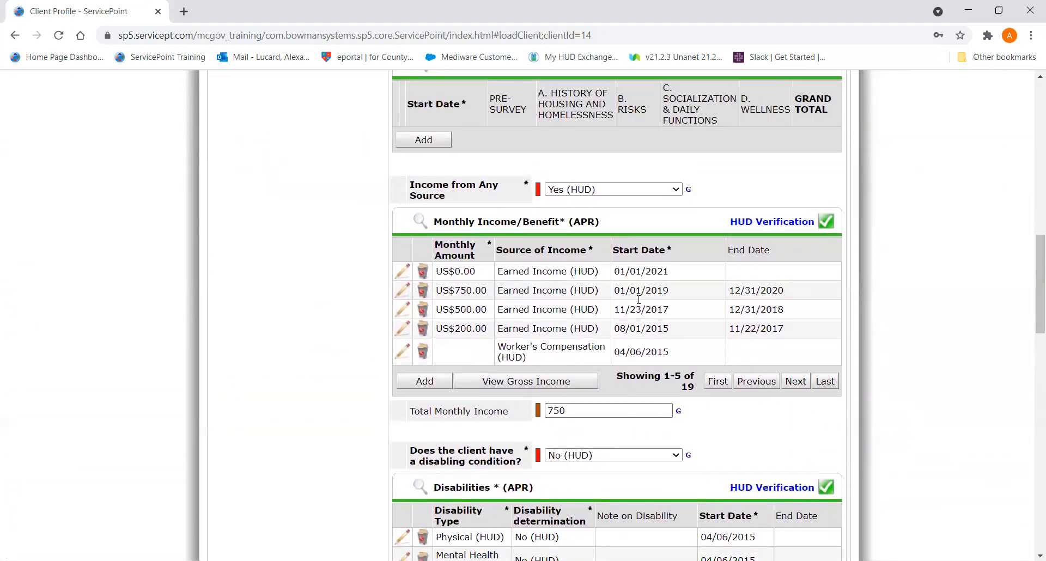
{"action": "left_click_drag", "start_coordinate": [583, 410], "coordinate": [518, 406]}
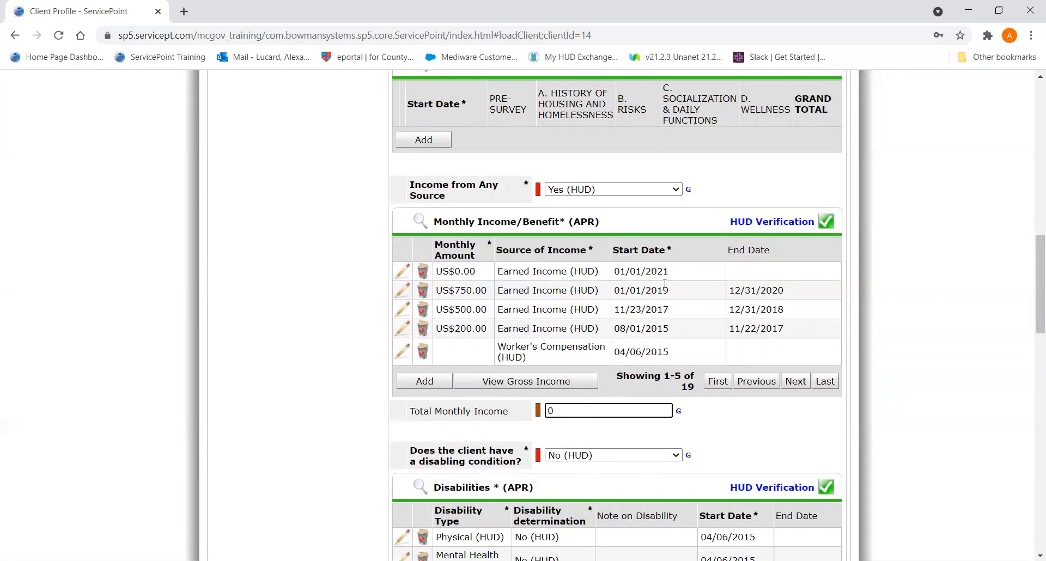
- Save and exit the 04/06/2021 review, declining to answer the HOC waitlist questions, and close the list of interim reviews
{"action": "mouse_move", "coordinate": [1029, 271]}
{"action": "left_mouse_down"}
{"action": "mouse_move", "coordinate": [1027, 387]}
{"action": "mouse_move", "coordinate": [1028, 284]}
{"action": "mouse_move", "coordinate": [989, 515]}
{"action": "left_mouse_up"}
{"action": "left_click", "coordinate": [705, 525]}
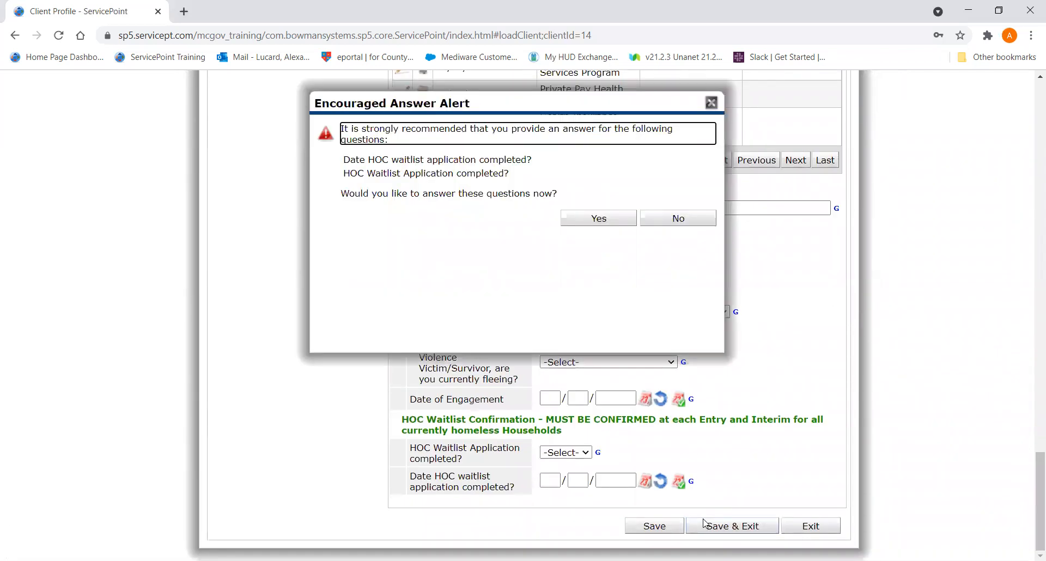
{"action": "left_click", "coordinate": [667, 220]}
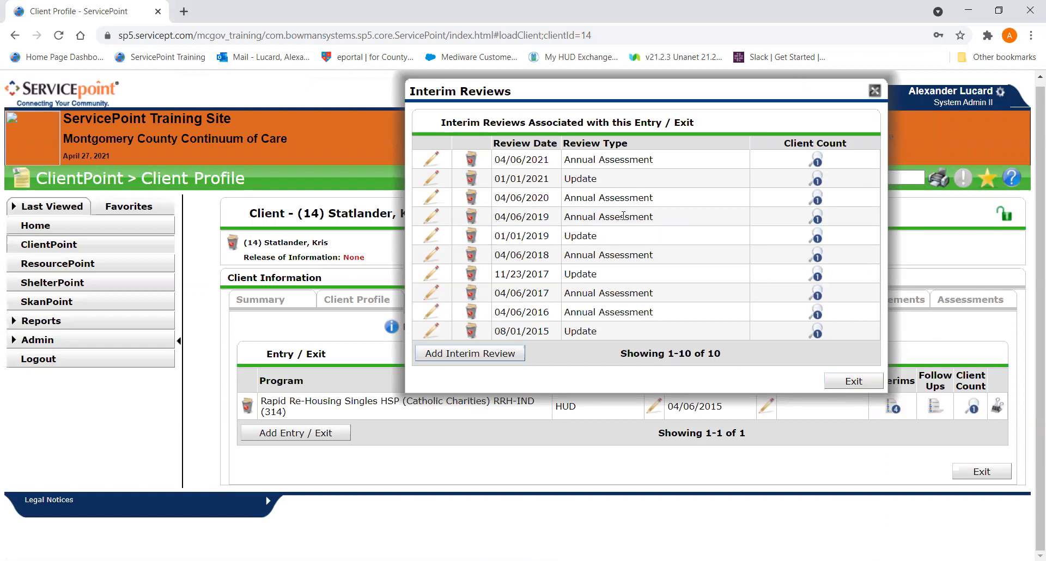
{"action": "left_click", "coordinate": [852, 381]}
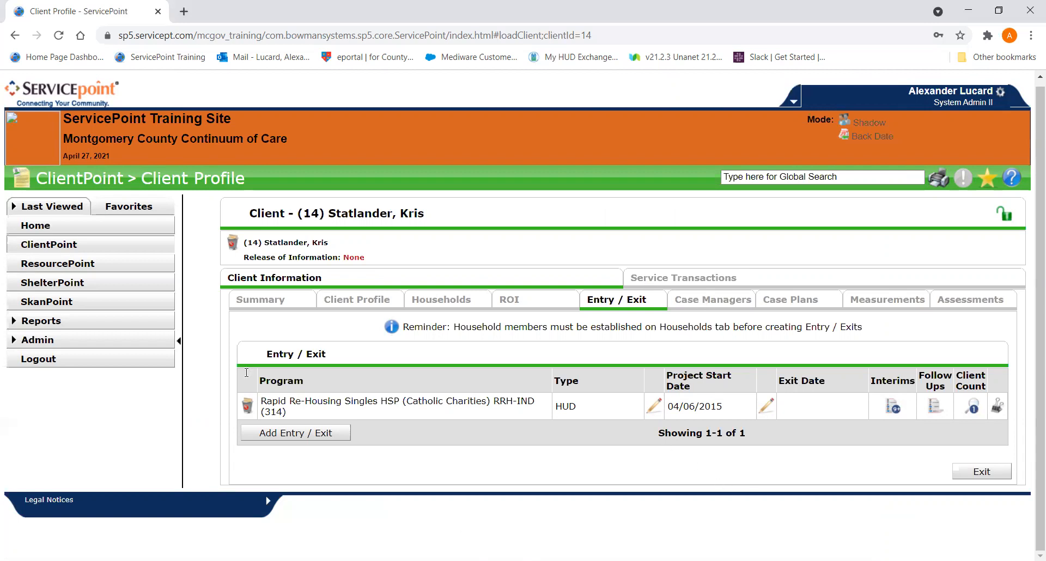
- Search ClientPoint for another client by partial first and last name and open the matching client's profile
{"action": "left_click", "coordinate": [110, 250]}
{"action": "left_click_drag", "start_coordinate": [407, 96], "coordinate": [348, 102]}
{"action": "type", "text": "co"}
{"action": "key", "text": "Tab"}
{"action": "key", "text": "Tab"}
{"action": "type", "text": "ca"}
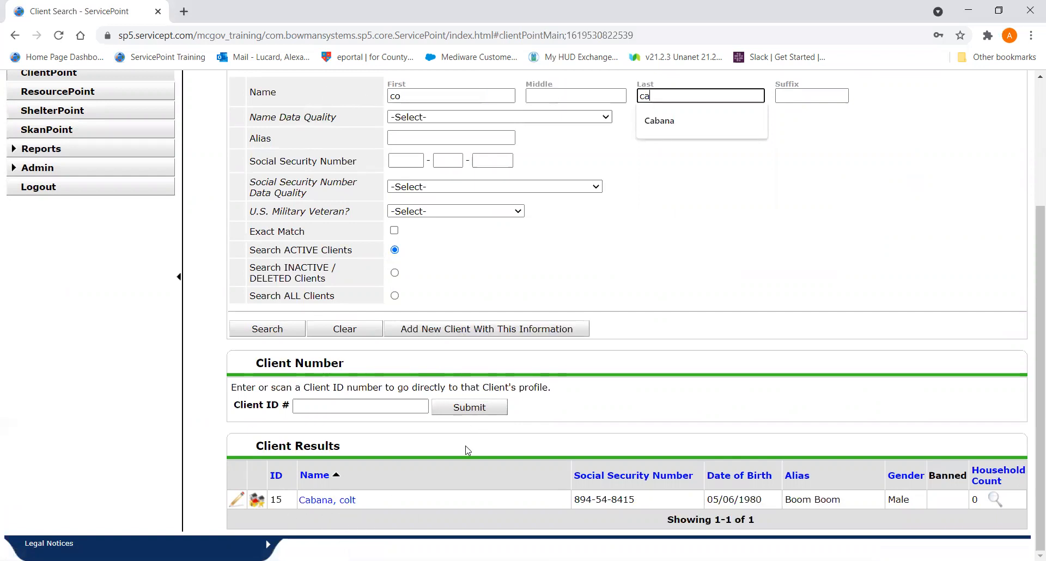
{"action": "left_click", "coordinate": [307, 502]}
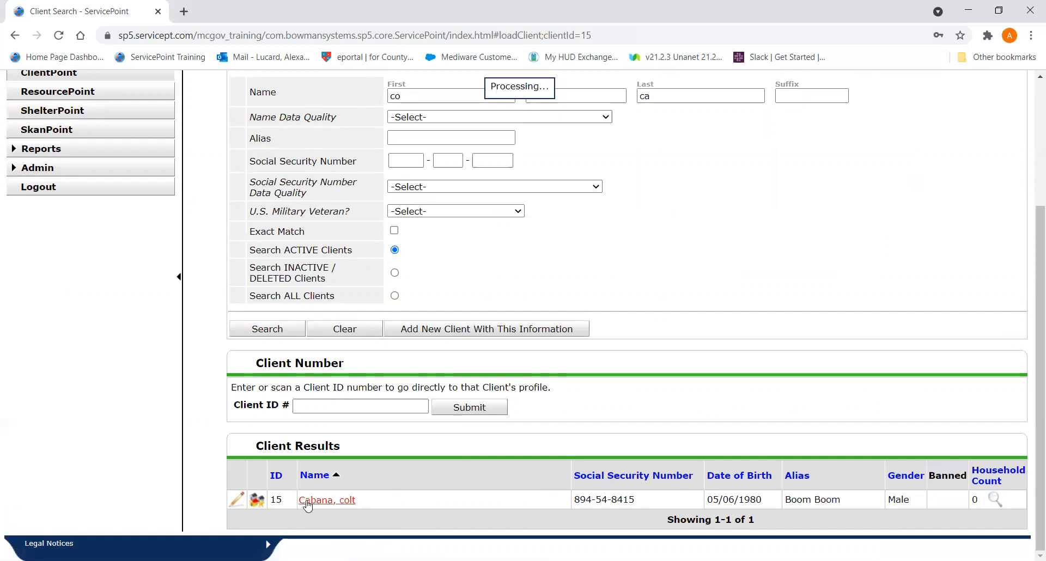
- Open the interim reviews of the client's Rapid Re-Housing entry and move their window clear of the entry's details
{"action": "left_click", "coordinate": [724, 247]}
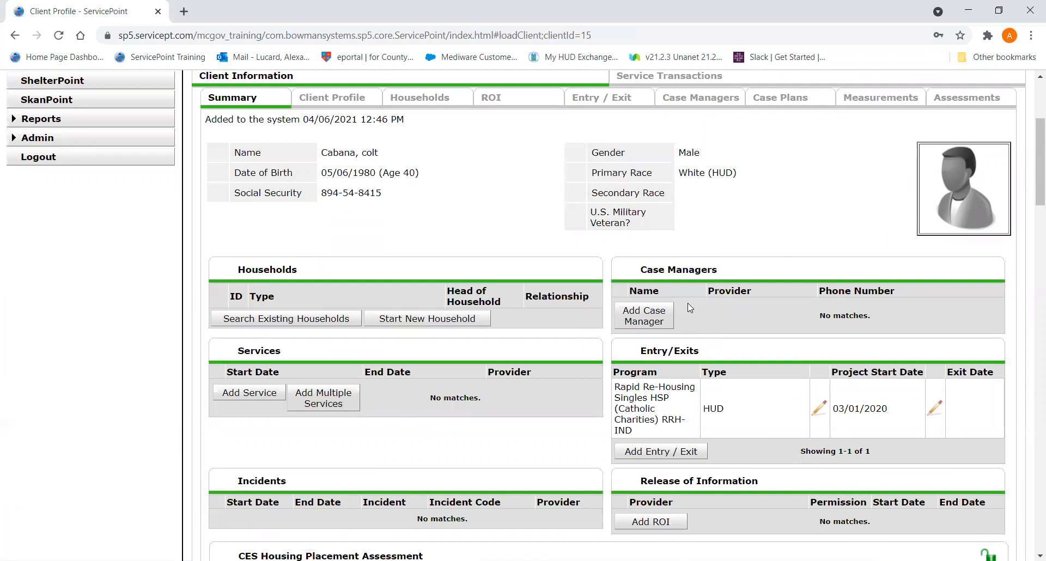
{"action": "left_click", "coordinate": [628, 101]}
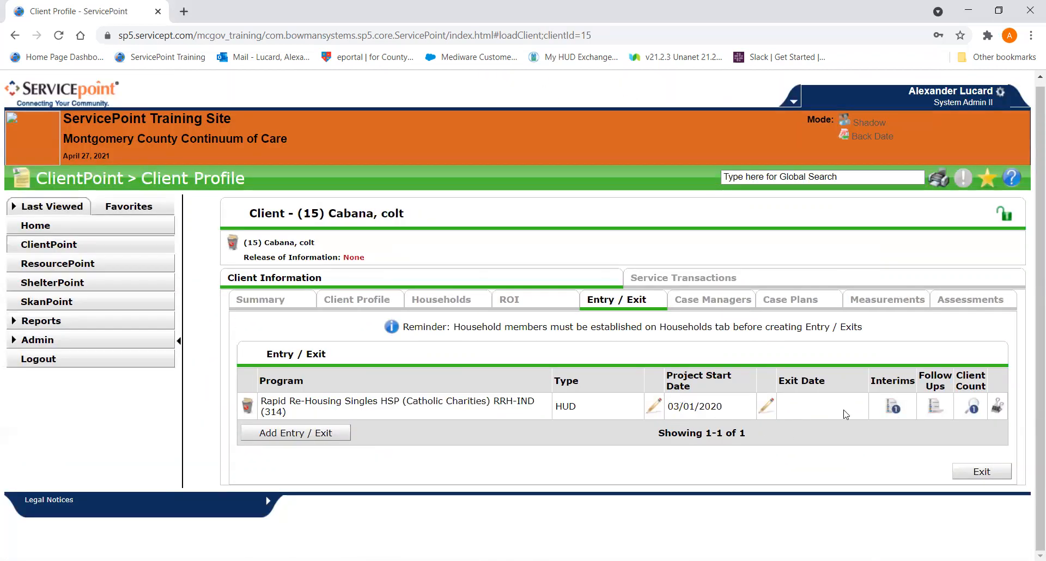
{"action": "right_click", "coordinate": [893, 410]}
{"action": "left_click", "coordinate": [892, 407]}
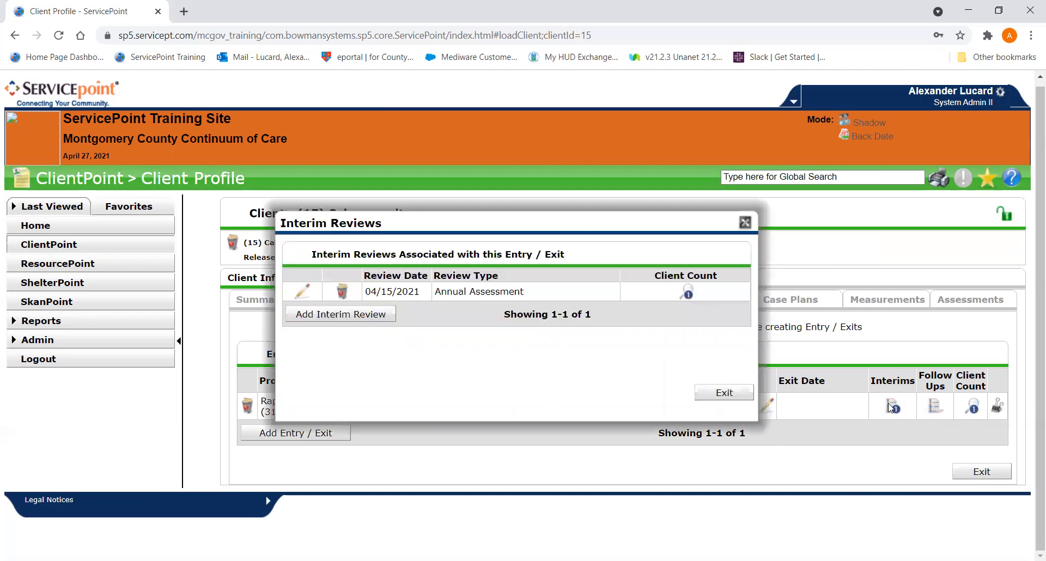
{"action": "left_click_drag", "start_coordinate": [527, 218], "coordinate": [407, 109]}
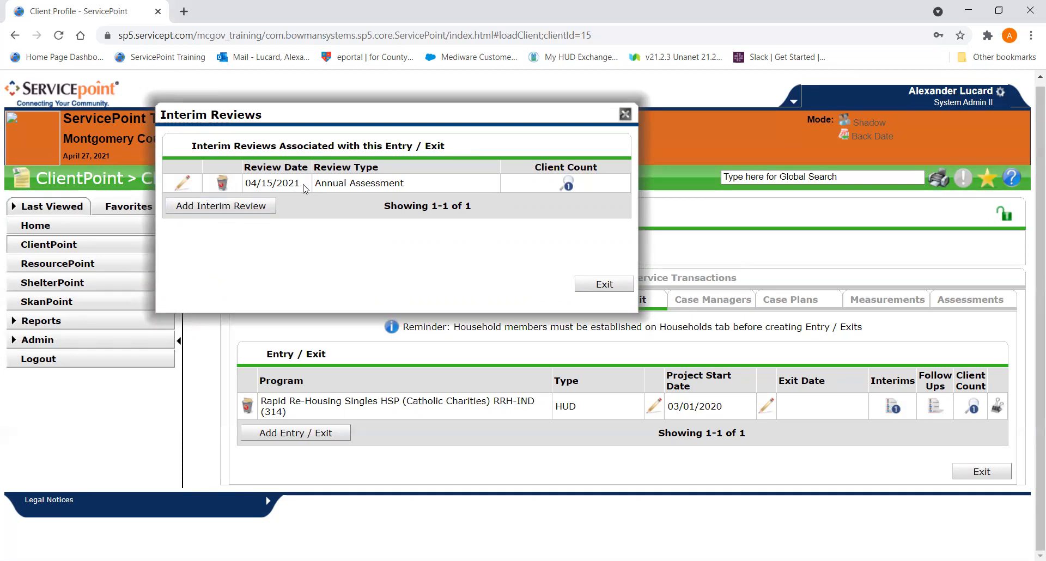
{"action": "left_click", "coordinate": [181, 188]}
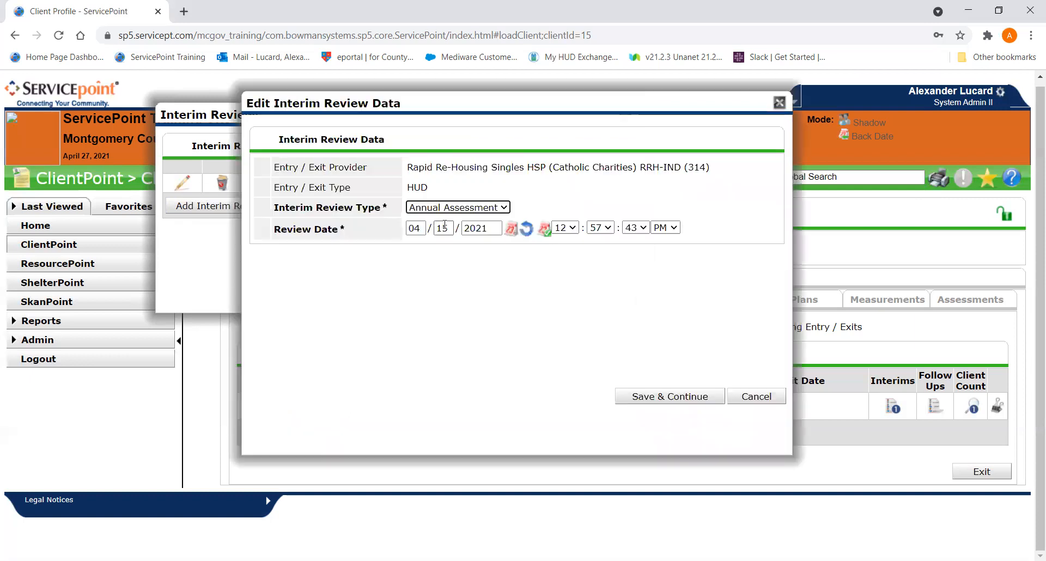
{"action": "left_click_drag", "start_coordinate": [556, 106], "coordinate": [417, 129]}
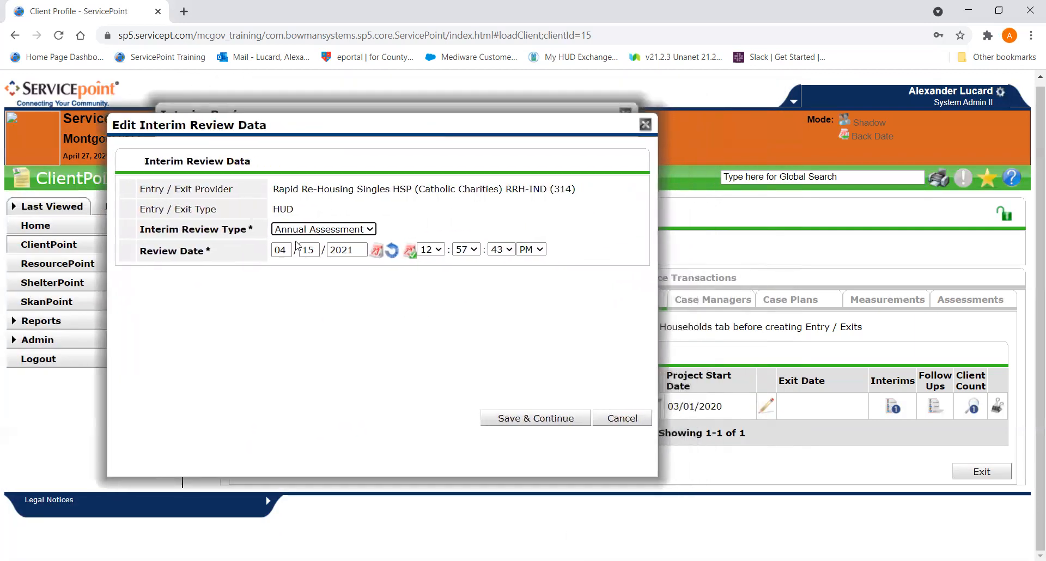
{"action": "key", "text": "Tab"}
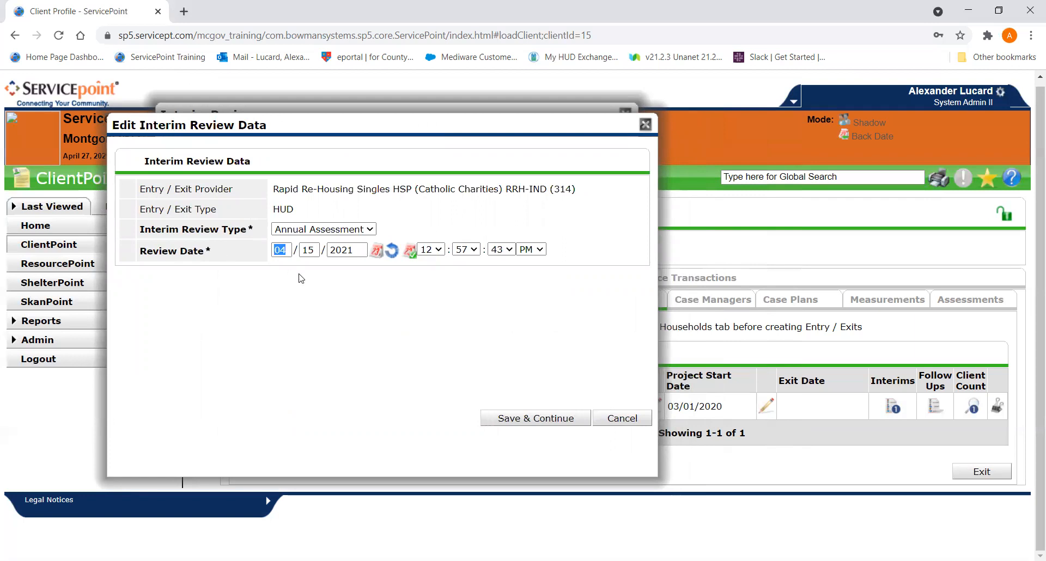
{"action": "type", "text": "03/31"}
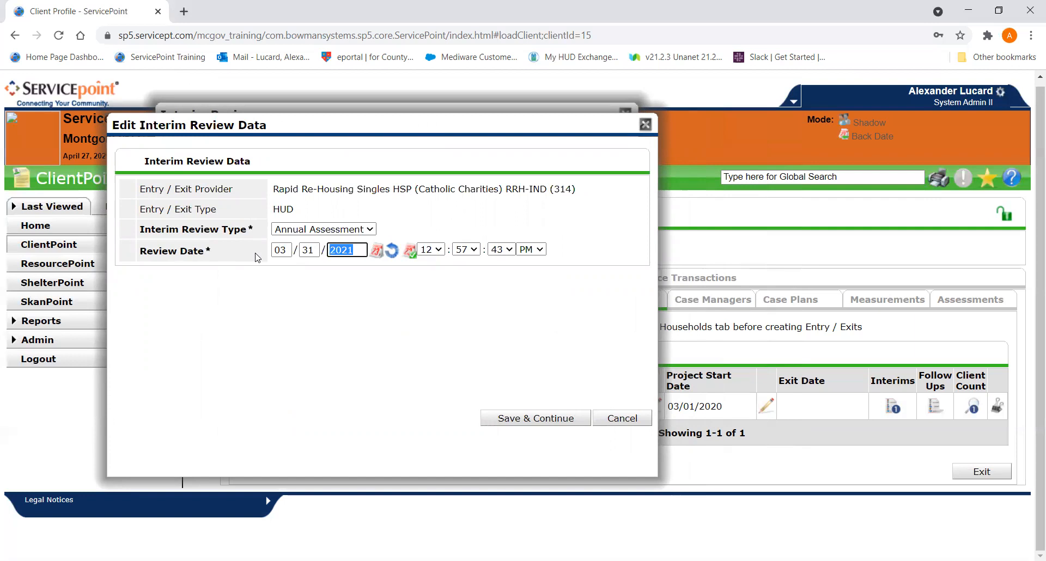
{"action": "left_click", "coordinate": [628, 420]}
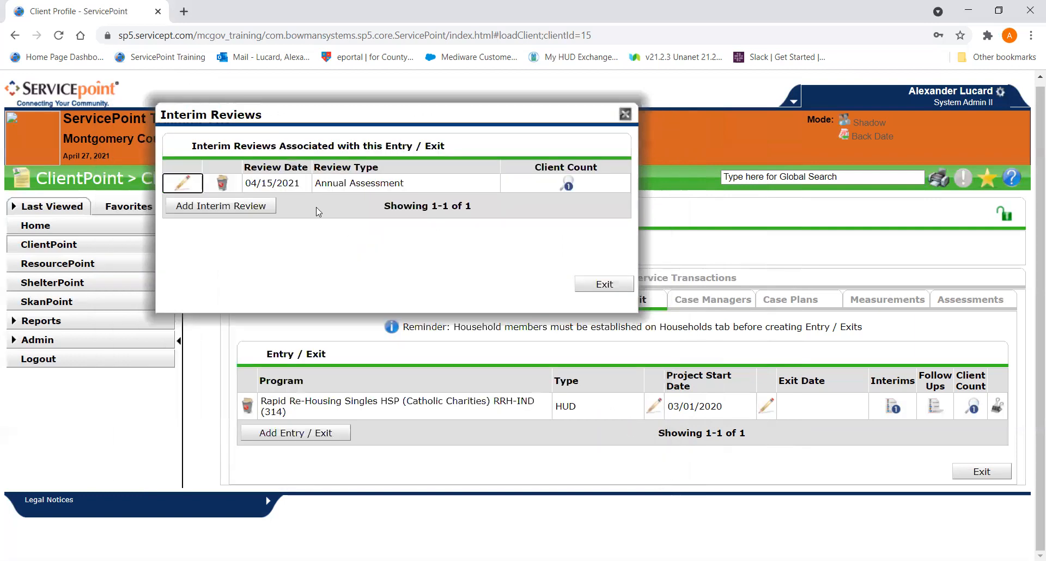
{"action": "left_click", "coordinate": [180, 184]}
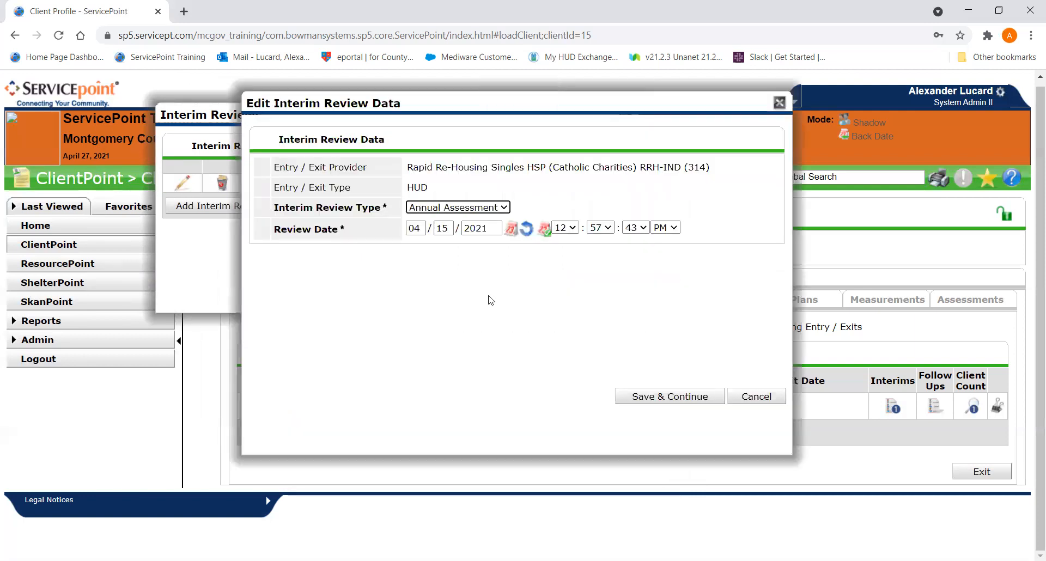
{"action": "left_click", "coordinate": [665, 397]}
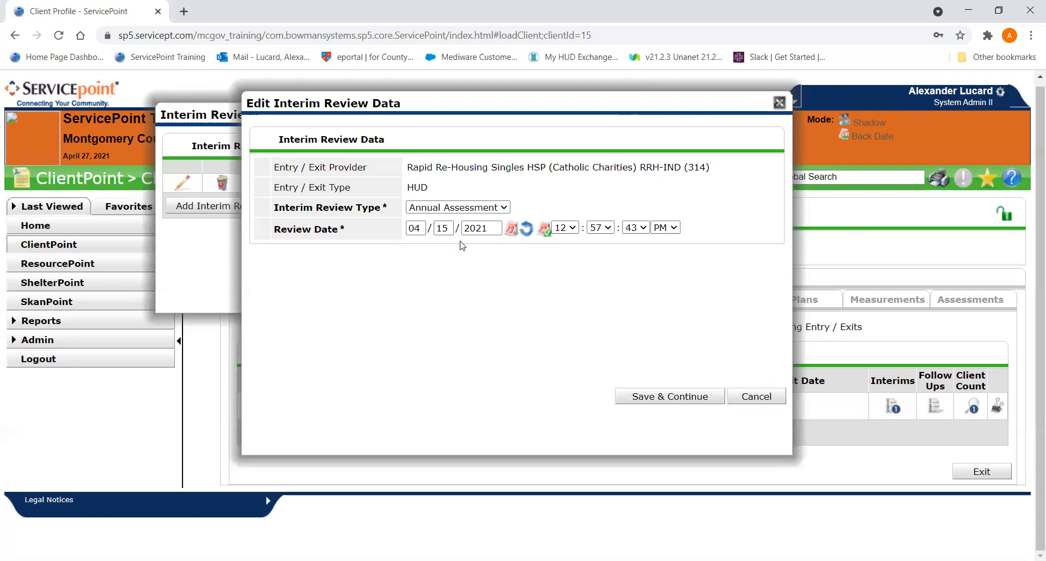
{"action": "left_click", "coordinate": [751, 397]}
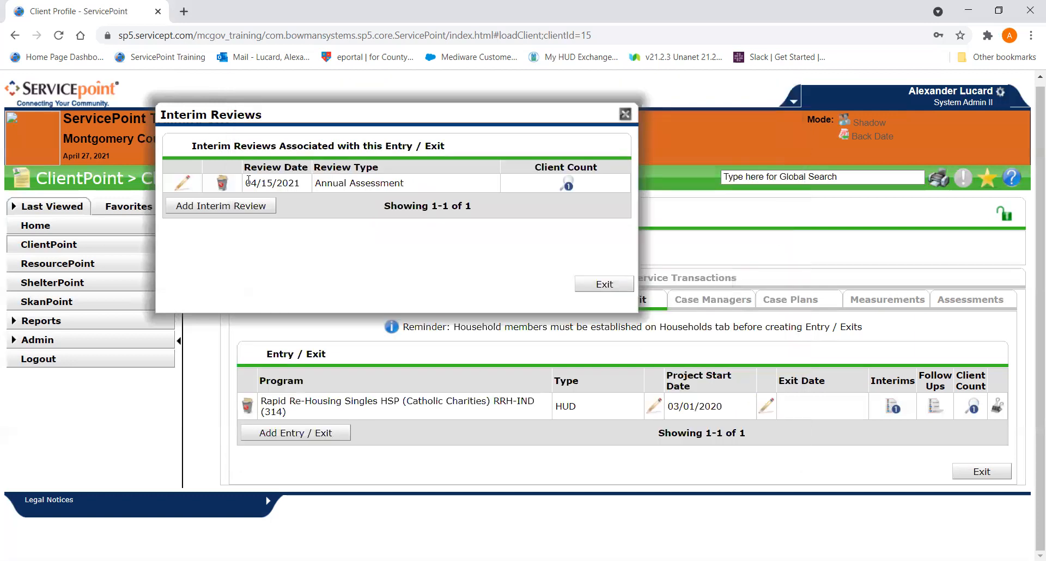
- Open the 04/15/2021 annual assessment review and bring up its MC - HUD CoC & ESG Update (2020) assessment
{"action": "left_click", "coordinate": [182, 183]}
{"action": "left_click", "coordinate": [665, 396]}
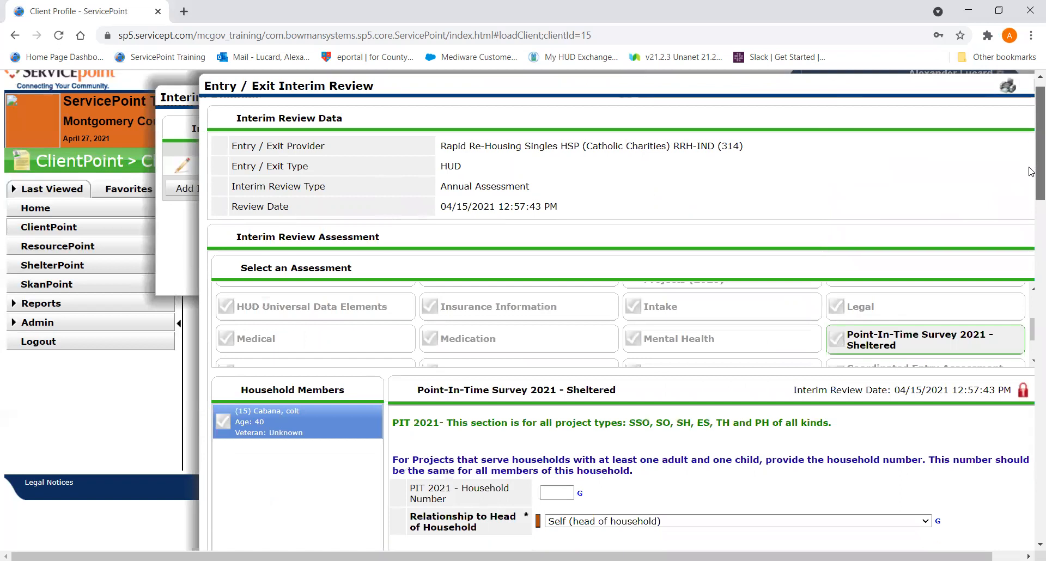
{"action": "mouse_move", "coordinate": [1031, 172]}
{"action": "left_mouse_down"}
{"action": "mouse_move", "coordinate": [1022, 253]}
{"action": "mouse_move", "coordinate": [1028, 176]}
{"action": "left_mouse_up"}
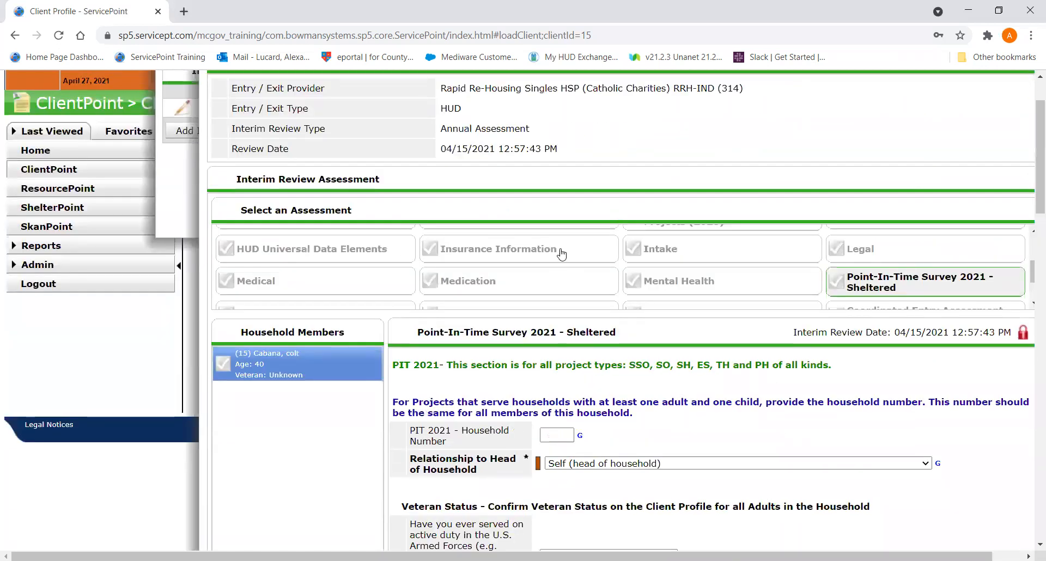
{"action": "scroll", "coordinate": [558, 256], "scroll_direction": "up", "scroll_amount": 3}
{"action": "left_click", "coordinate": [559, 256]}
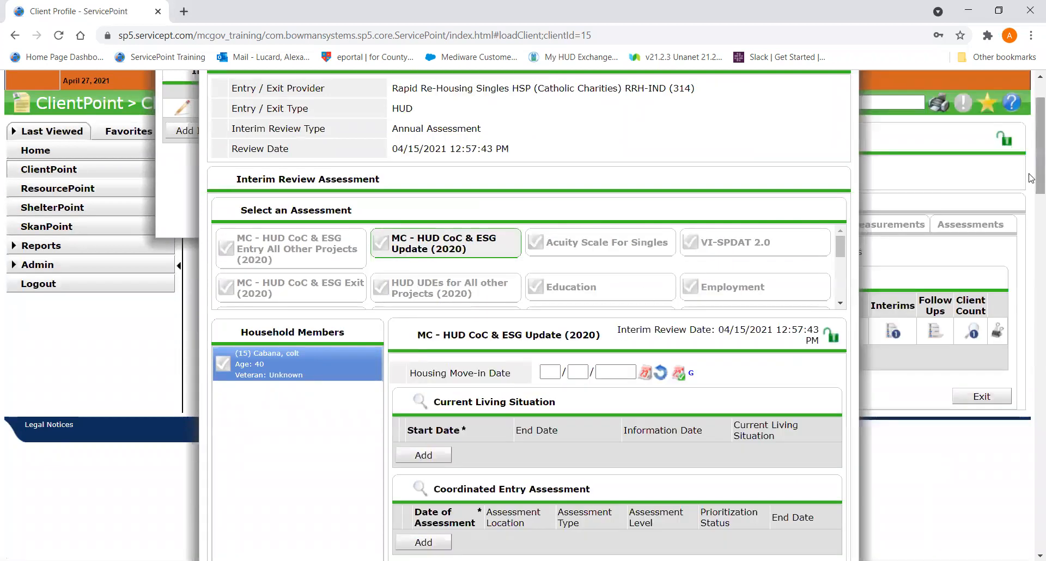
- Examine the monthly income, non-cash benefit and health insurance records in the 04/15/2021 review and close it
{"action": "left_click_drag", "start_coordinate": [1031, 153], "coordinate": [1016, 278]}
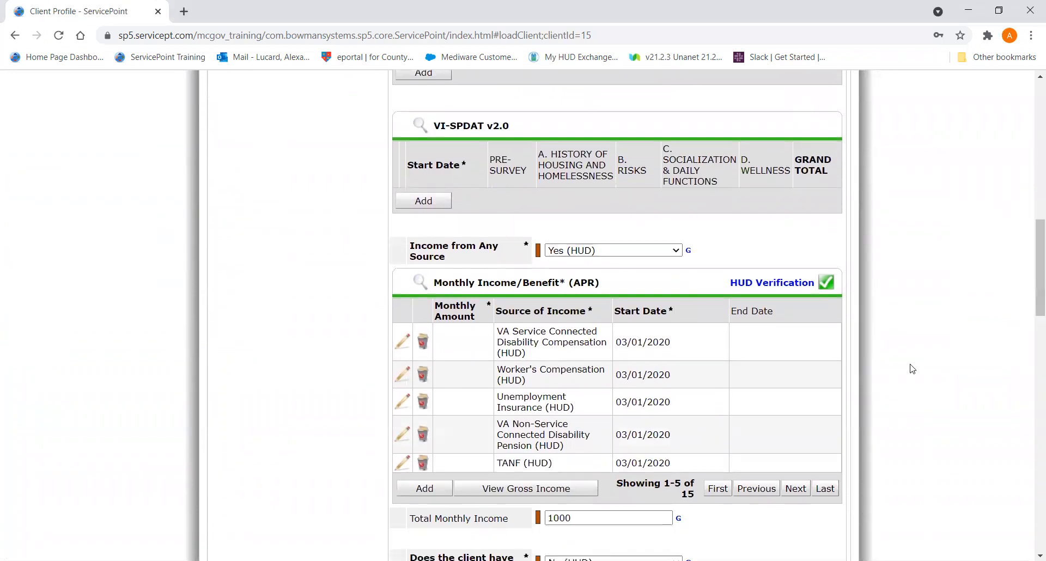
{"action": "mouse_move", "coordinate": [1035, 285]}
{"action": "left_mouse_down"}
{"action": "mouse_move", "coordinate": [1034, 327]}
{"action": "mouse_move", "coordinate": [1030, 294]}
{"action": "left_mouse_up"}
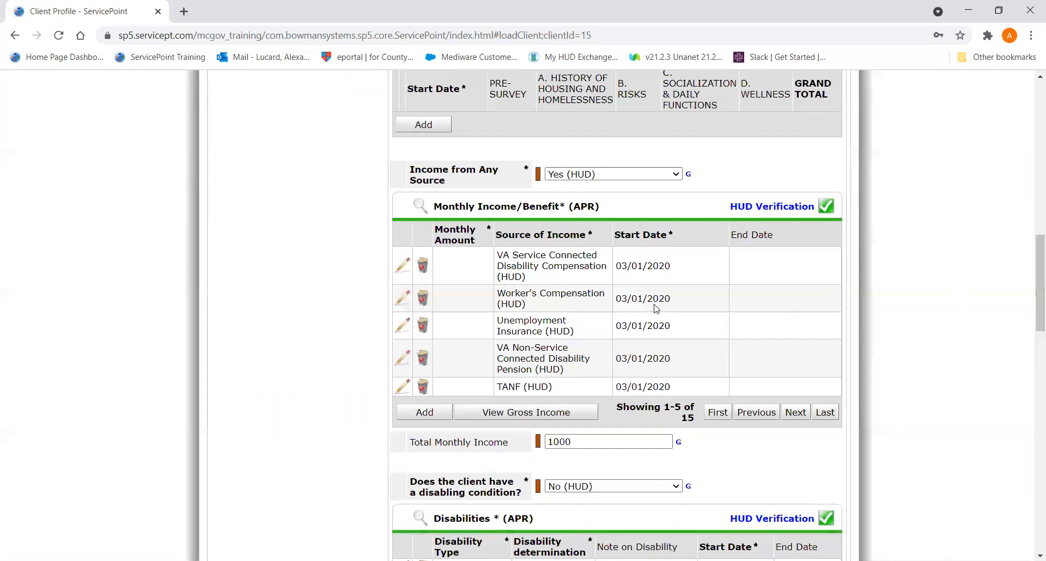
{"action": "left_click", "coordinate": [826, 412]}
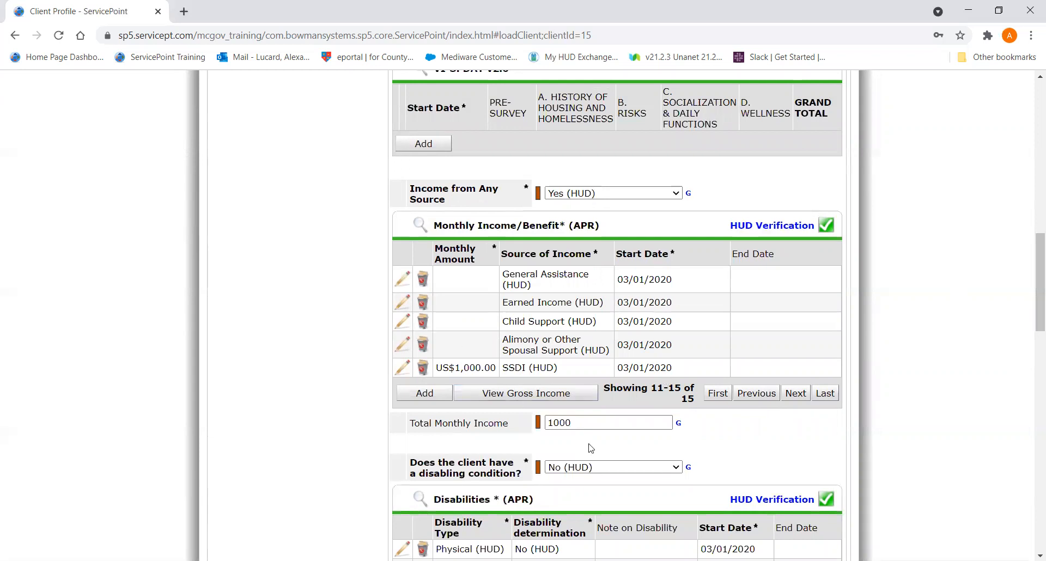
{"action": "left_click_drag", "start_coordinate": [1031, 307], "coordinate": [1026, 423]}
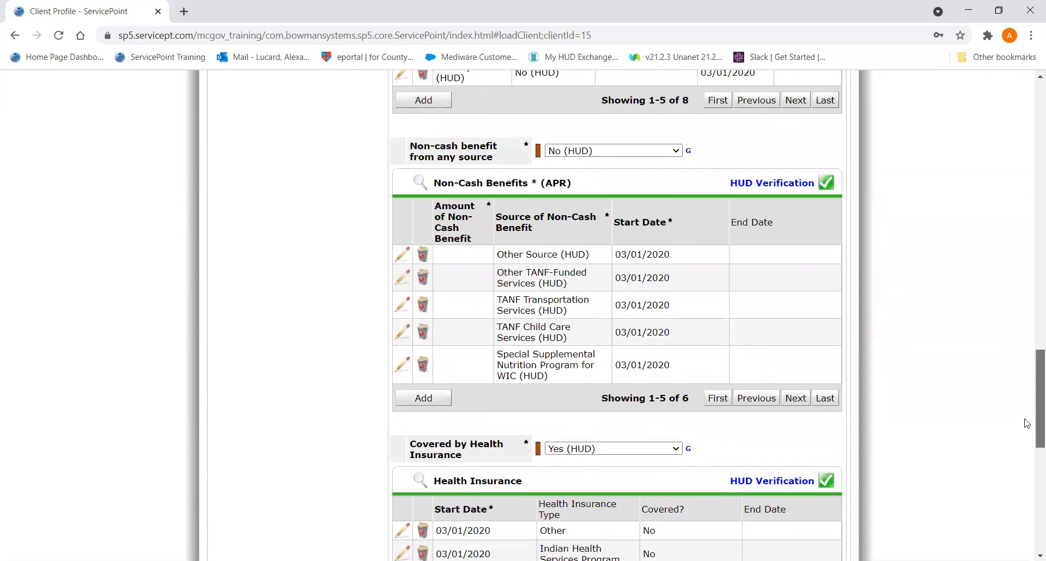
{"action": "scroll", "coordinate": [1011, 461], "scroll_direction": "down", "scroll_amount": 4}
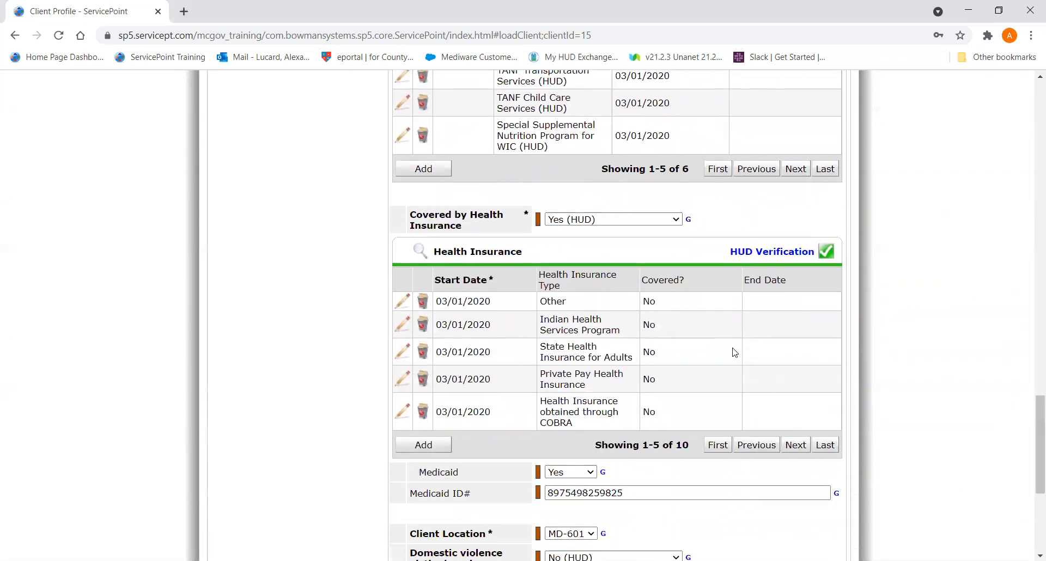
{"action": "left_click", "coordinate": [789, 450]}
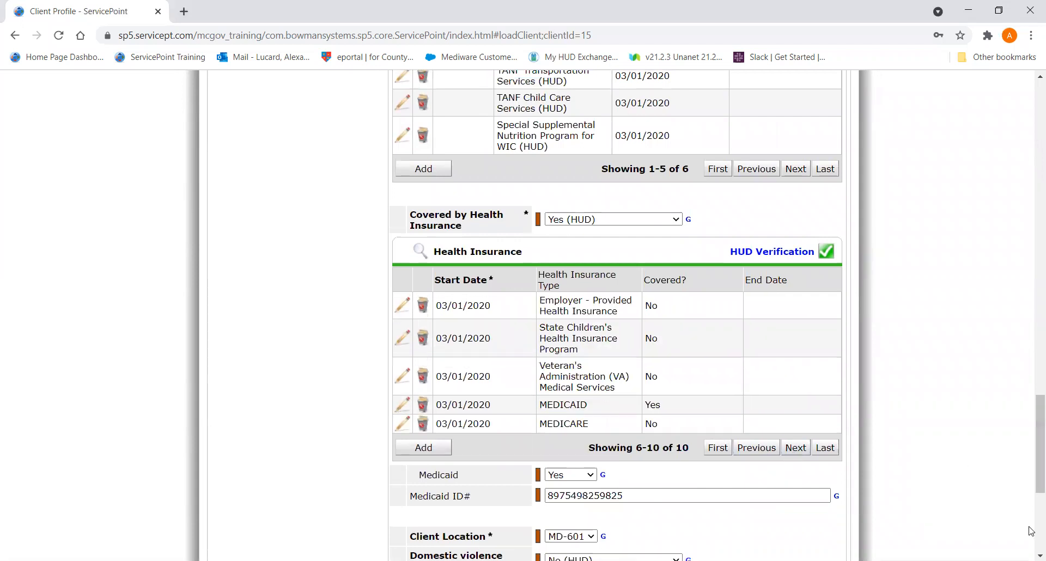
{"action": "scroll", "coordinate": [1031, 496], "scroll_direction": "down", "scroll_amount": 5}
{"action": "left_click_drag", "start_coordinate": [1038, 539], "coordinate": [1029, 174]}
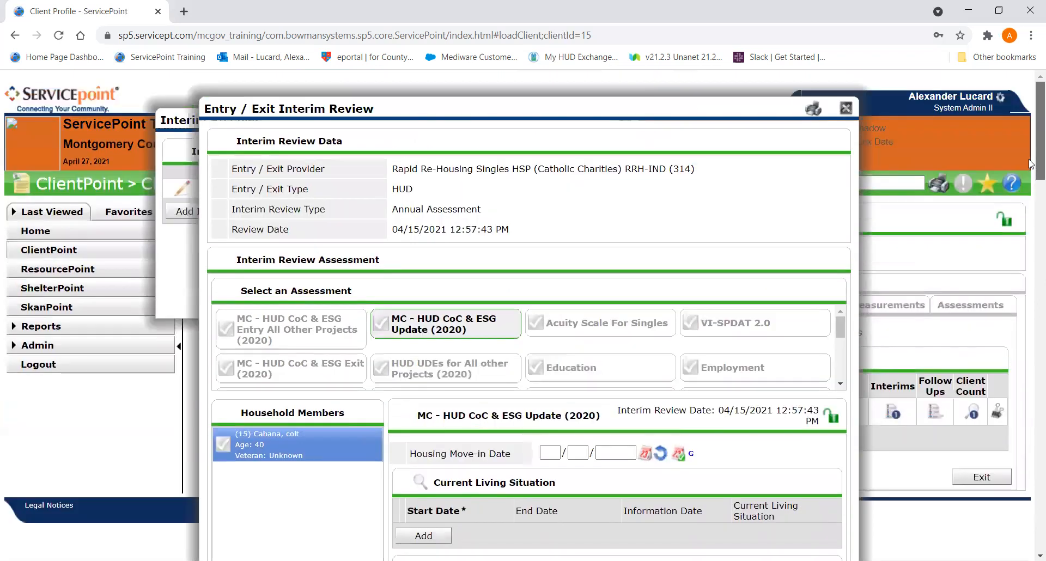
{"action": "left_click", "coordinate": [845, 108]}
{"action": "left_click", "coordinate": [183, 188]}
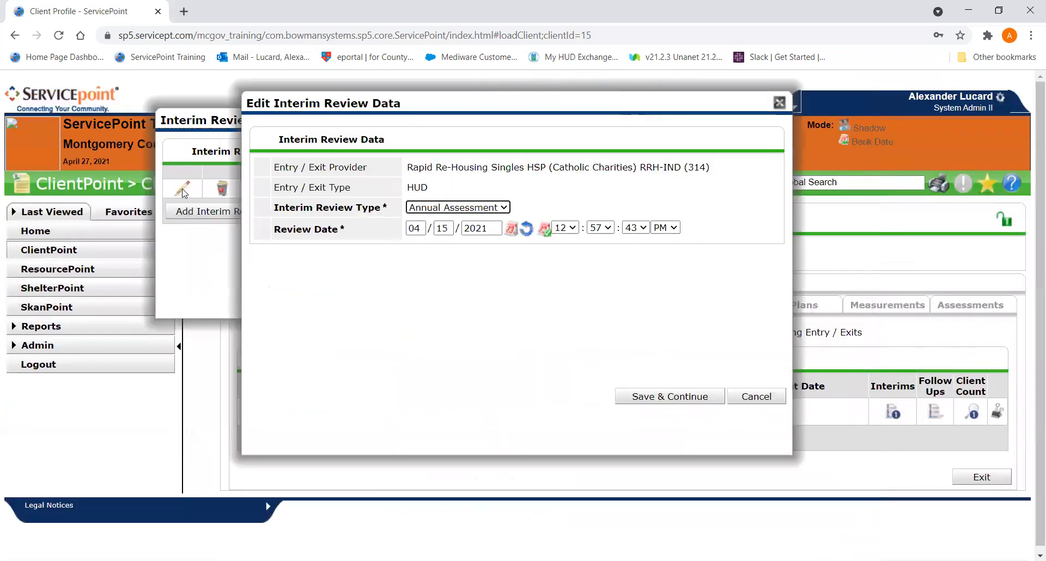
{"action": "left_click_drag", "start_coordinate": [374, 332], "coordinate": [363, 198]}
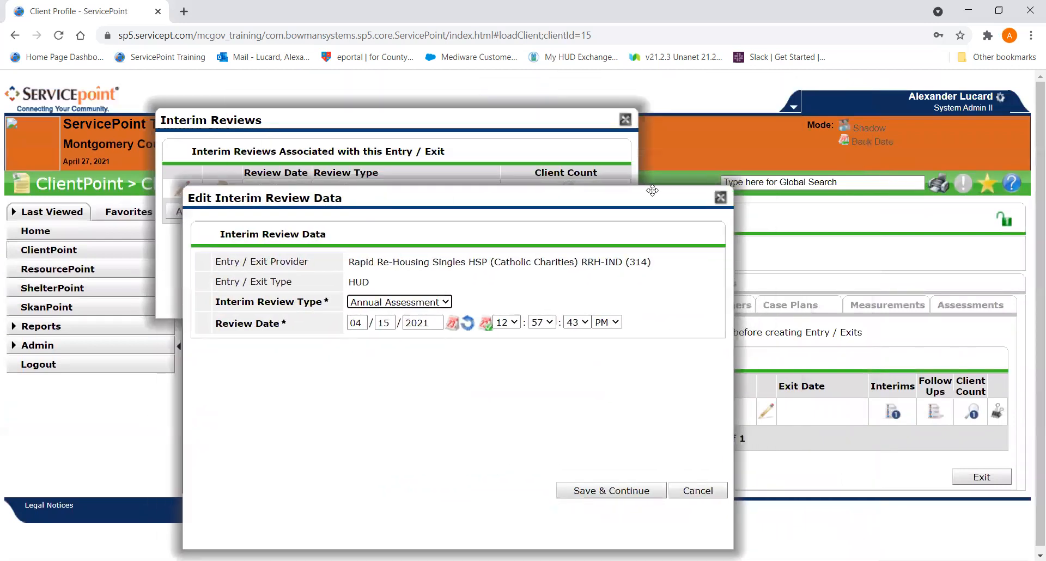
{"action": "left_click", "coordinate": [720, 199]}
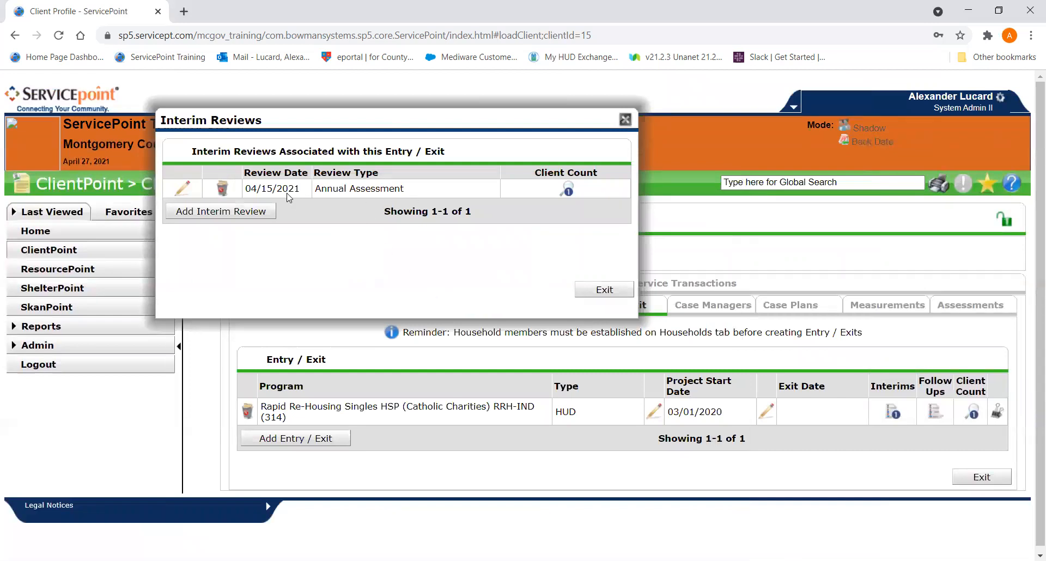
- Change the 04/15/2021 interim review's type to Update, save it and close the review
{"action": "left_click", "coordinate": [182, 188]}
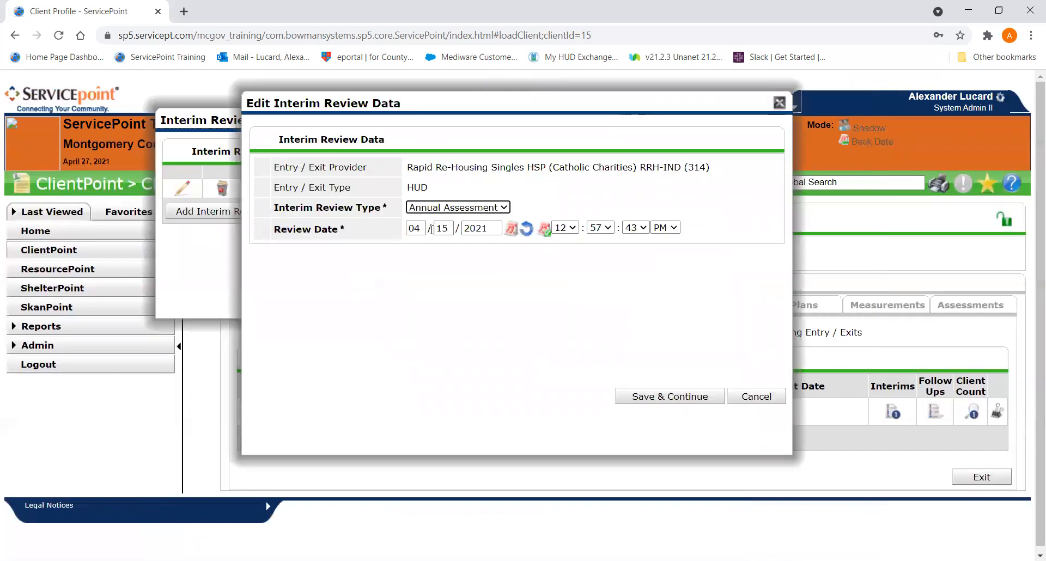
{"action": "left_click", "coordinate": [445, 208]}
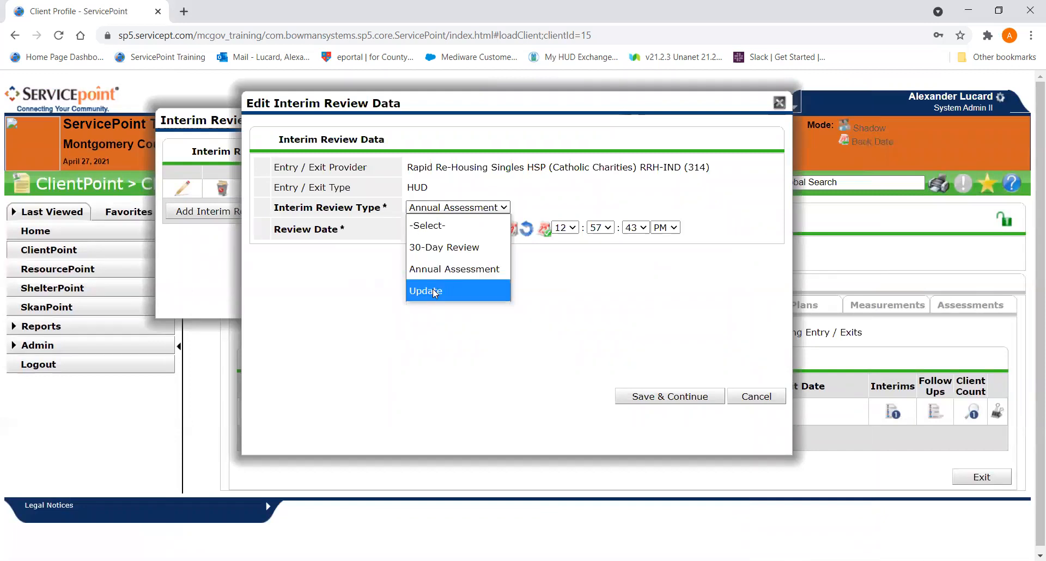
{"action": "left_click", "coordinate": [432, 290]}
{"action": "left_click", "coordinate": [630, 396]}
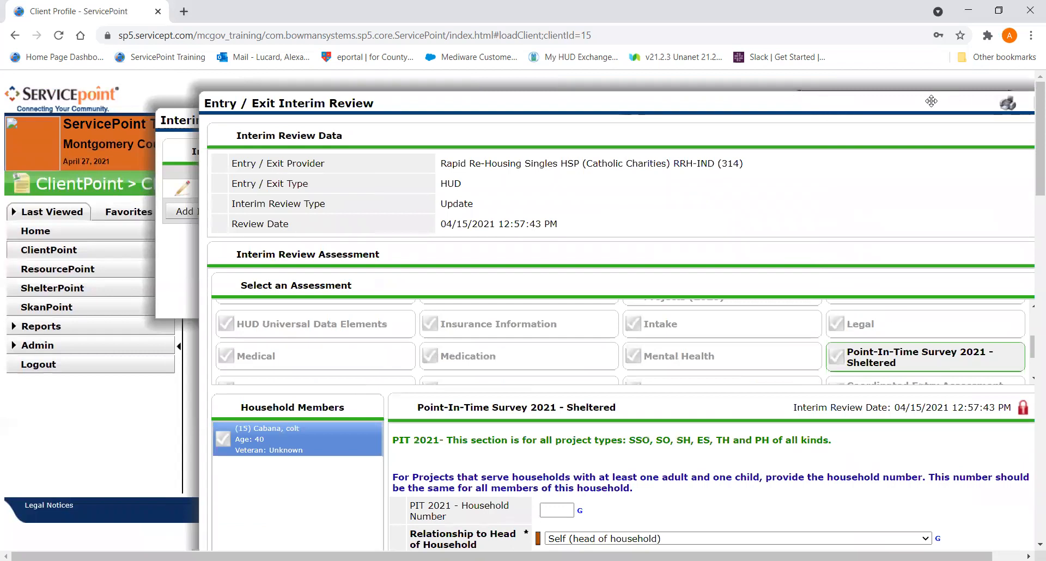
{"action": "left_click_drag", "start_coordinate": [930, 101], "coordinate": [713, 96]}
{"action": "left_click", "coordinate": [819, 100]}
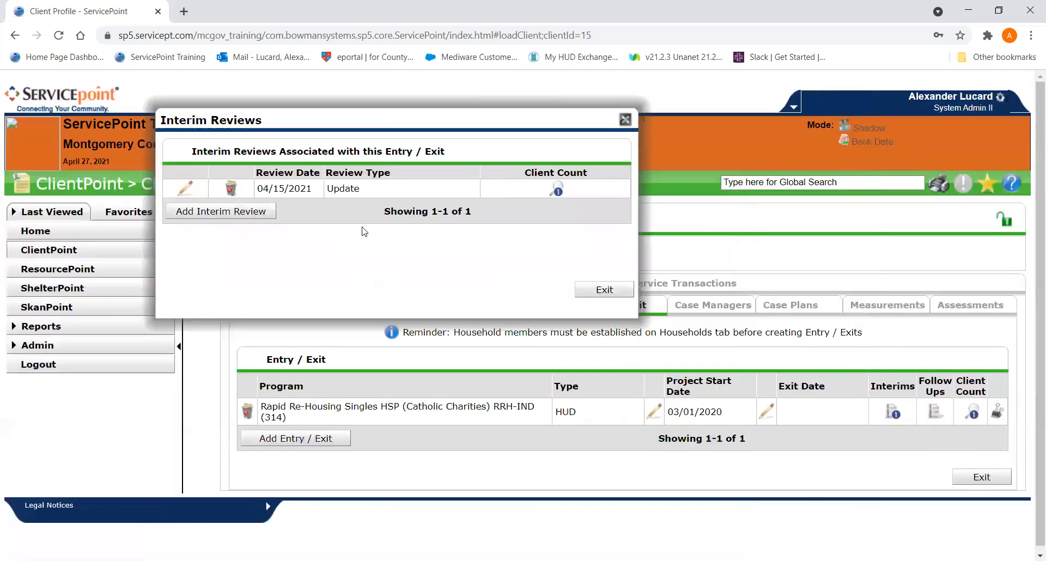
- Add an Annual Assessment interim review dated 03/15/2021 to the Rapid Re-Housing entry and close its assessment window
{"action": "left_click", "coordinate": [254, 214]}
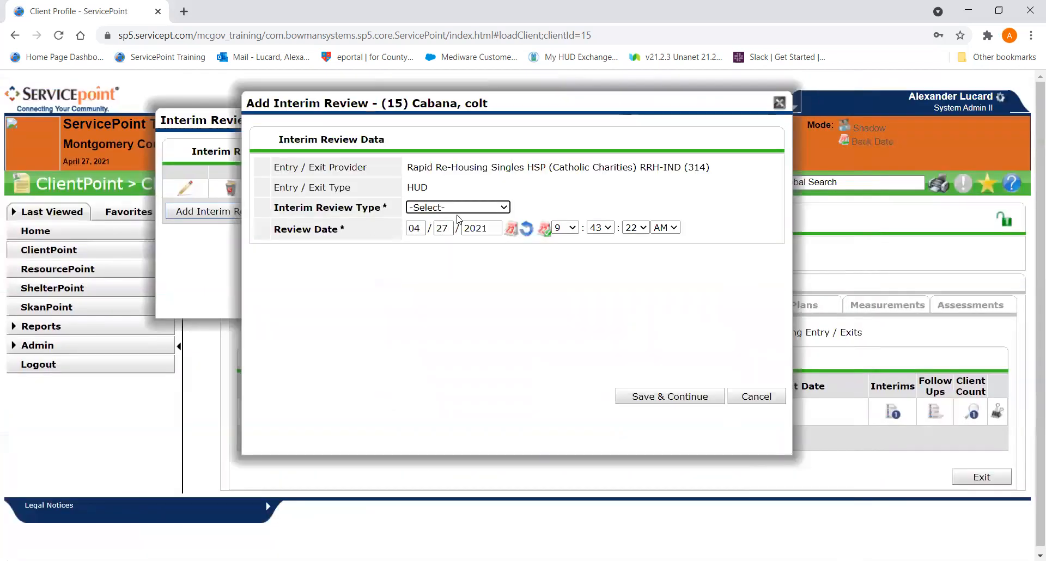
{"action": "left_click", "coordinate": [457, 208]}
{"action": "left_click", "coordinate": [450, 269]}
{"action": "left_click_drag", "start_coordinate": [619, 106], "coordinate": [588, 101]}
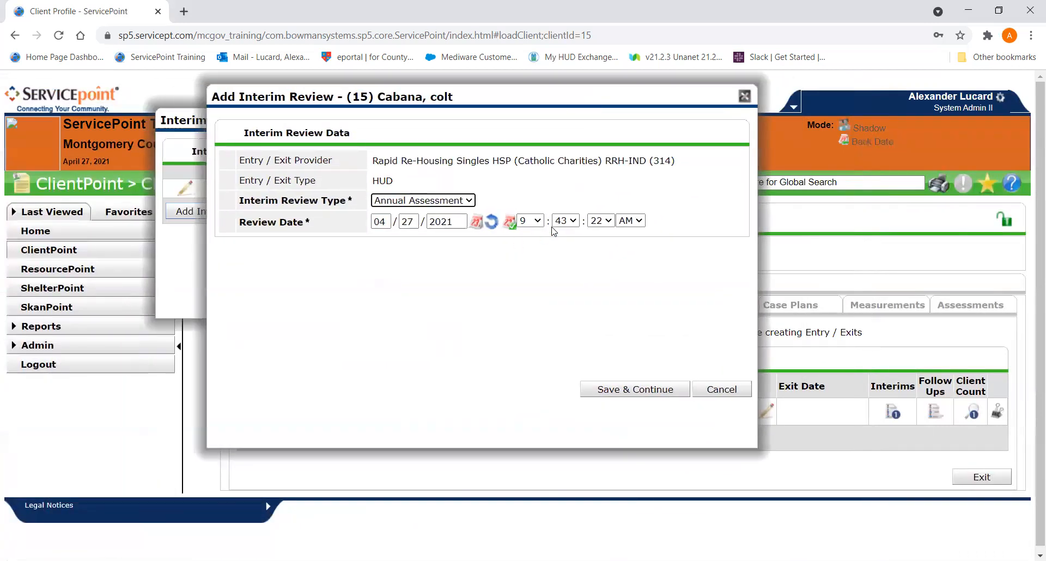
{"action": "key", "text": "Tab"}
{"action": "type", "text": "0315"}
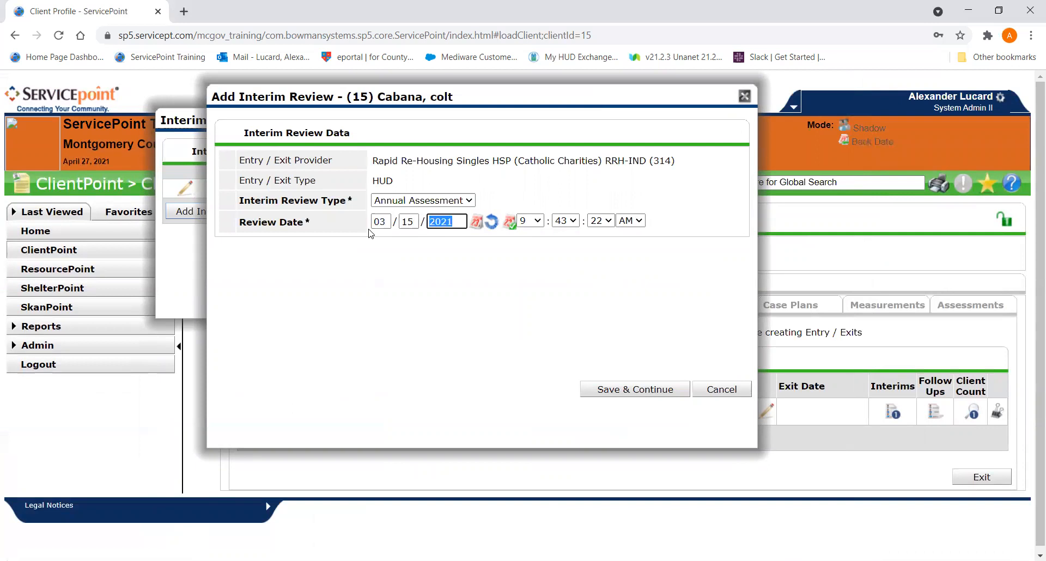
{"action": "left_click", "coordinate": [652, 390]}
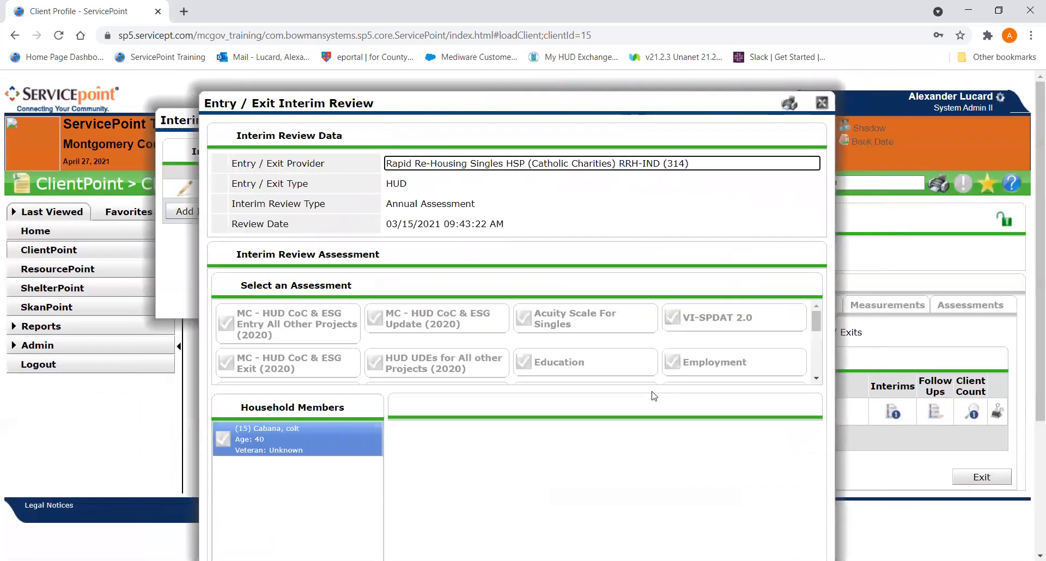
{"action": "left_click_drag", "start_coordinate": [959, 108], "coordinate": [758, 114]}
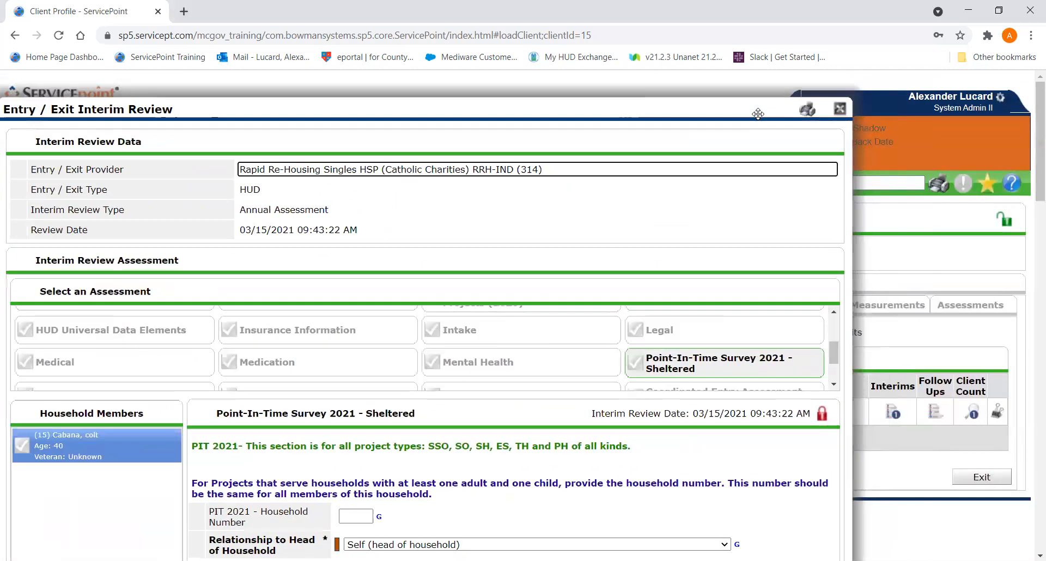
{"action": "left_click", "coordinate": [840, 108]}
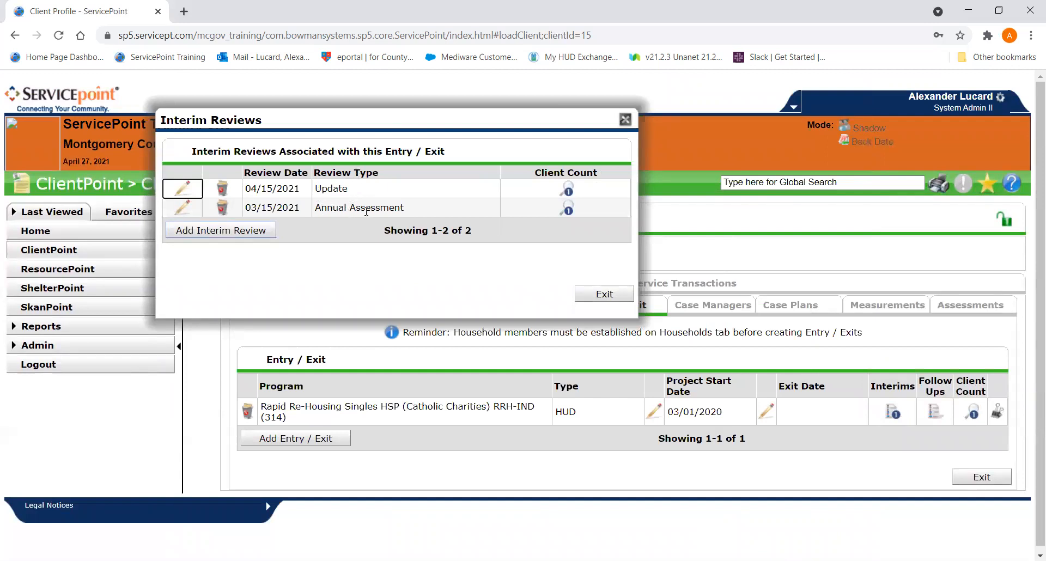
- Delete the 03/15/2021 annual assessment from the entry's interim reviews
{"action": "left_click", "coordinate": [224, 209]}
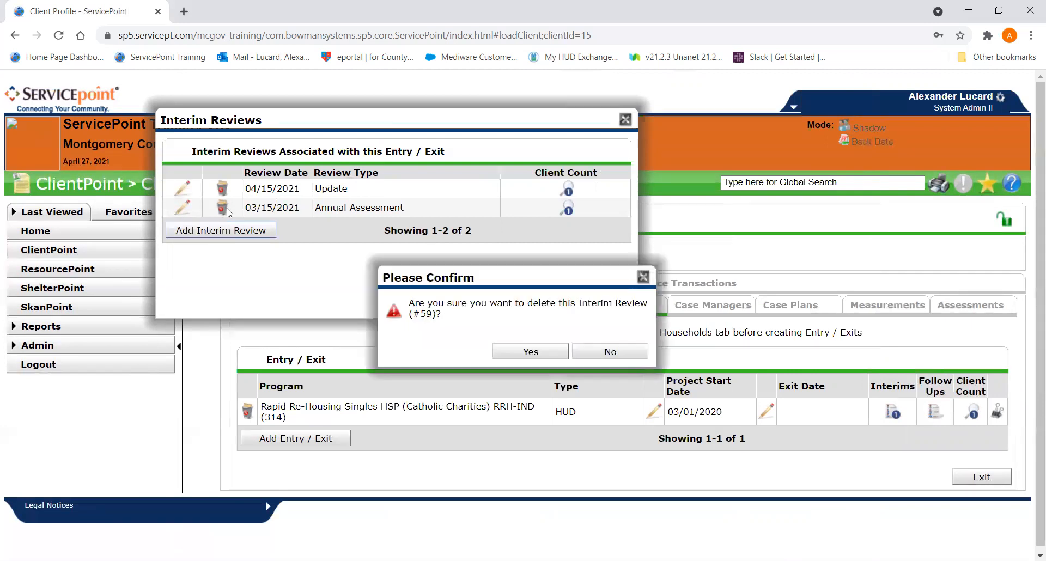
{"action": "left_click", "coordinate": [527, 353]}
- Set the 04/15/2021 interim review's type to Annual Assessment and its review date to 03/15/2021, and save the changes
{"action": "left_click", "coordinate": [188, 192]}
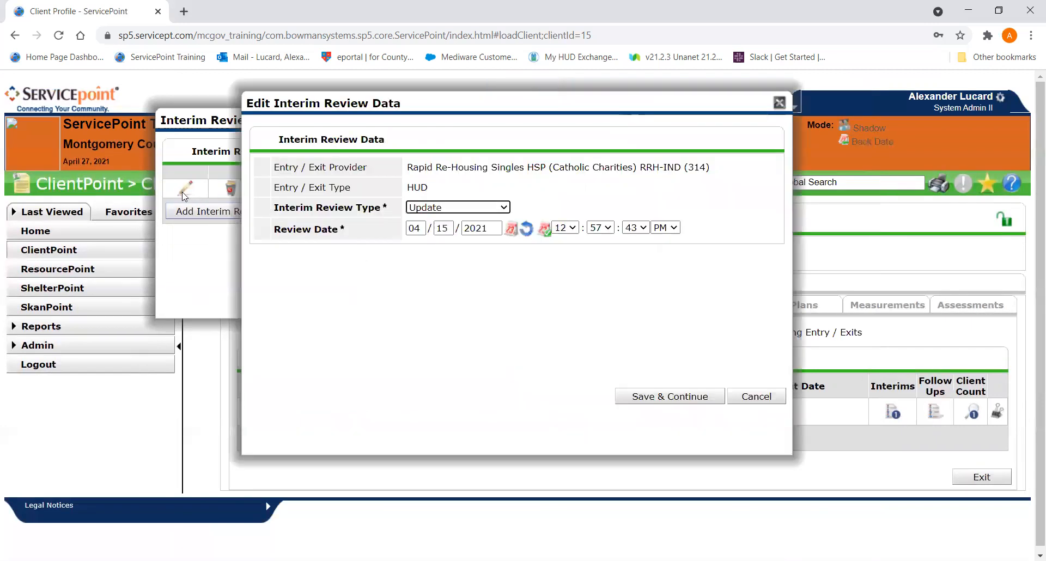
{"action": "left_click", "coordinate": [450, 208]}
{"action": "left_click", "coordinate": [447, 268]}
{"action": "double_click", "coordinate": [415, 228]}
{"action": "type", "text": "03"}
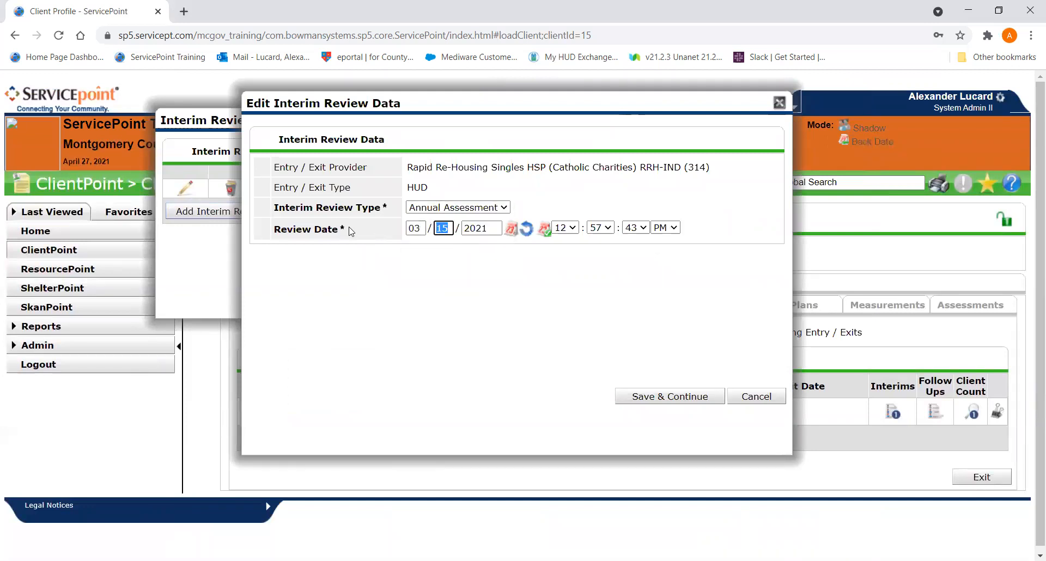
{"action": "left_click", "coordinate": [669, 405]}
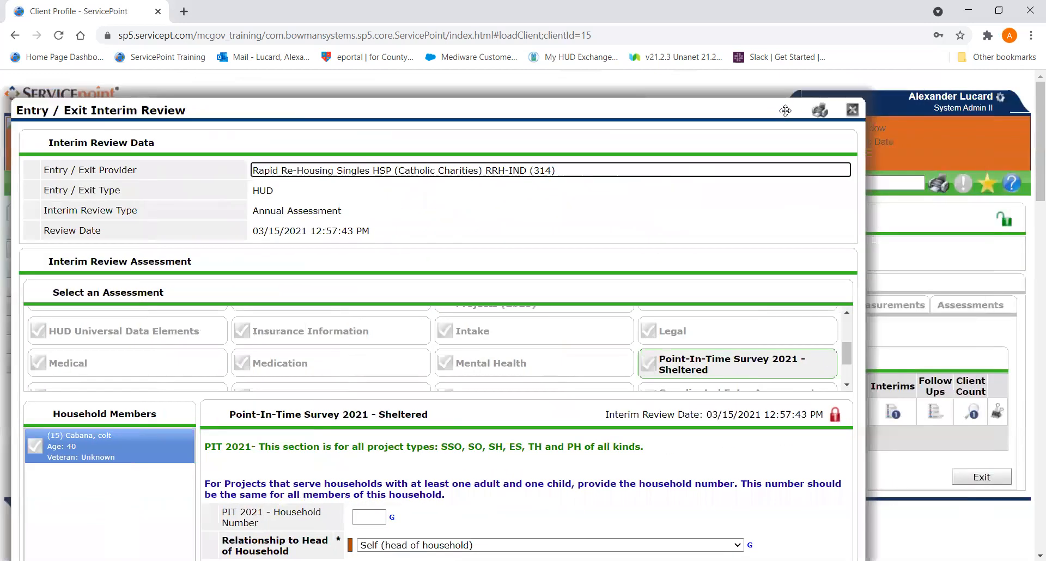
- Close the interim review and the entry's list of interim reviews, and return to the ClientPoint client search
{"action": "left_click", "coordinate": [852, 109]}
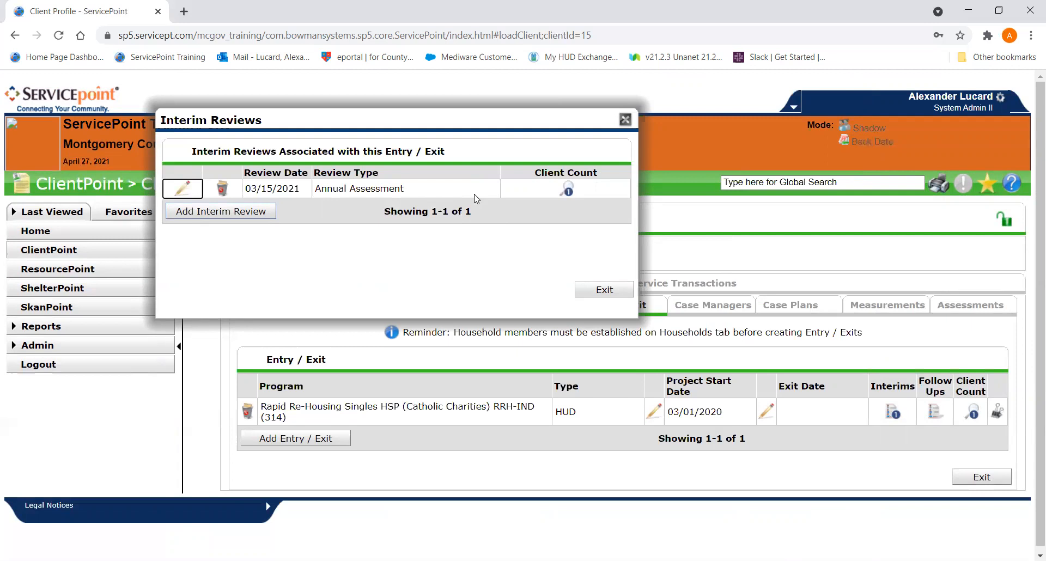
{"action": "left_click", "coordinate": [613, 293]}
{"action": "left_click", "coordinate": [100, 248]}
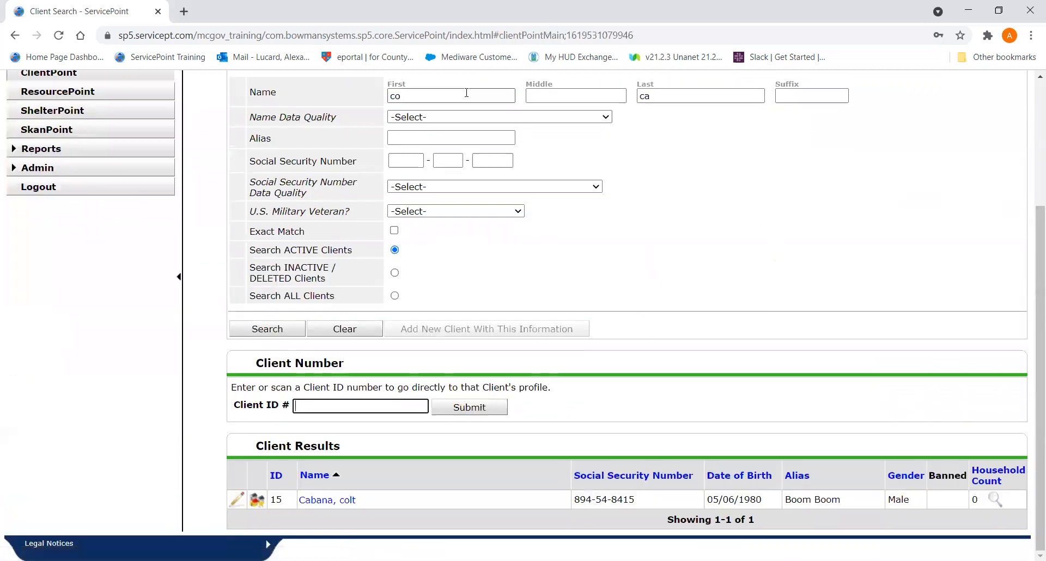
- Search for clients with first name starting "ch" and last name starting "da", and open the matching client's profile
{"action": "double_click", "coordinate": [438, 96]}
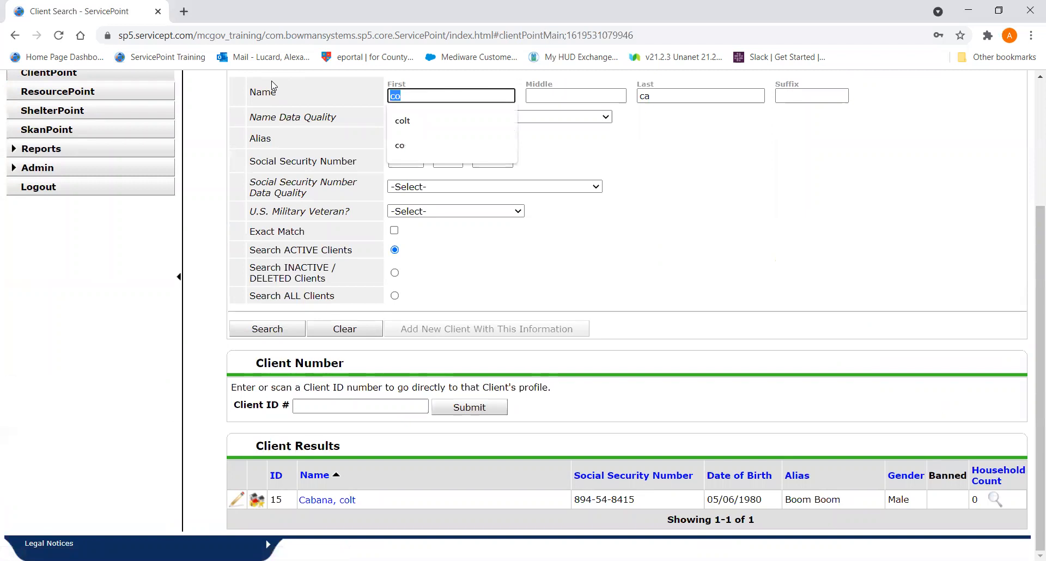
{"action": "type", "text": "ch"}
{"action": "key", "text": "Tab"}
{"action": "type", "text": "da"}
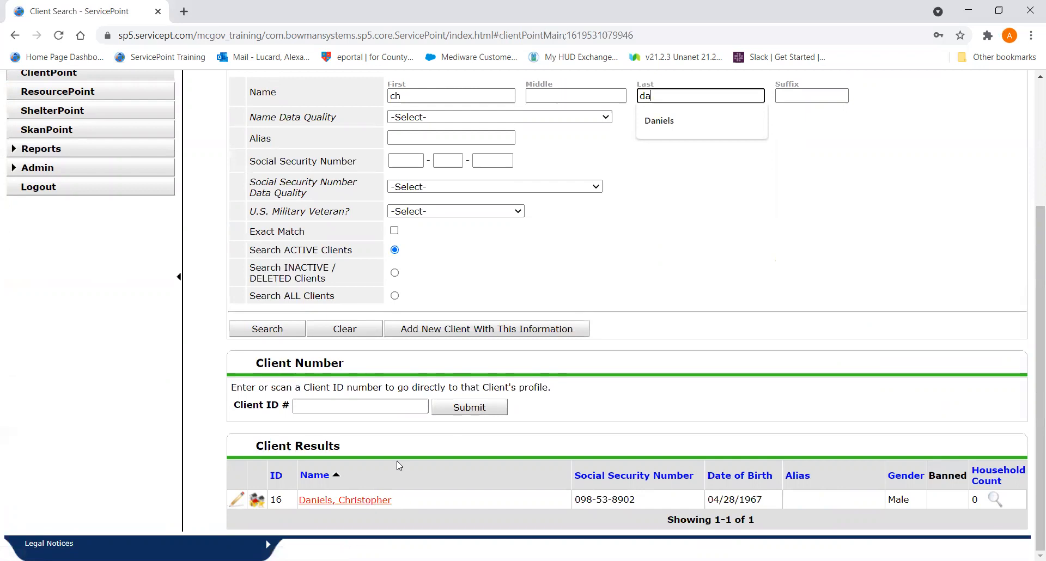
{"action": "left_click", "coordinate": [756, 363]}
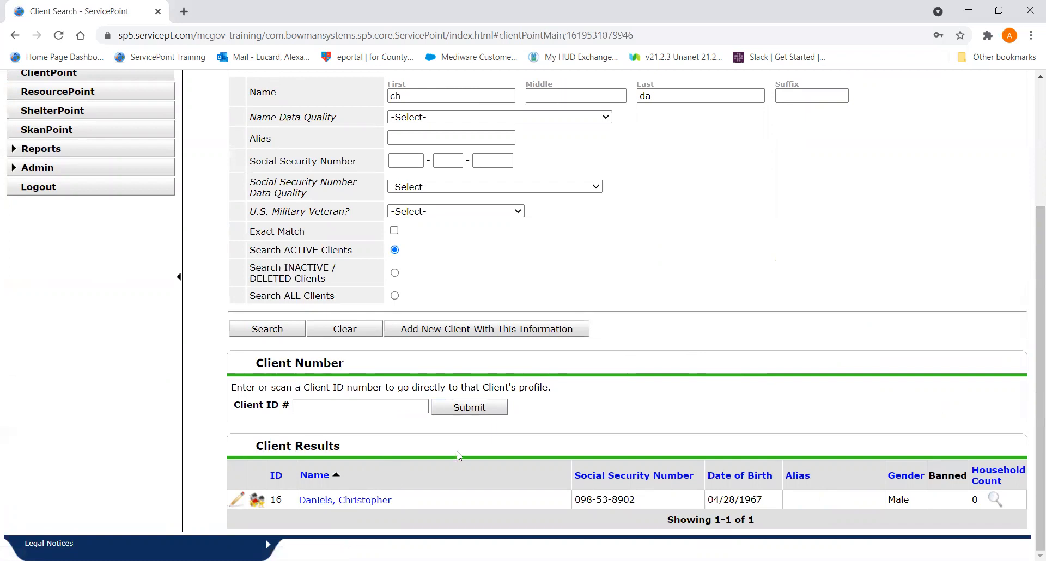
{"action": "left_click", "coordinate": [373, 498]}
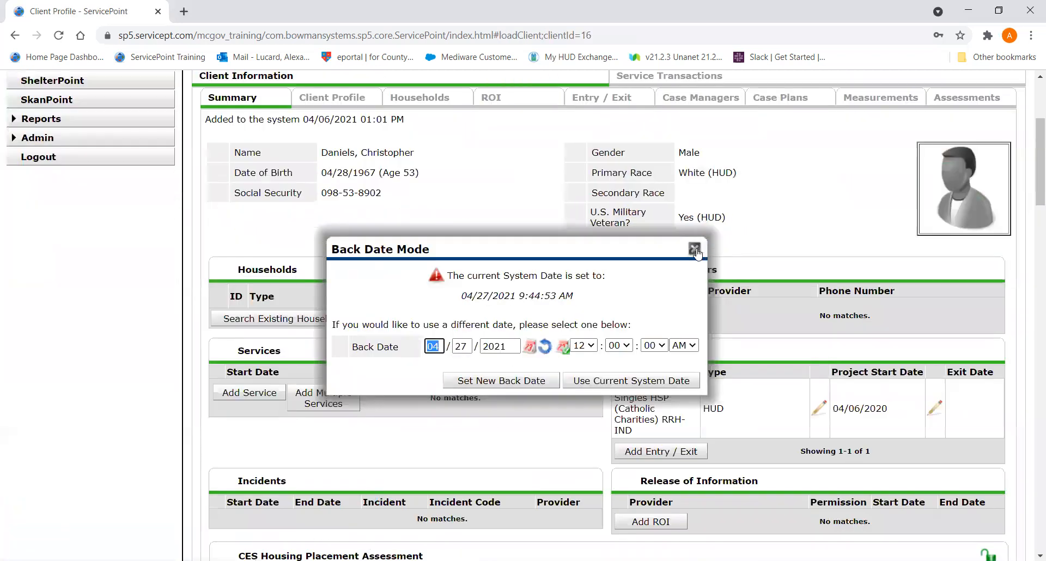
- Dismiss the back date prompt without changing the date and open the interim reviews of the client's Rapid Re-Housing entry
{"action": "left_click", "coordinate": [691, 244]}
{"action": "left_click", "coordinate": [632, 98]}
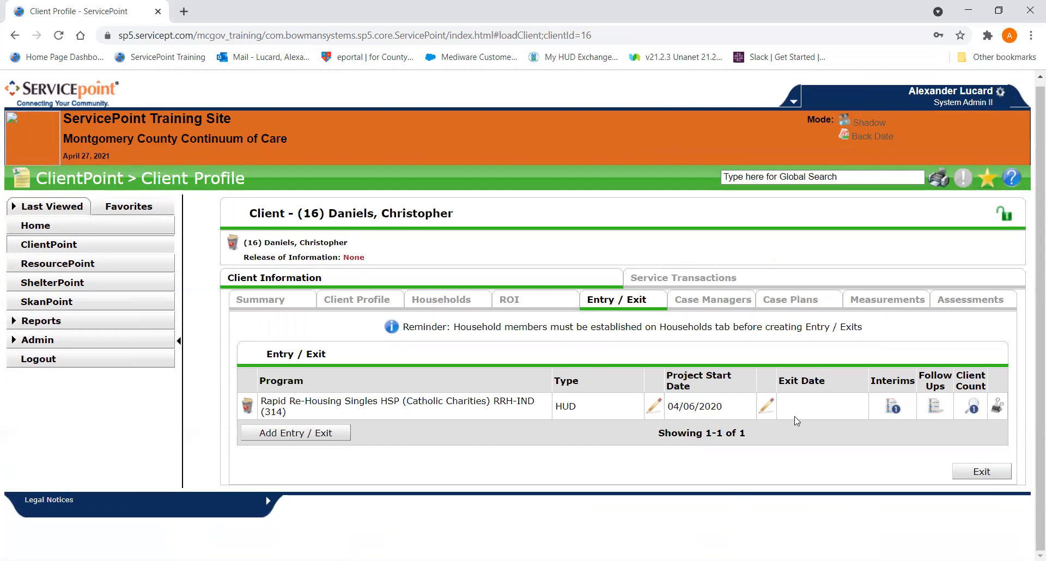
{"action": "left_click", "coordinate": [888, 406]}
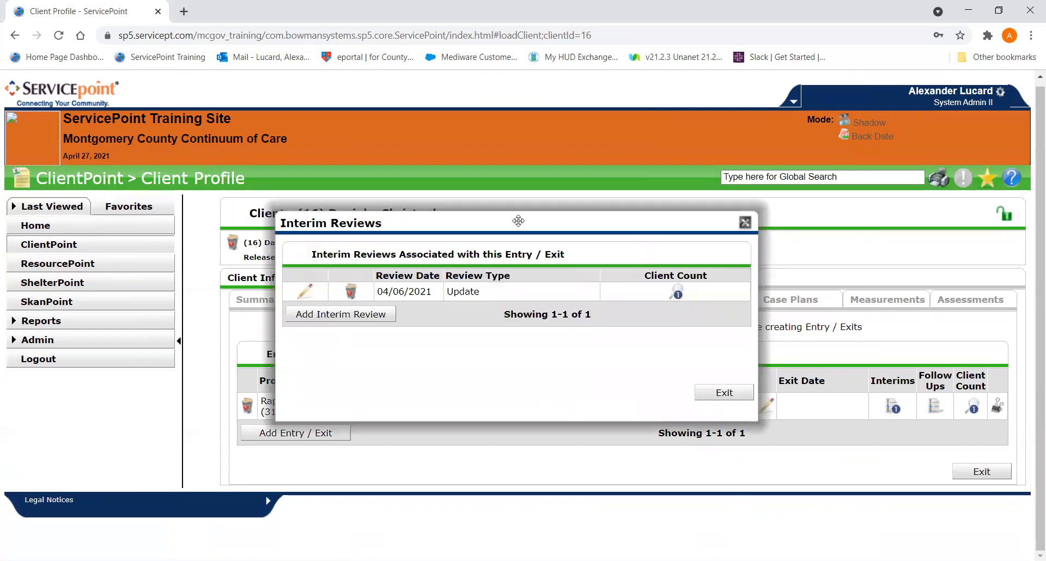
{"action": "left_click_drag", "start_coordinate": [487, 219], "coordinate": [459, 121]}
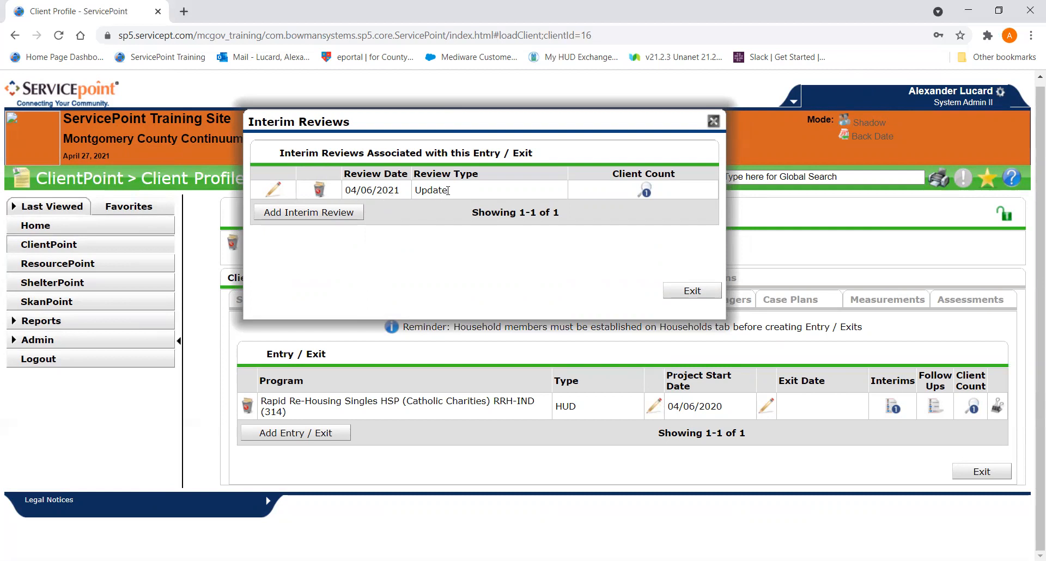
- Set the 04/06/2021 interim review's type to Annual Assessment and save to continue to its assessment
{"action": "left_click", "coordinate": [274, 190]}
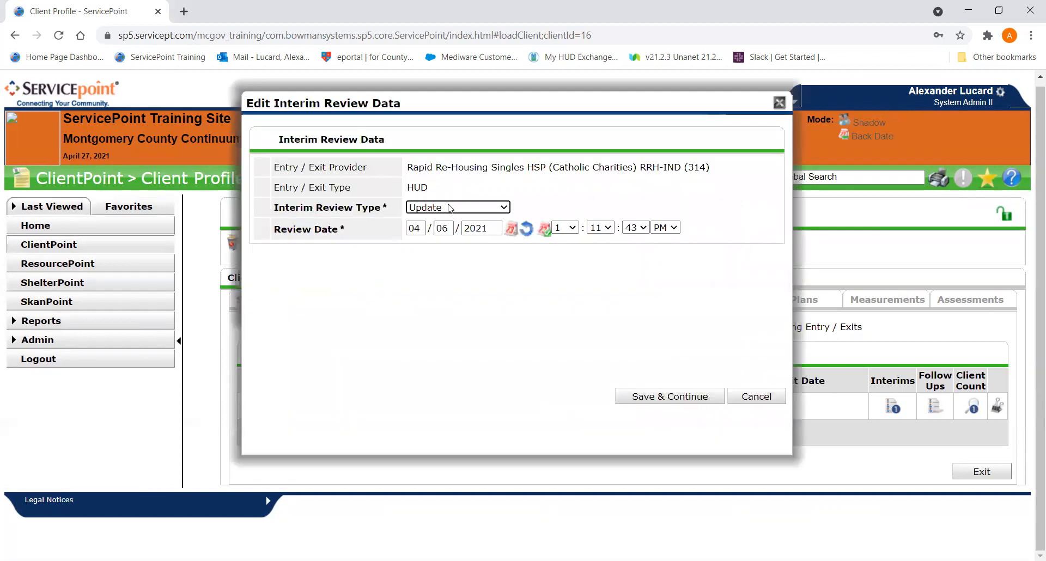
{"action": "left_click", "coordinate": [450, 207]}
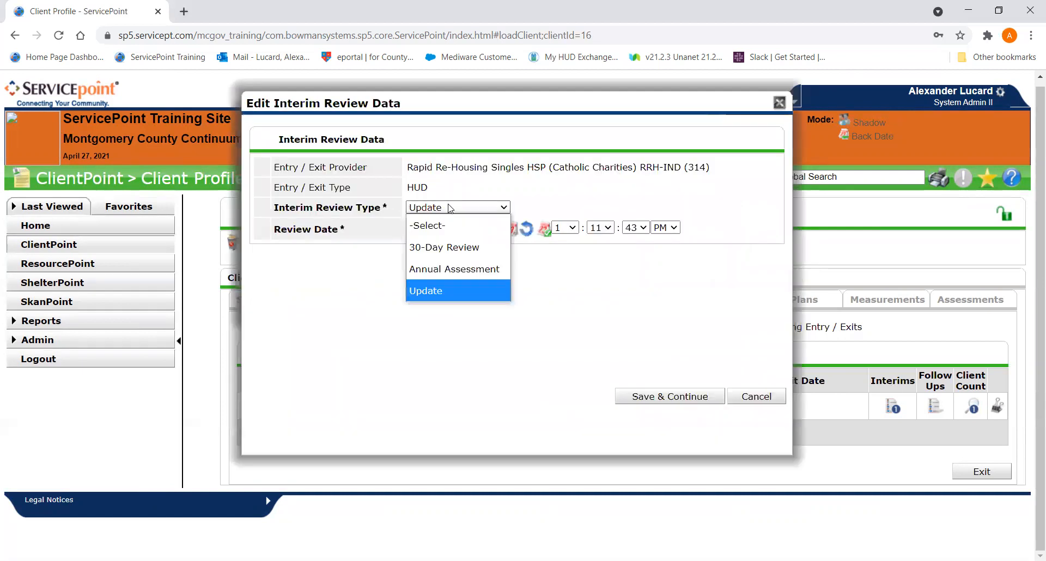
{"action": "left_click", "coordinate": [456, 280]}
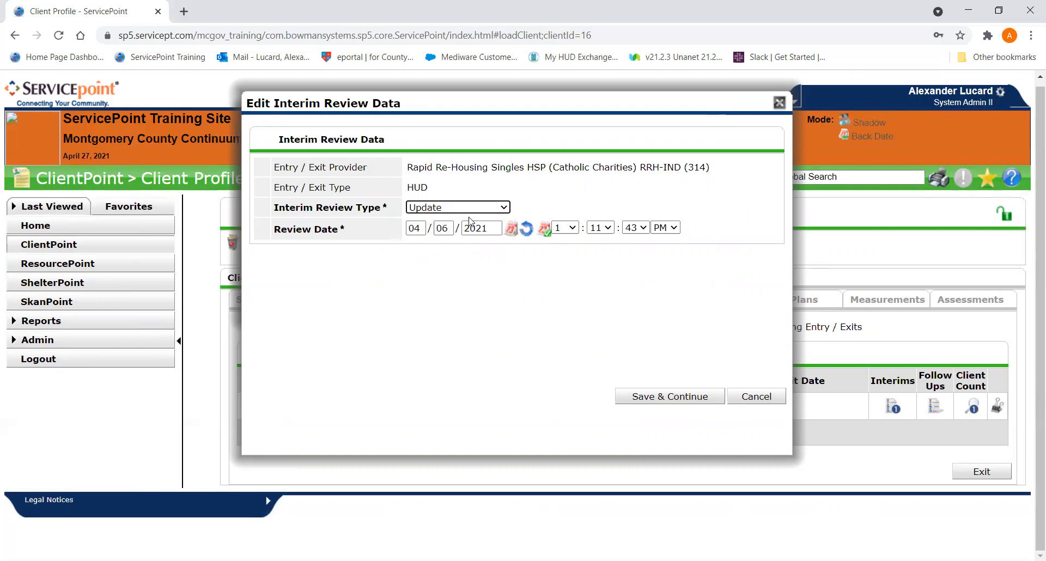
{"action": "left_click", "coordinate": [471, 208]}
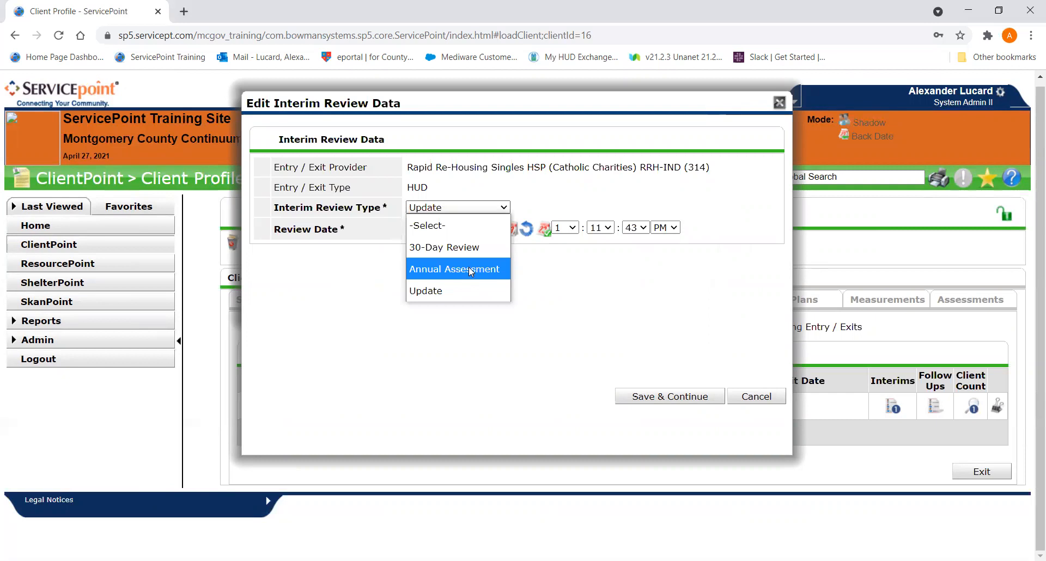
{"action": "left_click", "coordinate": [469, 269]}
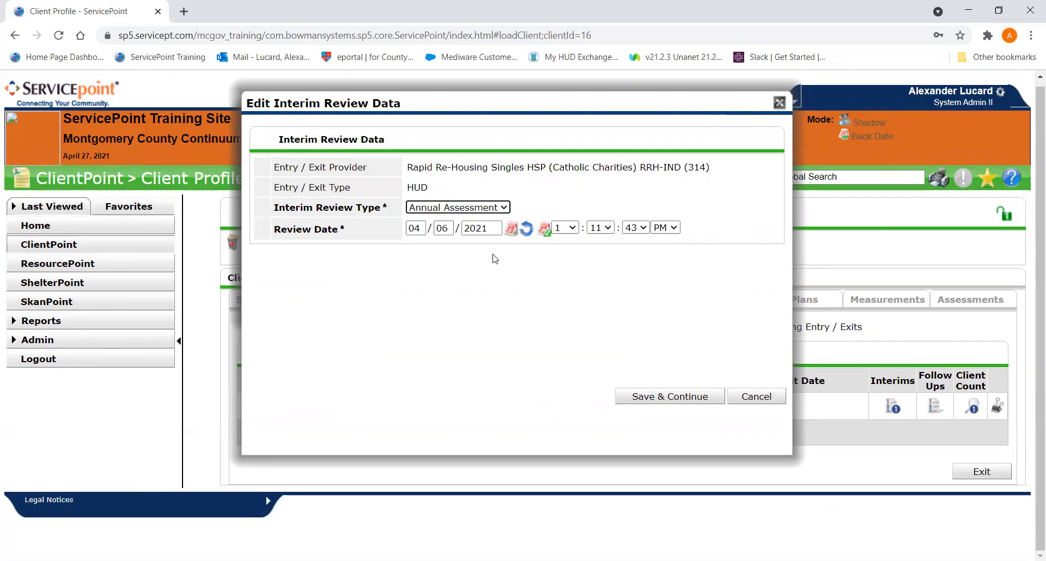
{"action": "left_click", "coordinate": [652, 397]}
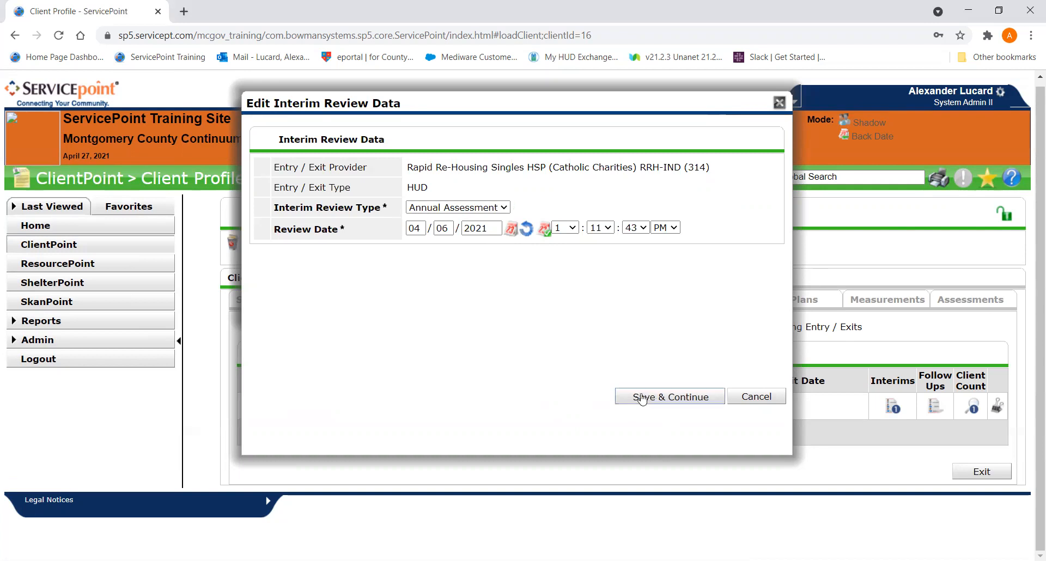
{"action": "left_click", "coordinate": [820, 103]}
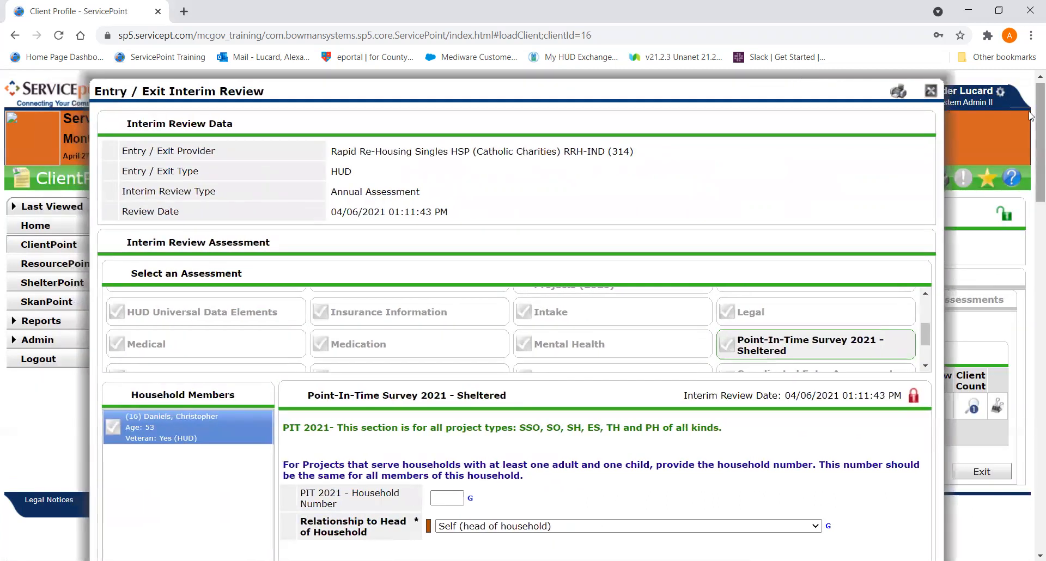
- Save and exit the interim review's assessment, and close the entry's list of interim reviews
{"action": "scroll", "coordinate": [1031, 230], "scroll_direction": "down", "scroll_amount": 2}
{"action": "scroll", "coordinate": [1031, 230], "scroll_direction": "down", "scroll_amount": 15}
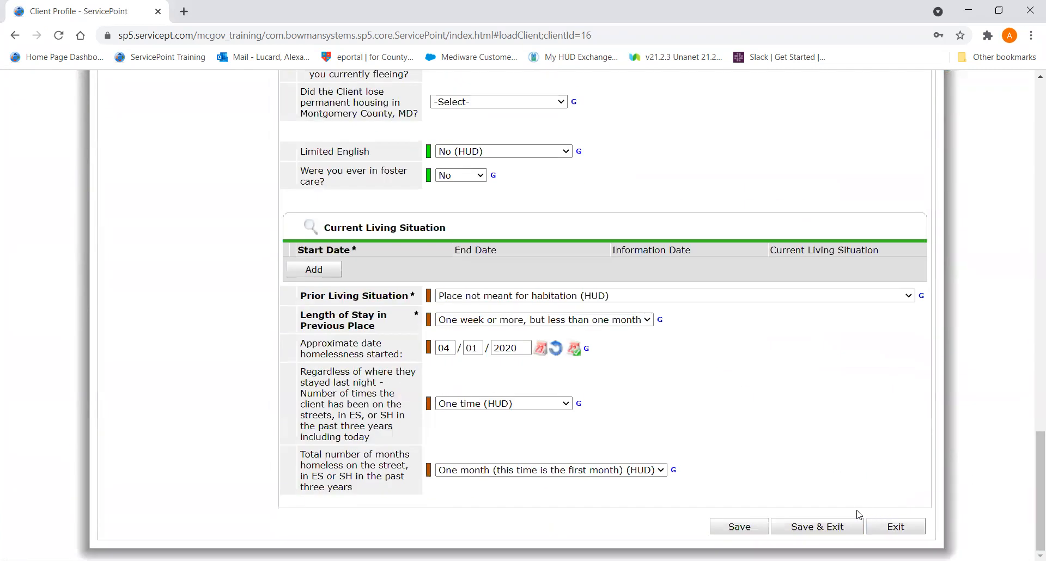
{"action": "left_click", "coordinate": [825, 526]}
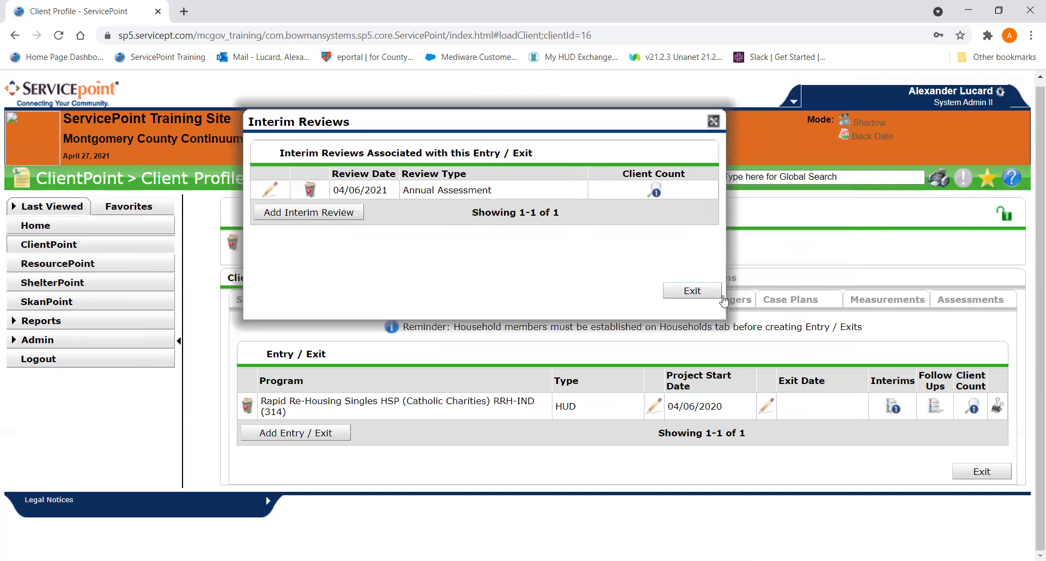
{"action": "left_click", "coordinate": [692, 291]}
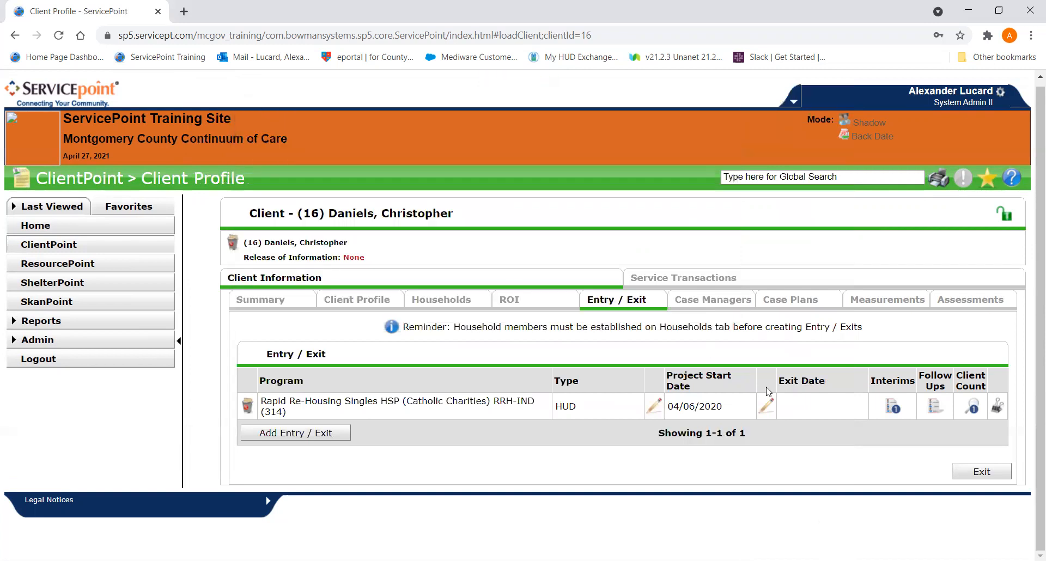